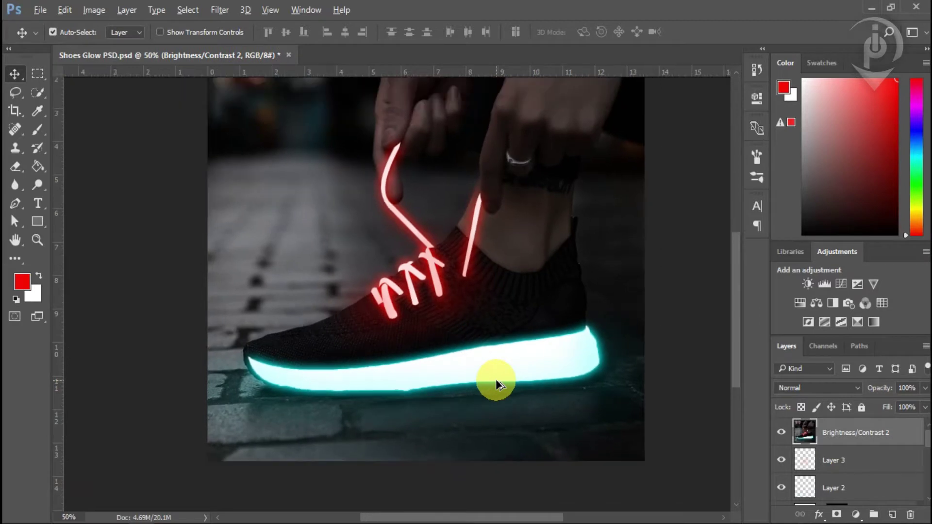
Open the hhh shoe image from the desktop in Photoshop as a new document and duplicate its Background layer.
scroll(496, 380, up, 1)
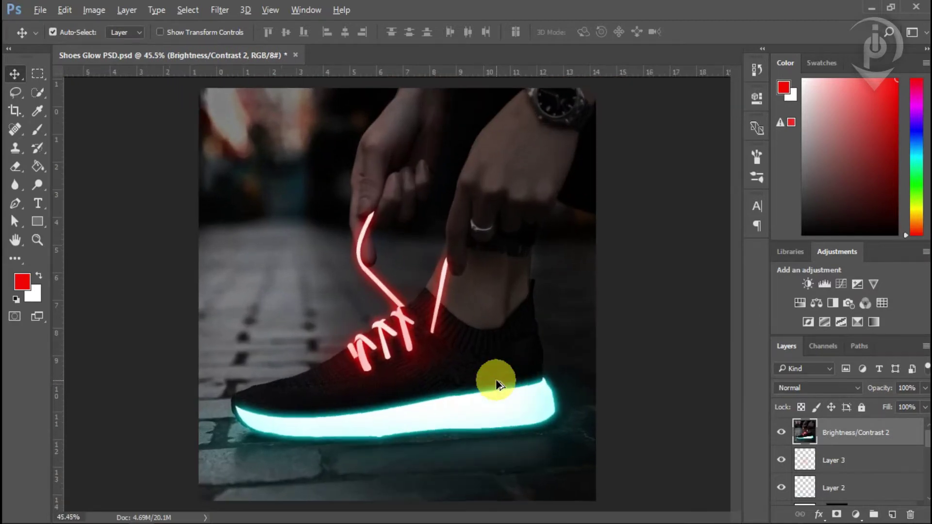
scroll(496, 380, down, 1)
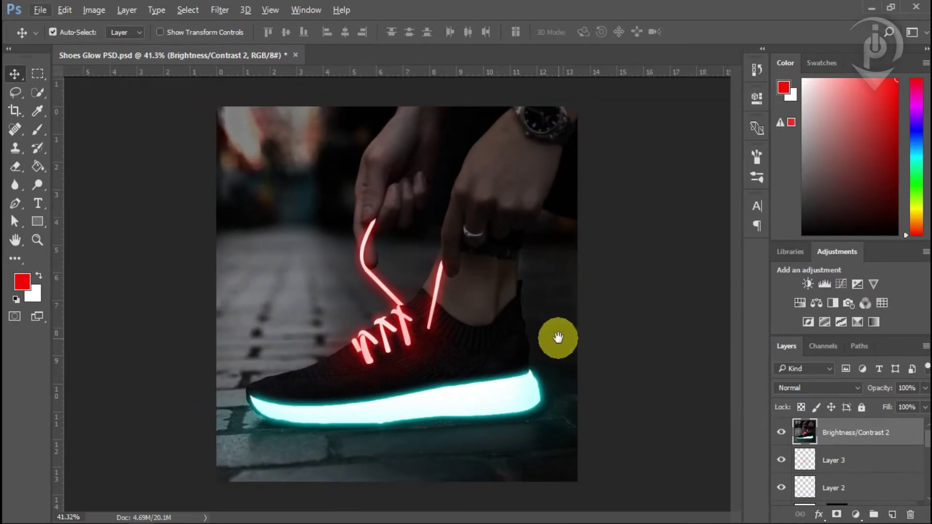
click(870, 8)
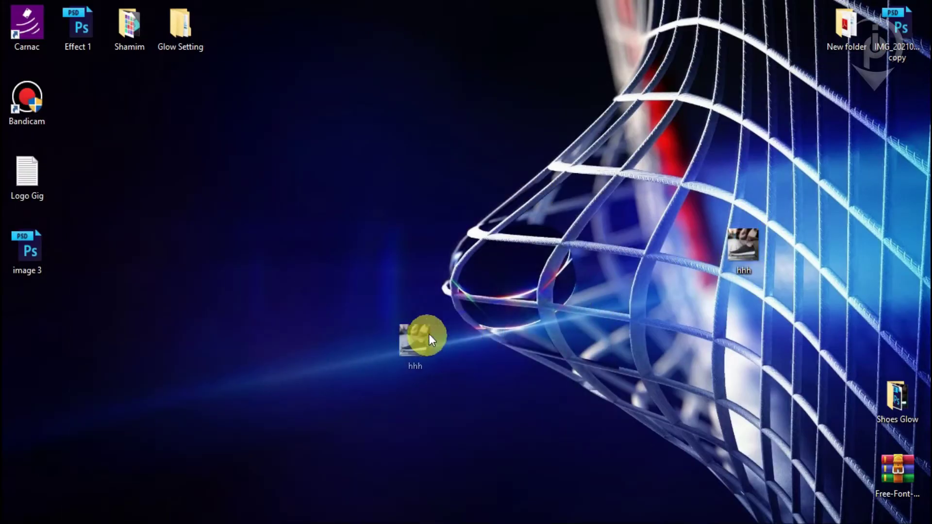
click(148, 523)
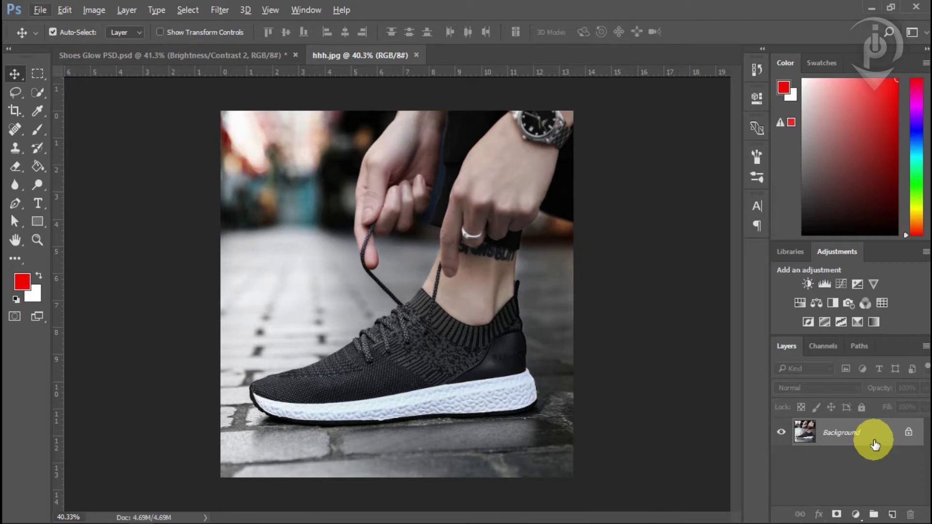
key(ctrl+j)
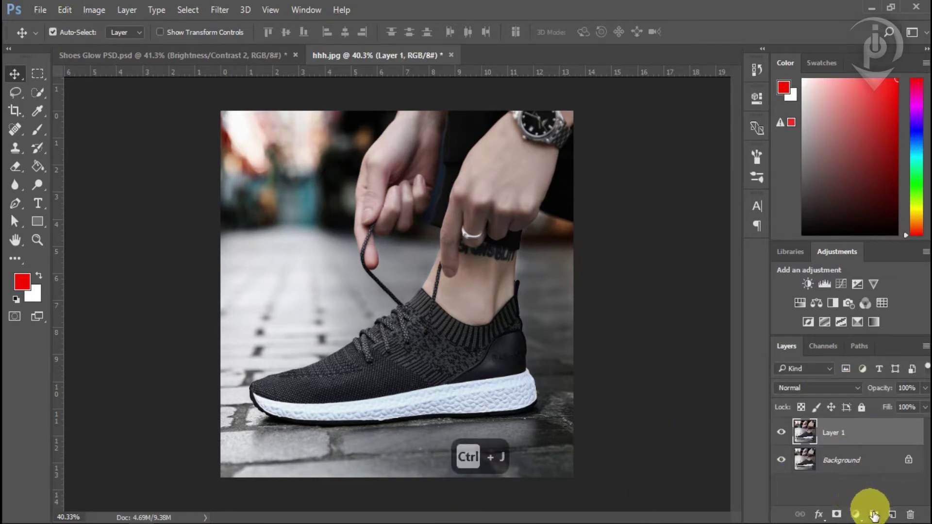
Add a Brightness/Contrast adjustment layer above Layer 1 with Brightness -111 and Contrast 78.
click(856, 515)
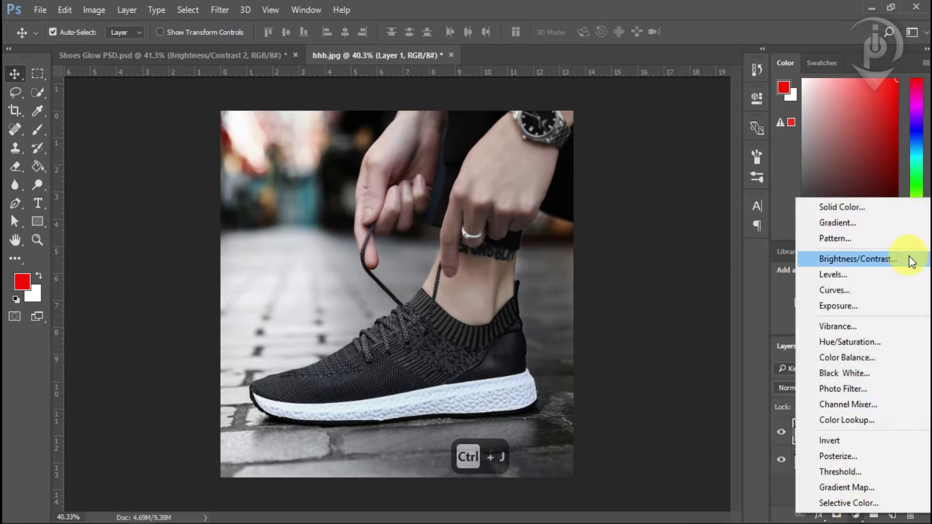
click(872, 261)
drag(635, 178, 581, 174)
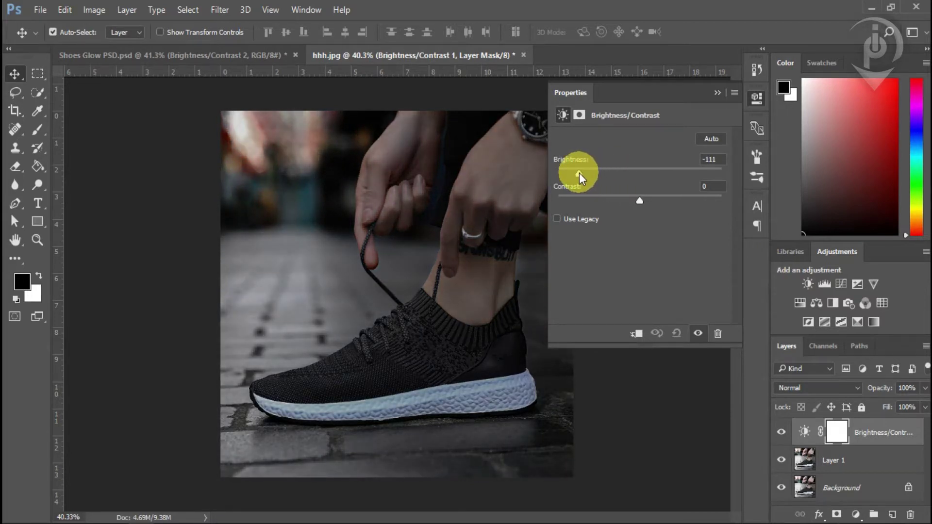
drag(639, 200, 704, 200)
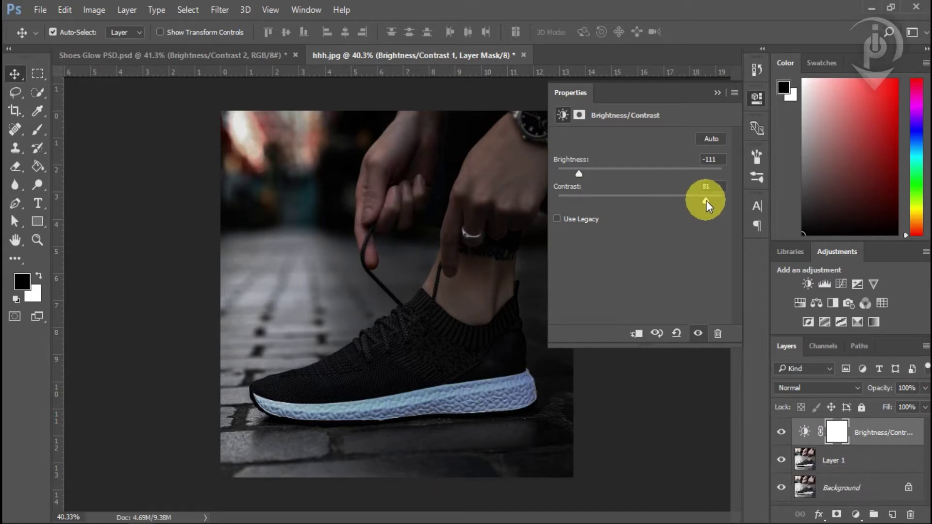
drag(704, 200, 703, 200)
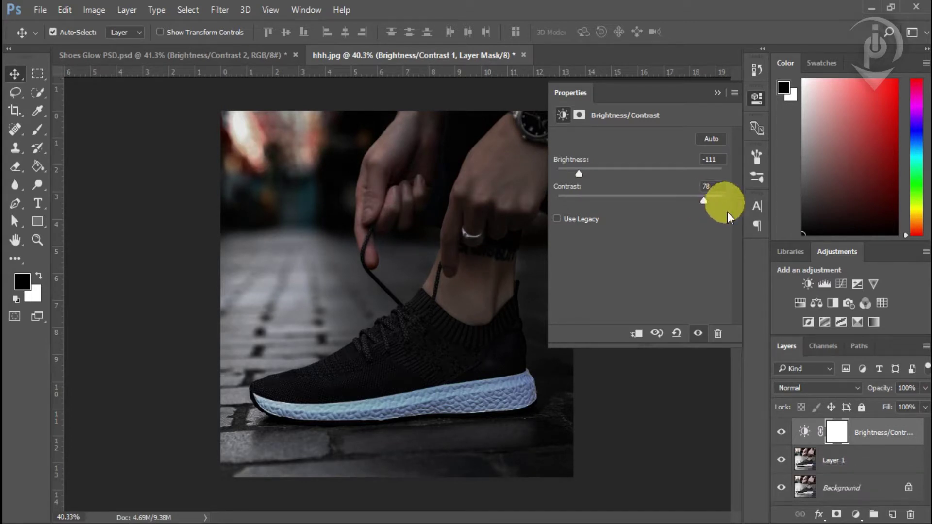
click(717, 93)
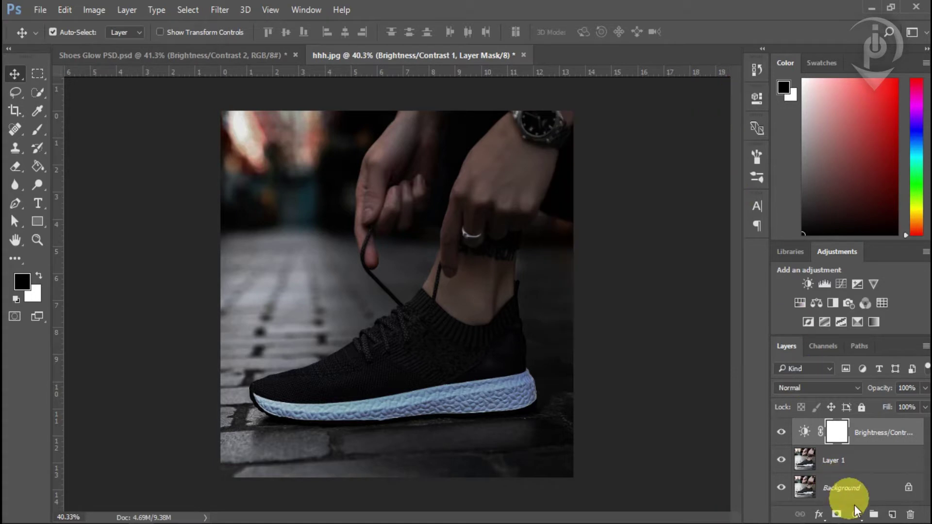
Add a Curves adjustment layer with two extra points on the RGB curve, lowering the white endpoint and the highlight point.
click(857, 514)
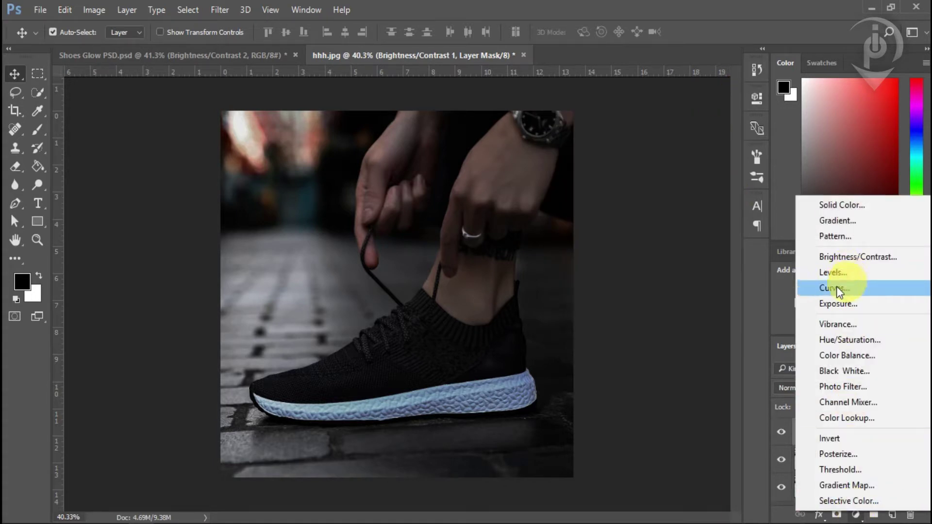
click(850, 288)
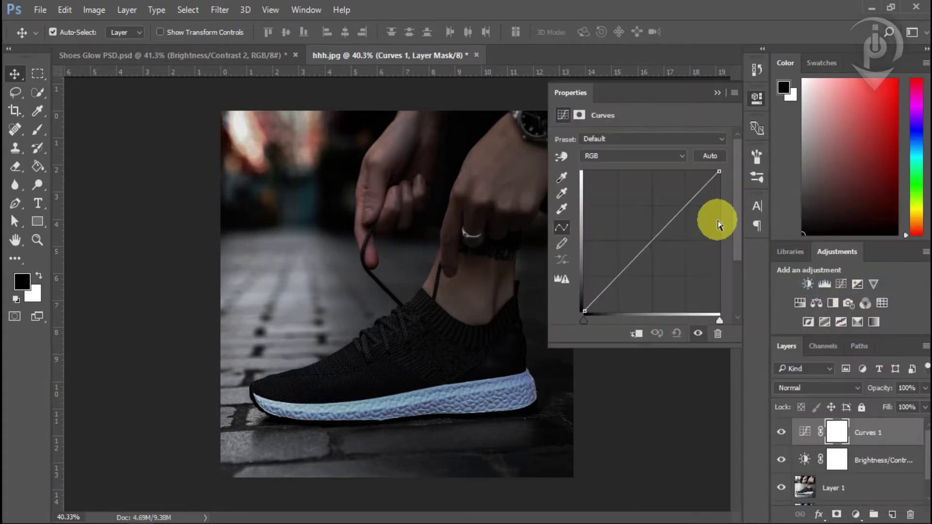
click(677, 218)
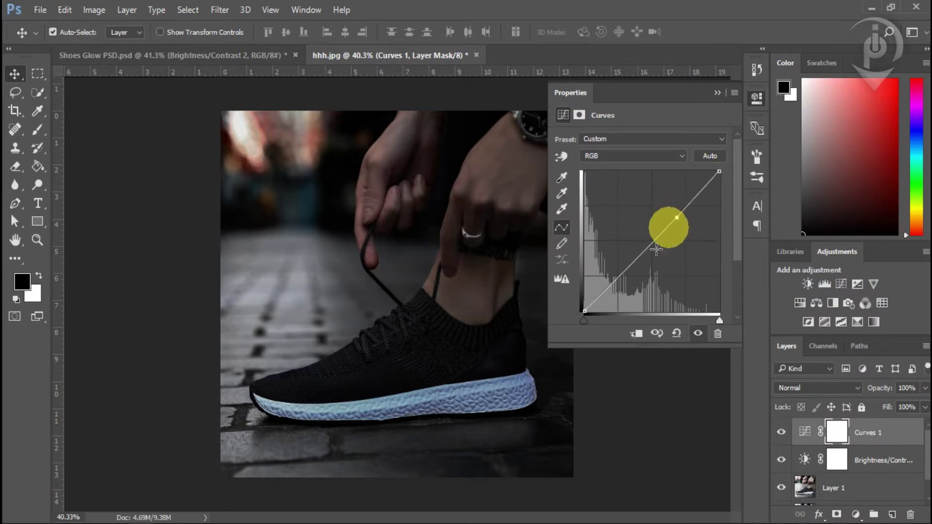
click(648, 246)
click(725, 174)
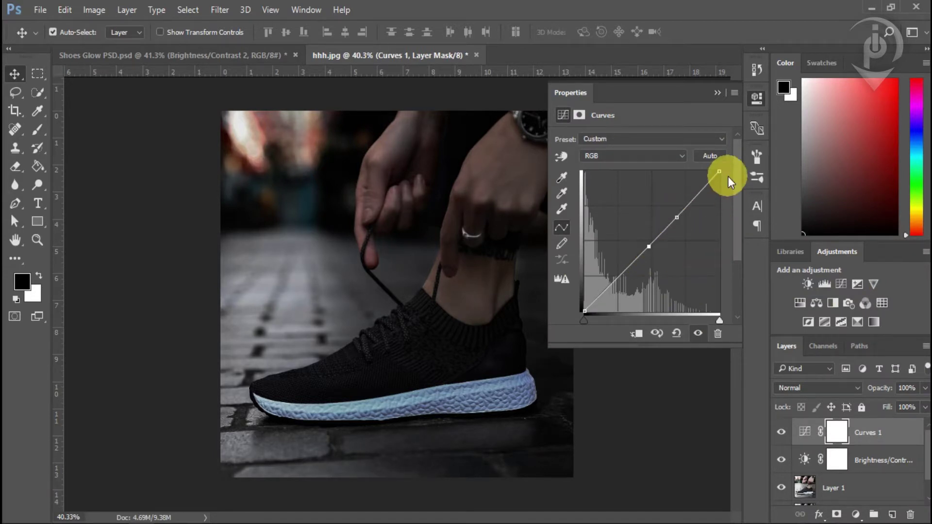
drag(722, 172, 724, 230)
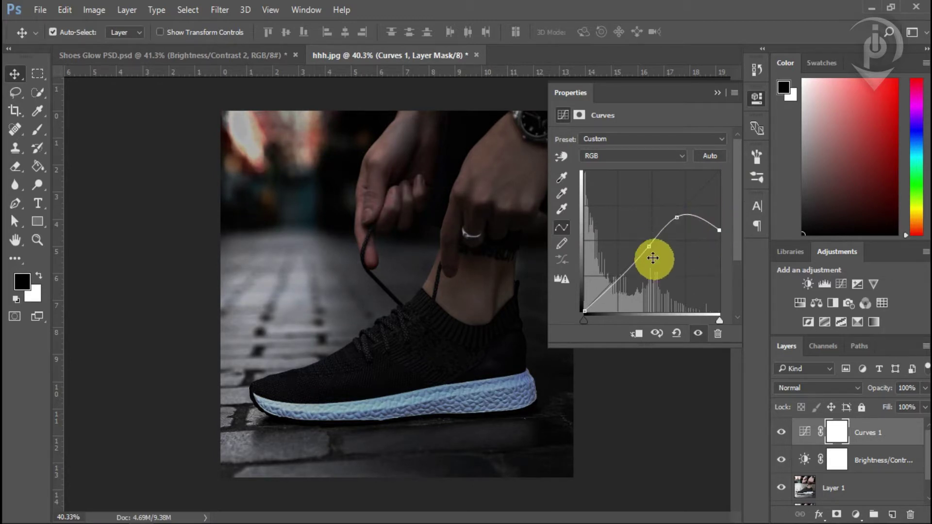
drag(648, 250, 642, 249)
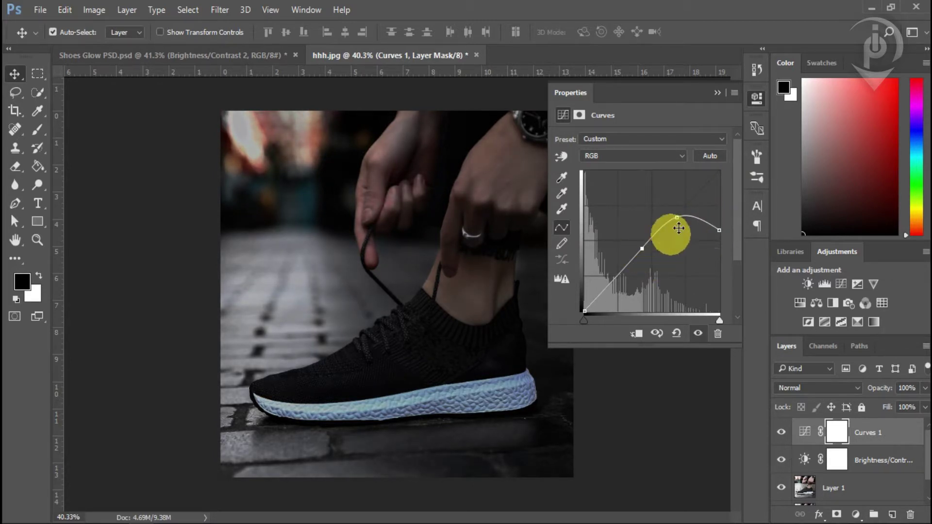
drag(679, 220, 675, 229)
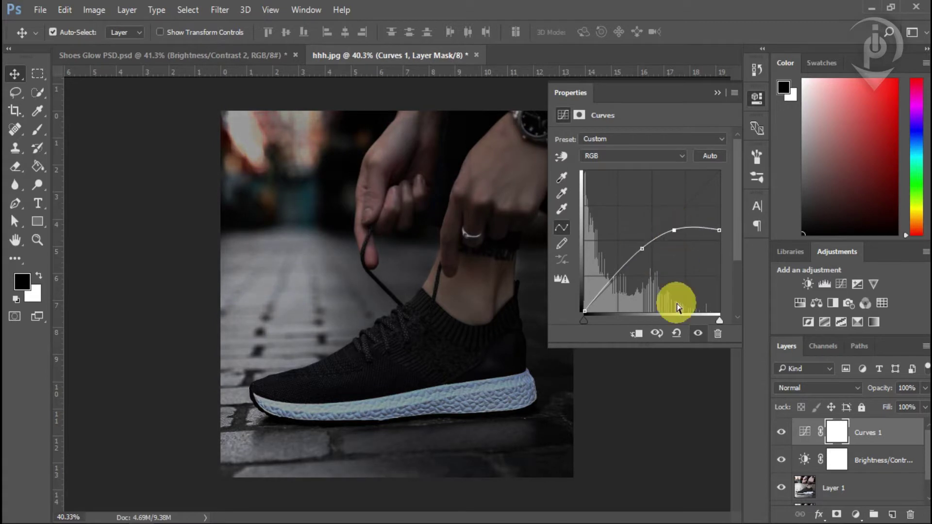
Refine the RGB curve by raising the highlight point, lowering the white endpoint slightly more and nudging the midtone point towards the highlights.
click(656, 334)
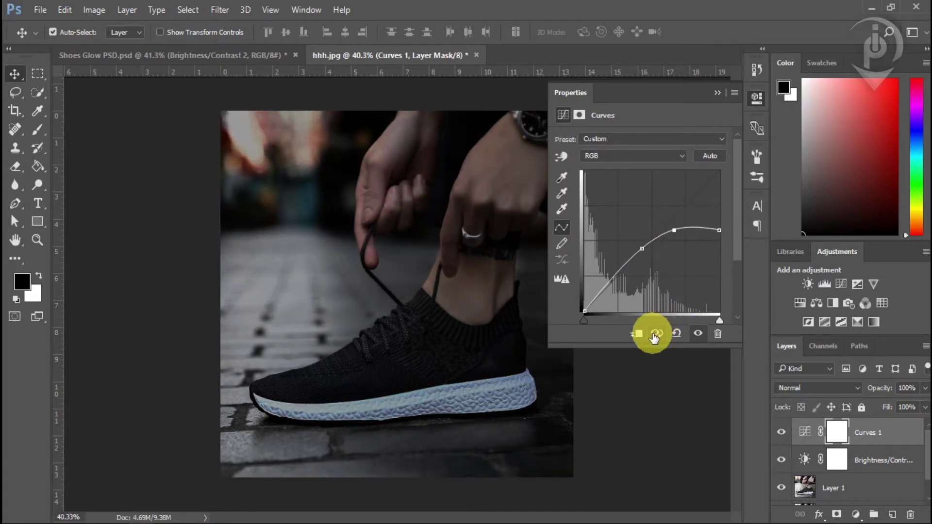
click(655, 334)
click(671, 229)
drag(668, 229, 675, 218)
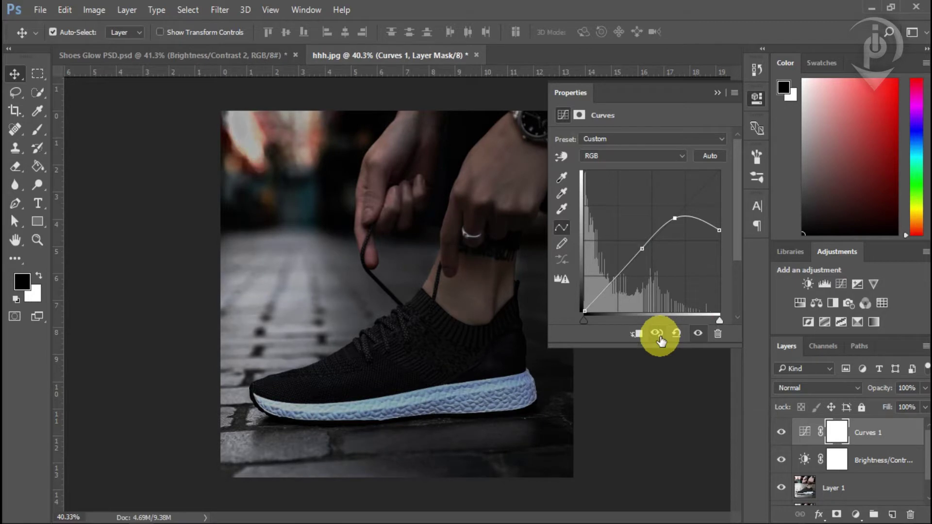
drag(719, 229, 721, 235)
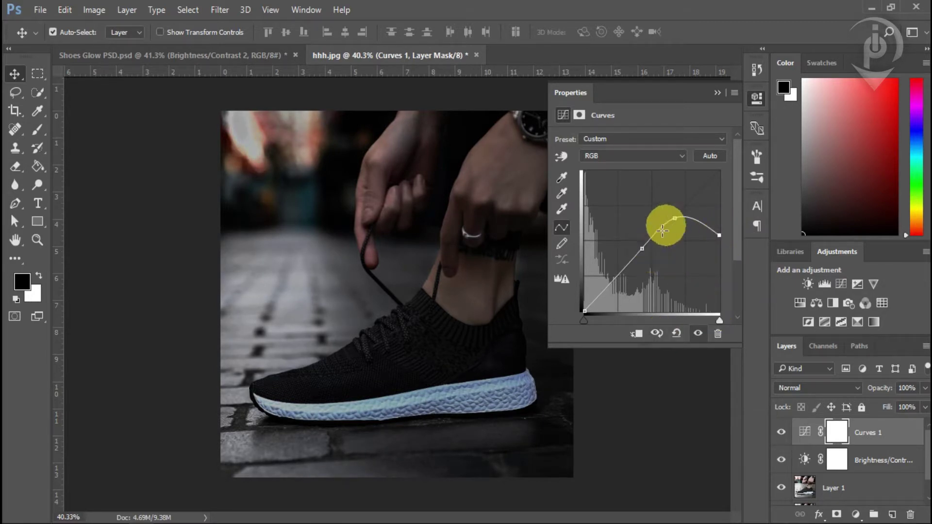
drag(641, 250, 645, 250)
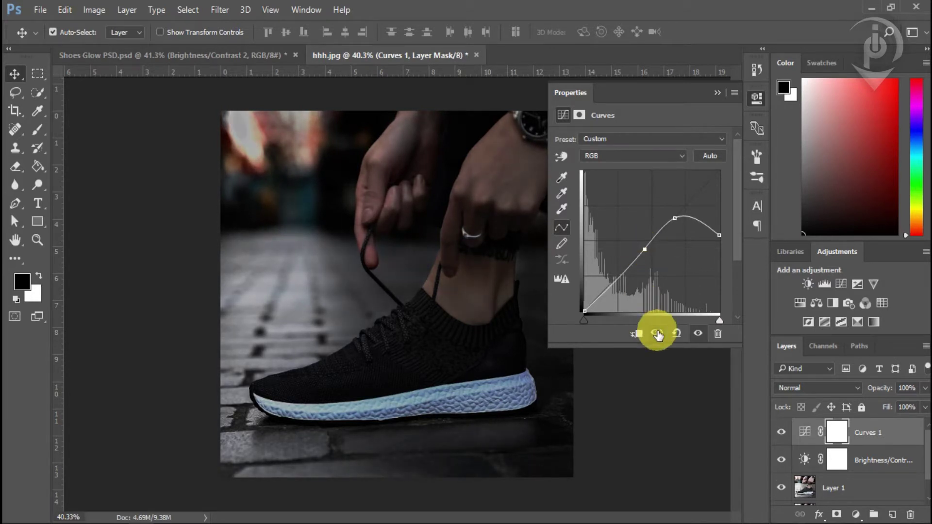
click(718, 93)
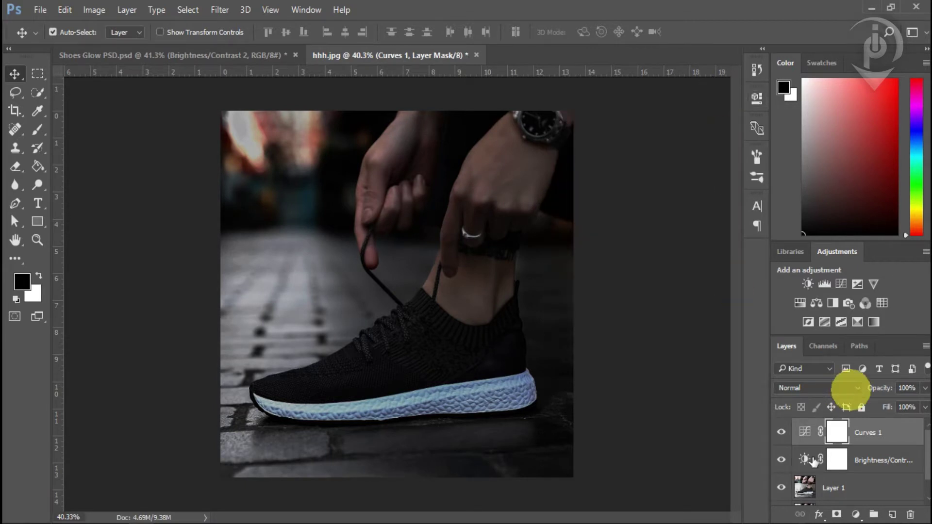
Add a white (ffffff) Solid Color fill layer above the Curves layer and invert its mask to black.
click(857, 516)
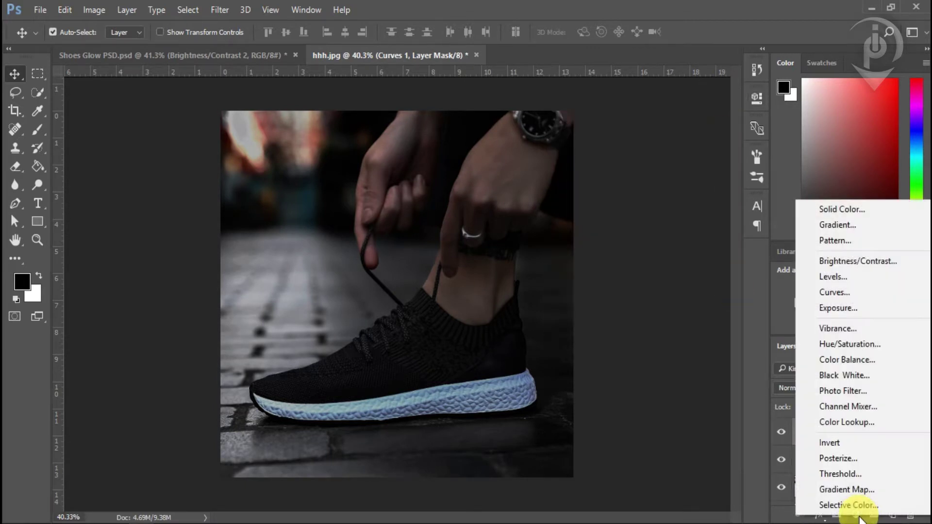
click(841, 212)
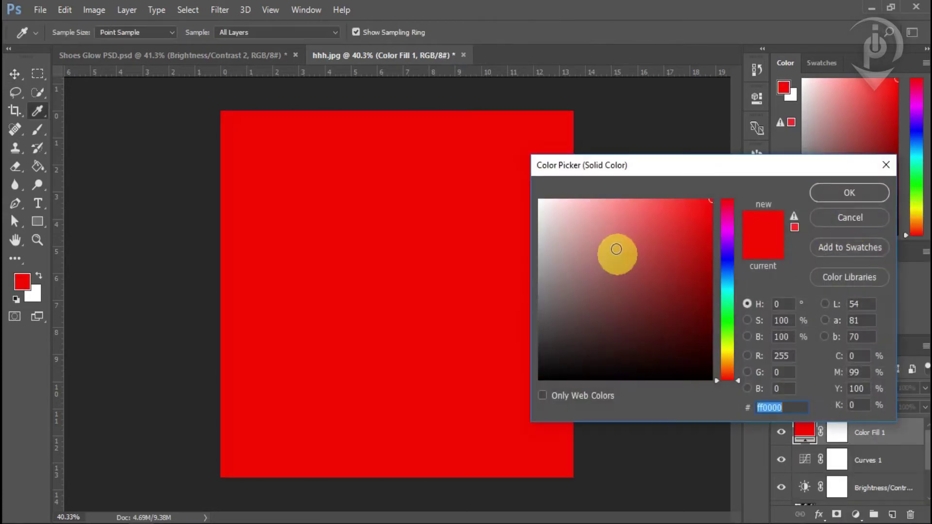
drag(616, 252, 531, 196)
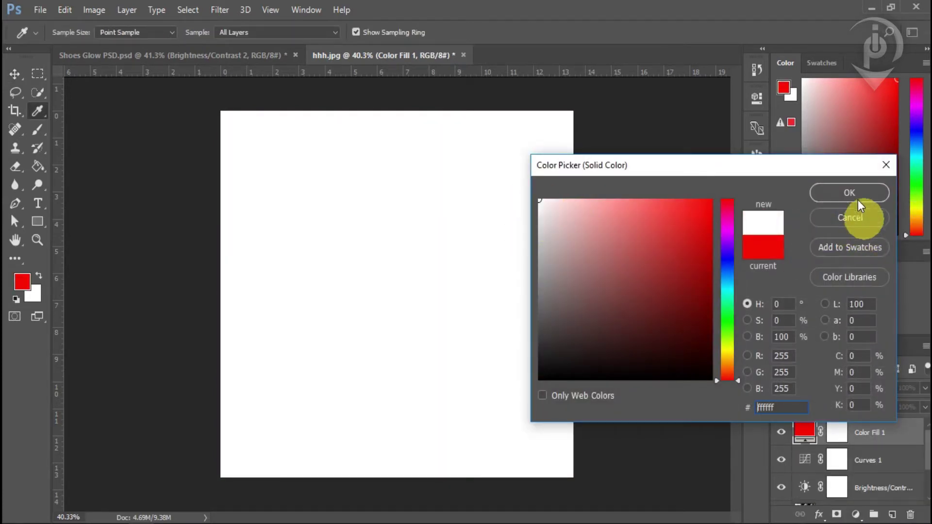
click(852, 191)
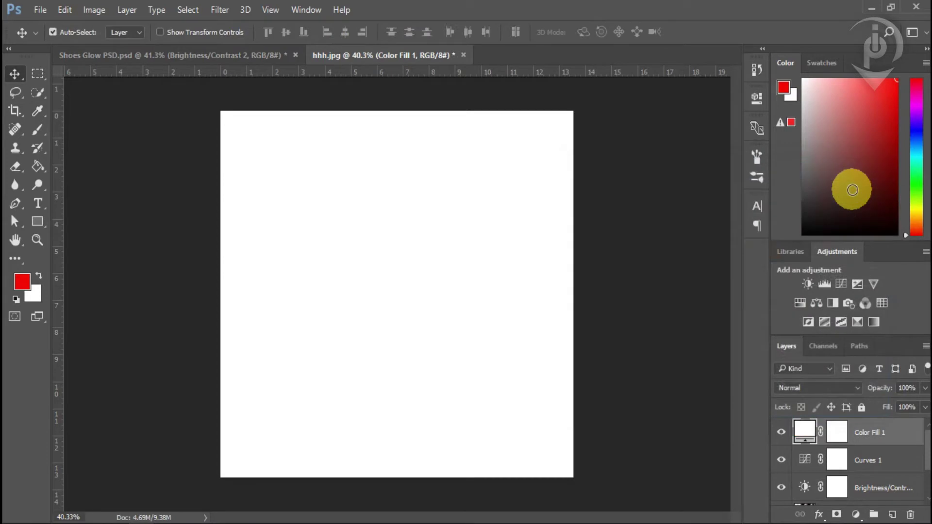
click(836, 432)
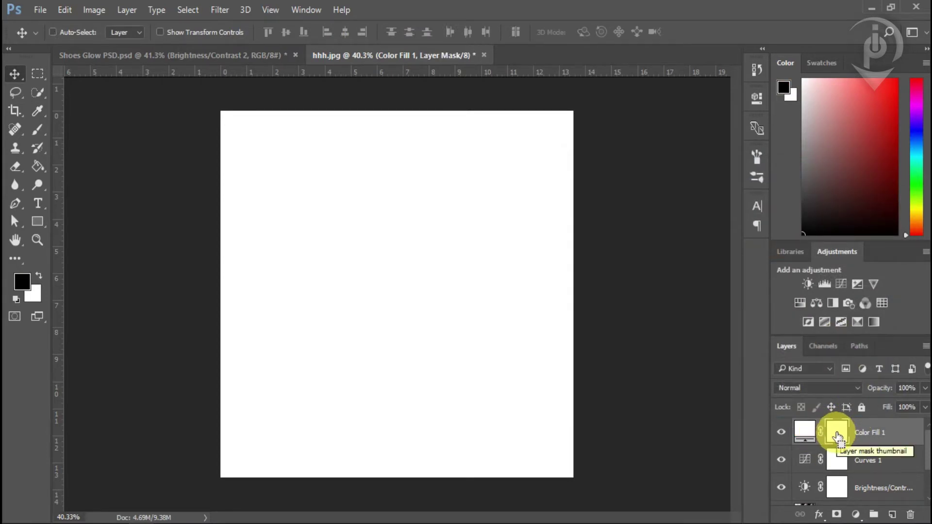
key(ctrl+i)
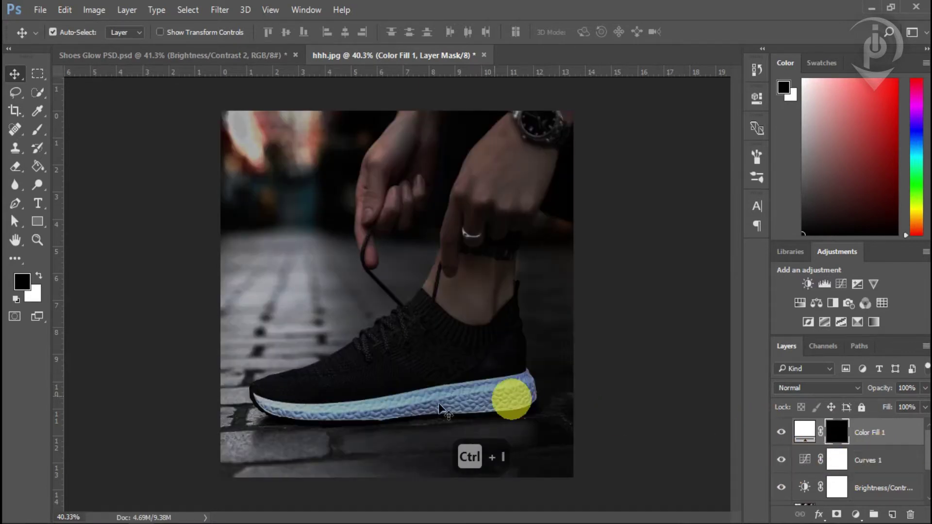
Select the shoe's sole on Layer 1 with the Quick Selection tool, then make the Color Fill 1 layer mask active.
scroll(437, 430, up, 3)
scroll(440, 431, up, 2)
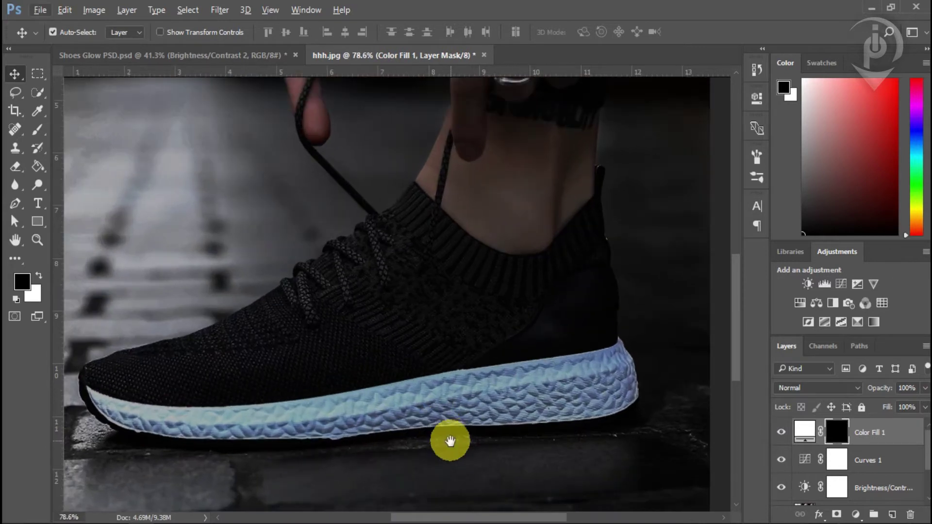
scroll(449, 440, down, 1)
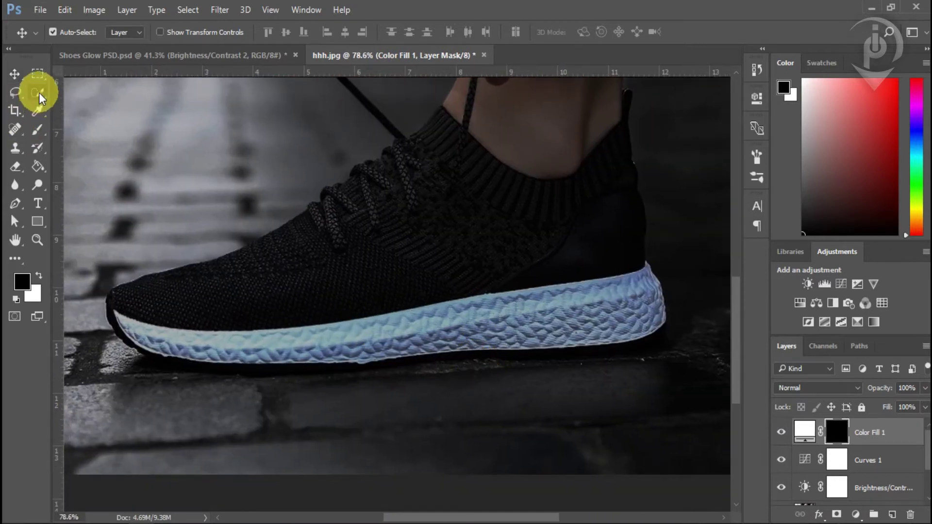
drag(39, 97, 105, 90)
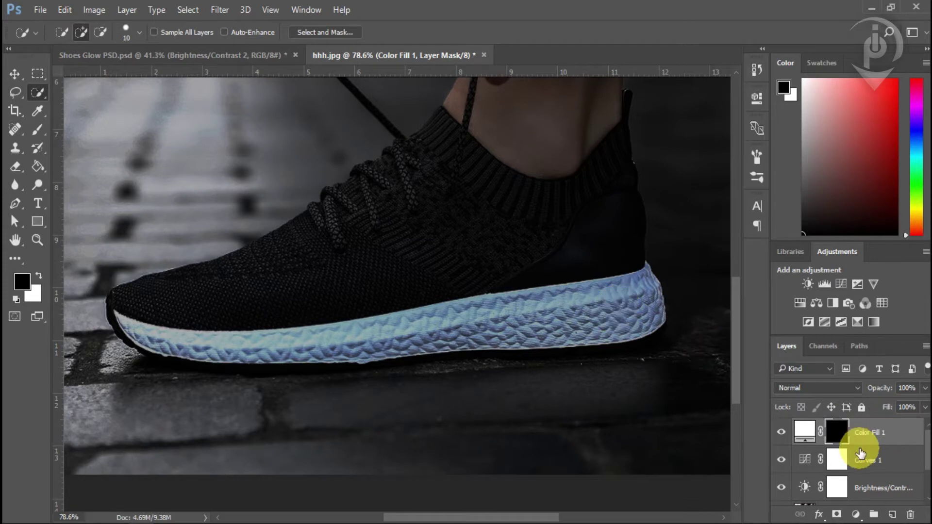
scroll(861, 454, down, 2)
click(851, 465)
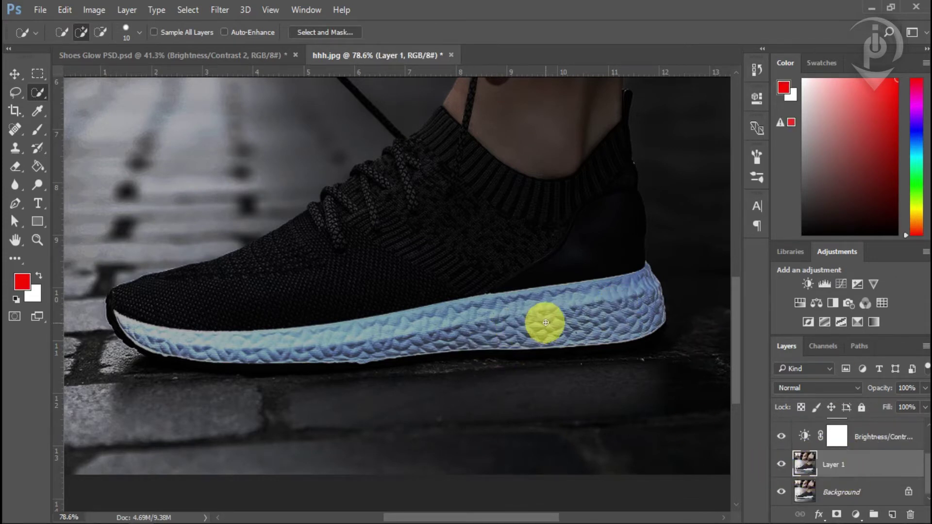
drag(545, 322, 383, 328)
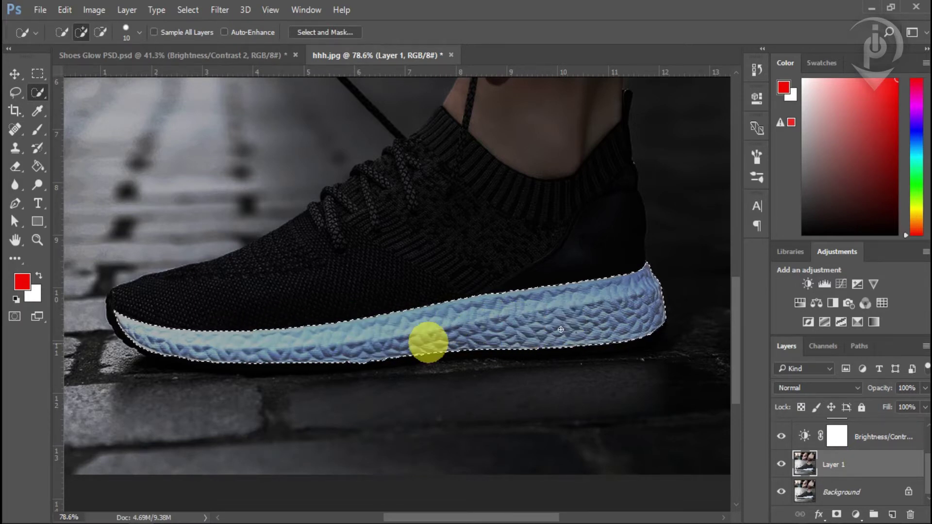
scroll(880, 467, up, 2)
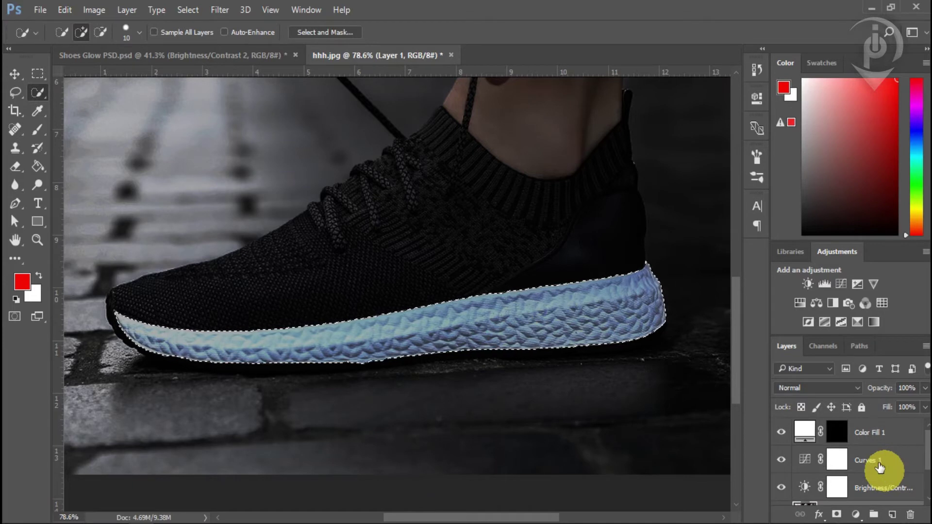
click(836, 432)
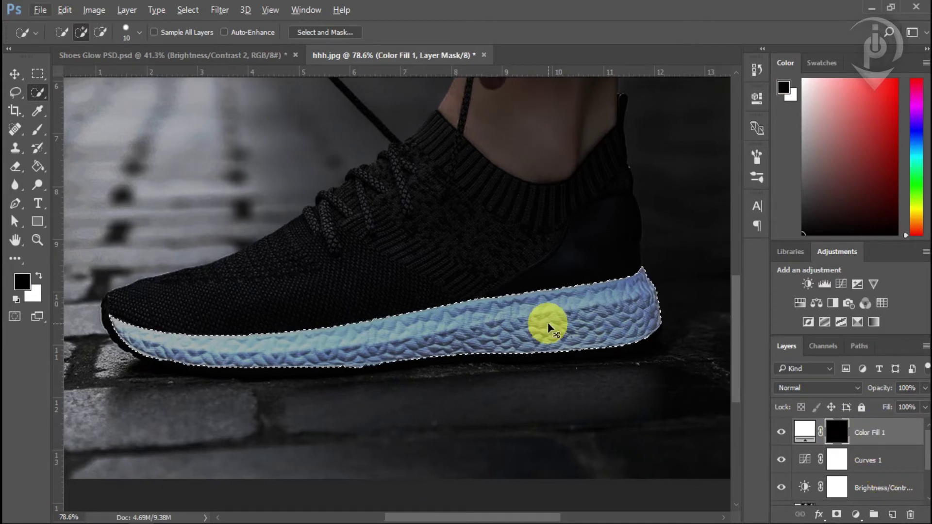
Fill the selected sole area with white on the Color Fill 1 mask and deselect.
key(ctrl+BackSpace)
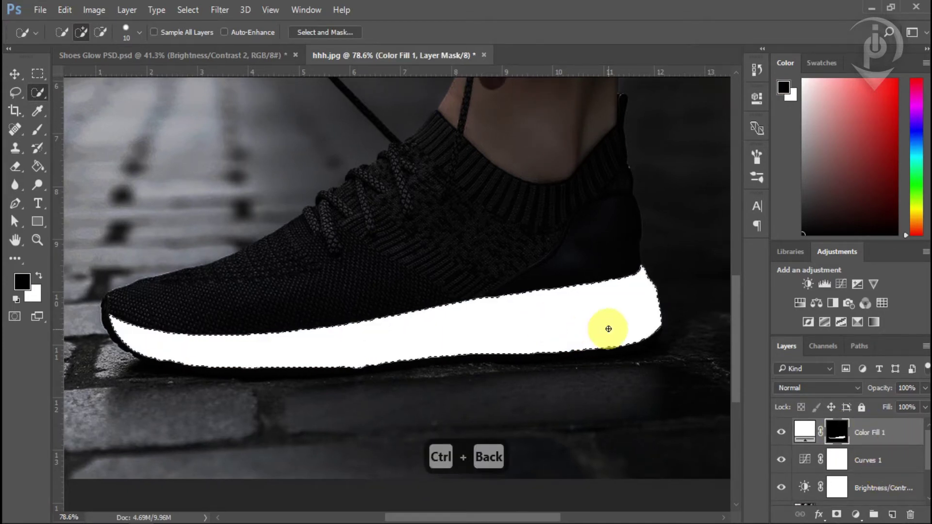
key(ctrl+d)
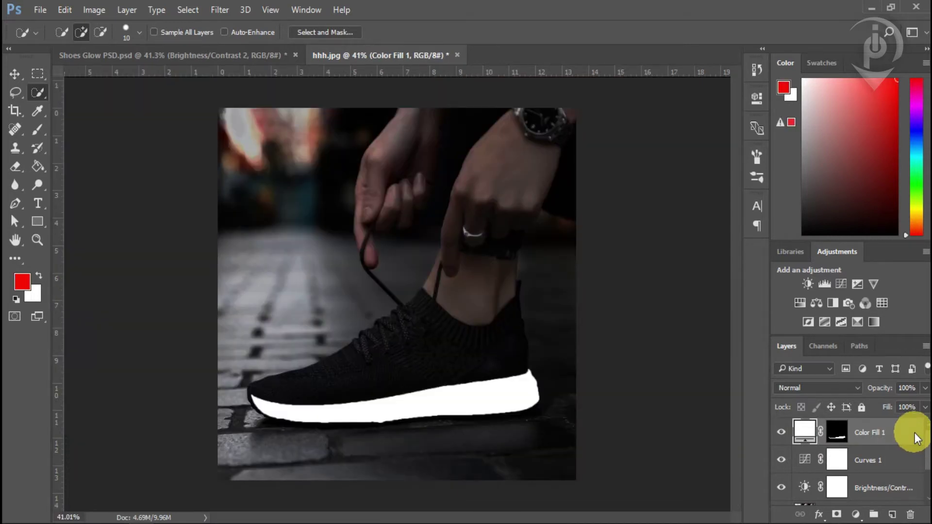
Add an Outer Glow layer style to Color Fill 1 with the cyan glow colour 00f6ff.
right_click(914, 437)
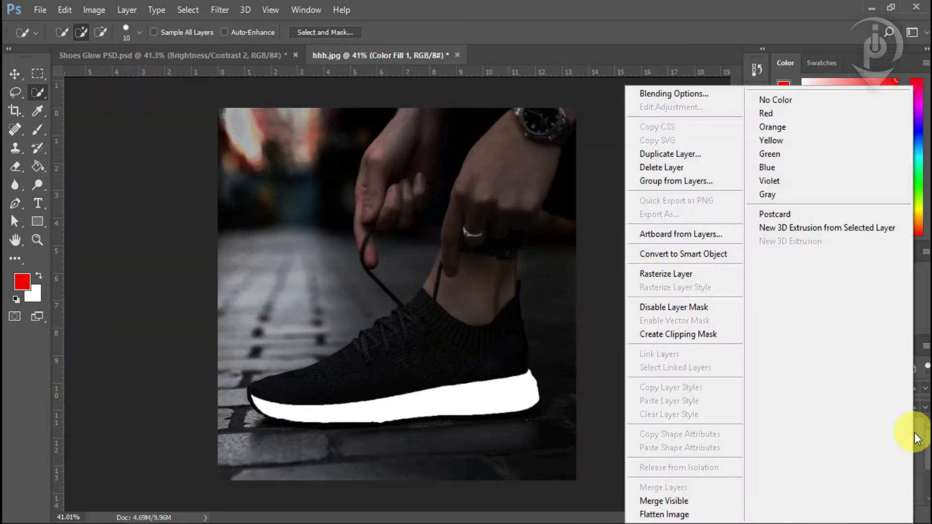
click(702, 94)
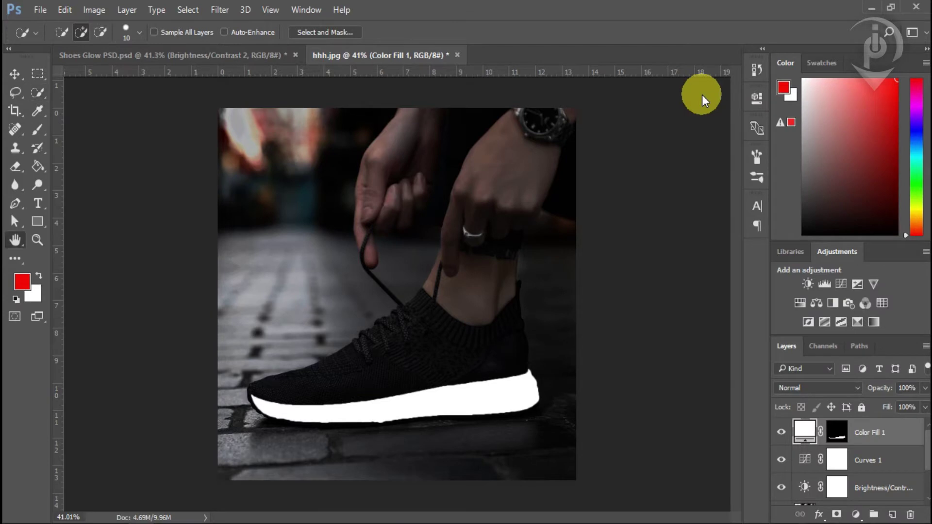
drag(578, 30, 603, 16)
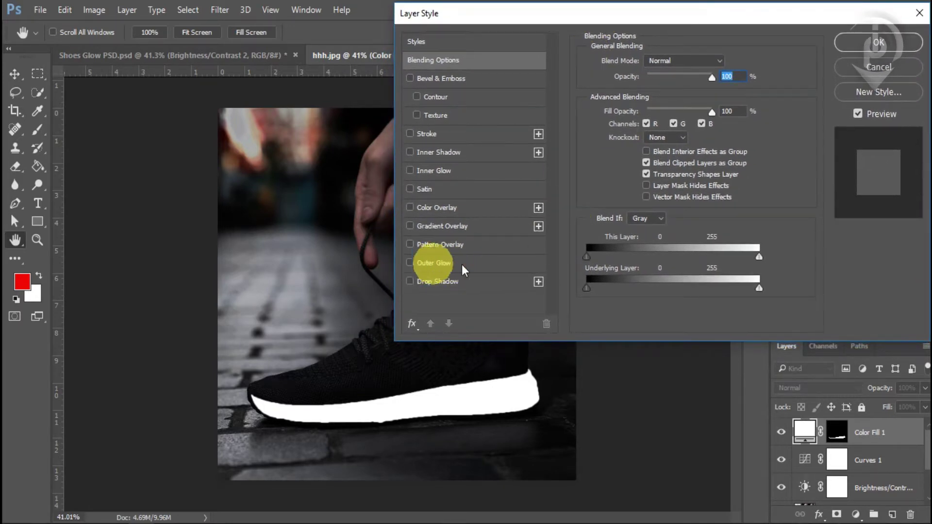
click(441, 263)
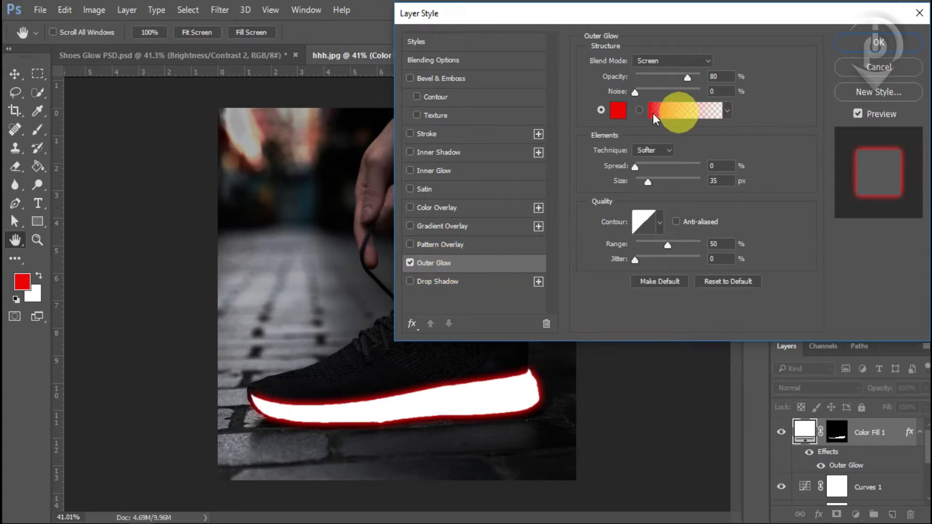
click(619, 110)
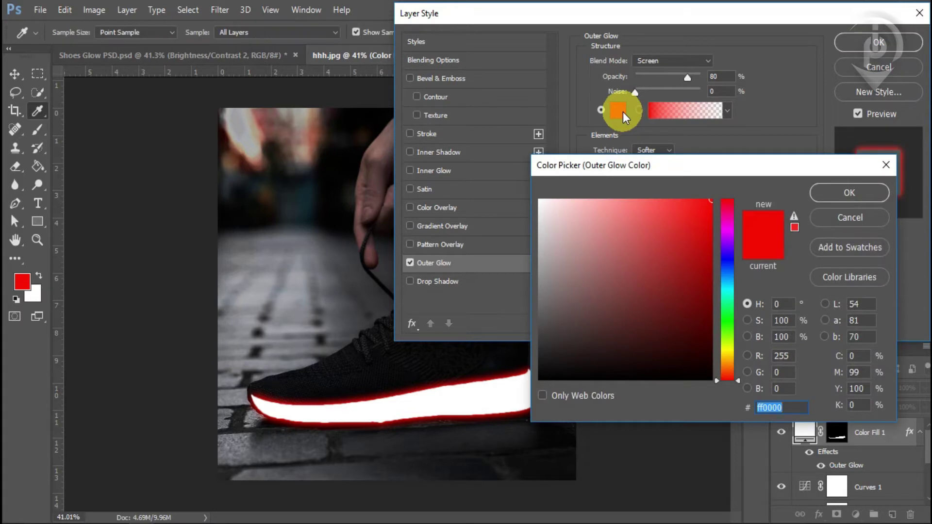
drag(731, 222, 731, 285)
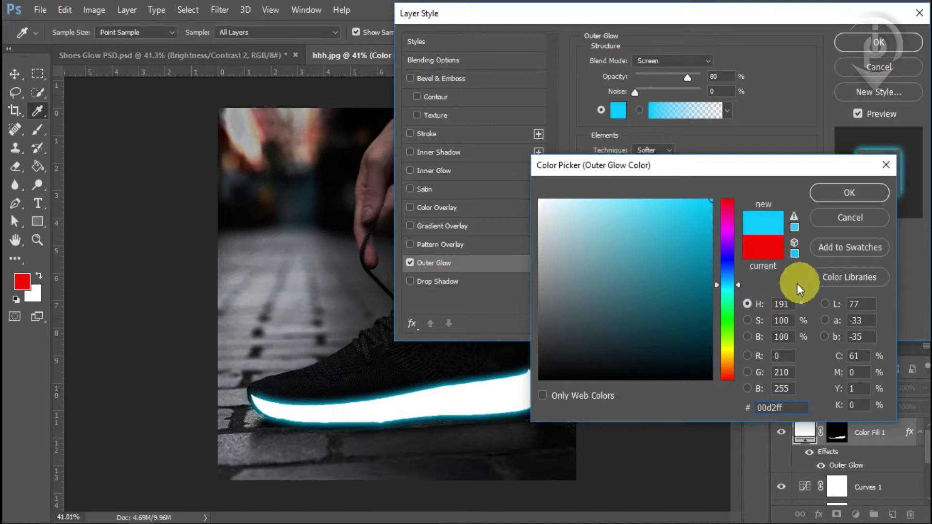
mouse_move(738, 285)
mouse_down()
mouse_move(742, 300)
mouse_move(740, 289)
mouse_up()
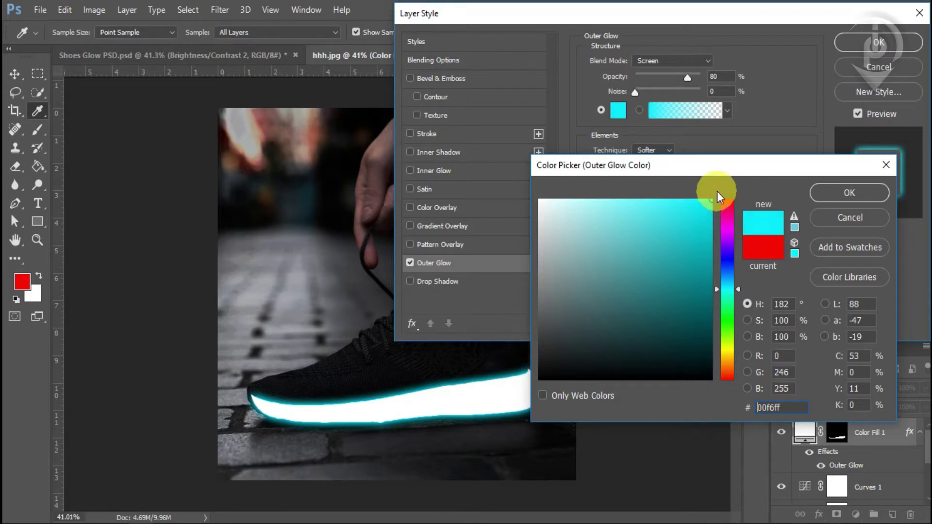
click(848, 195)
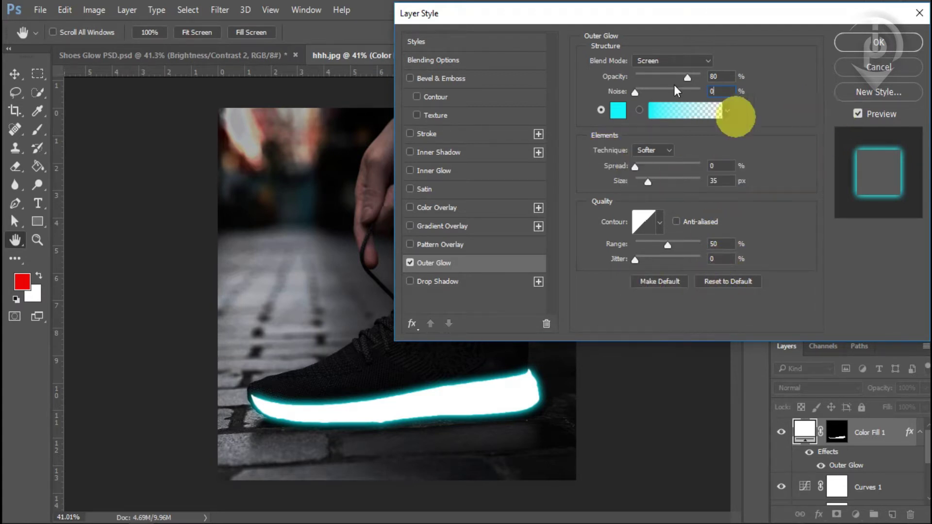
click(872, 44)
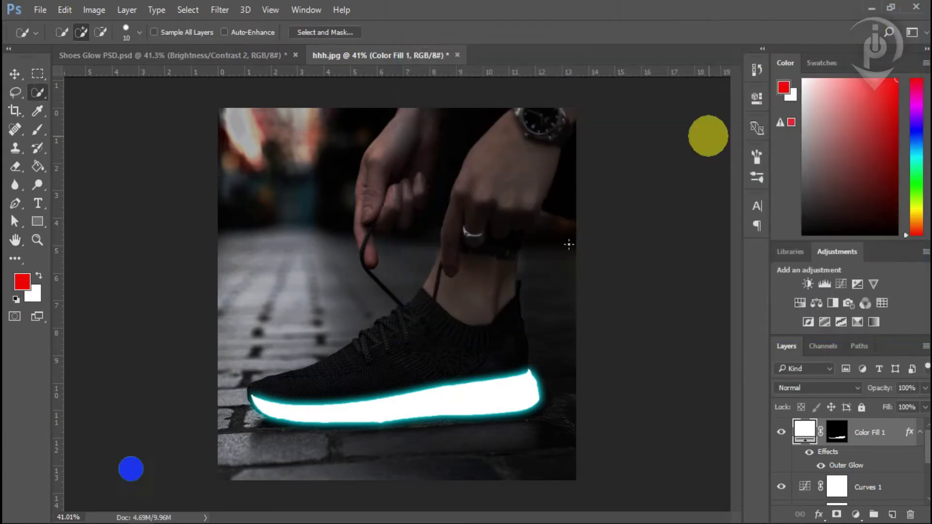
Examine the sole's glow at several zoom levels and compare the image with Color Fill 1 hidden and shown.
scroll(514, 367, down, 3)
scroll(501, 374, up, 2)
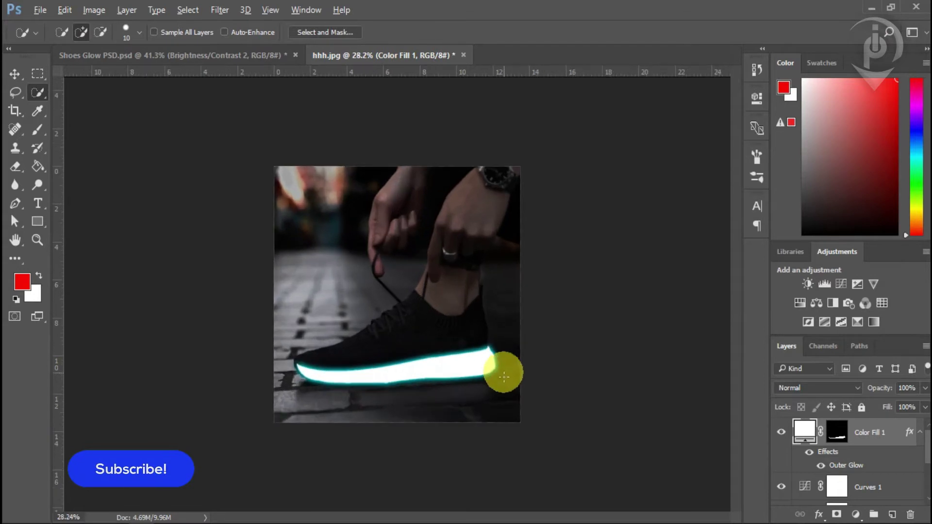
scroll(503, 400, up, 5)
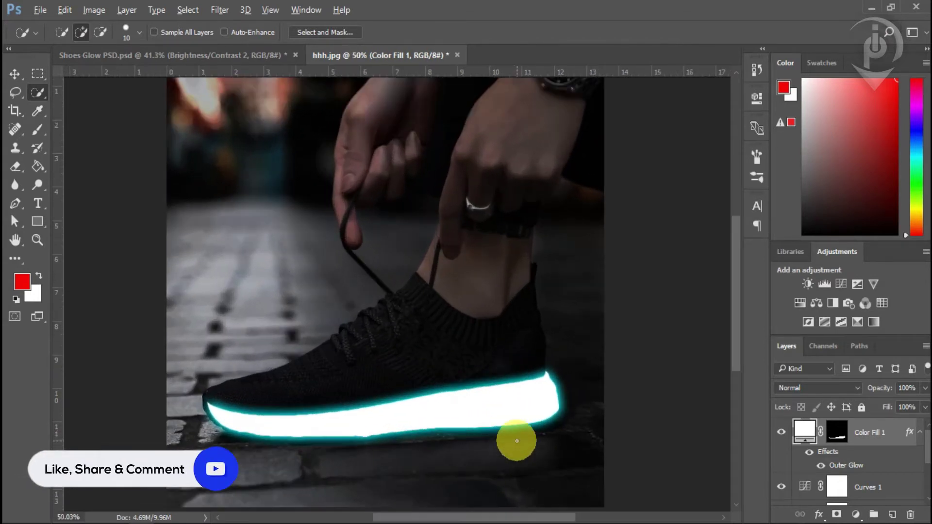
scroll(517, 440, down, 5)
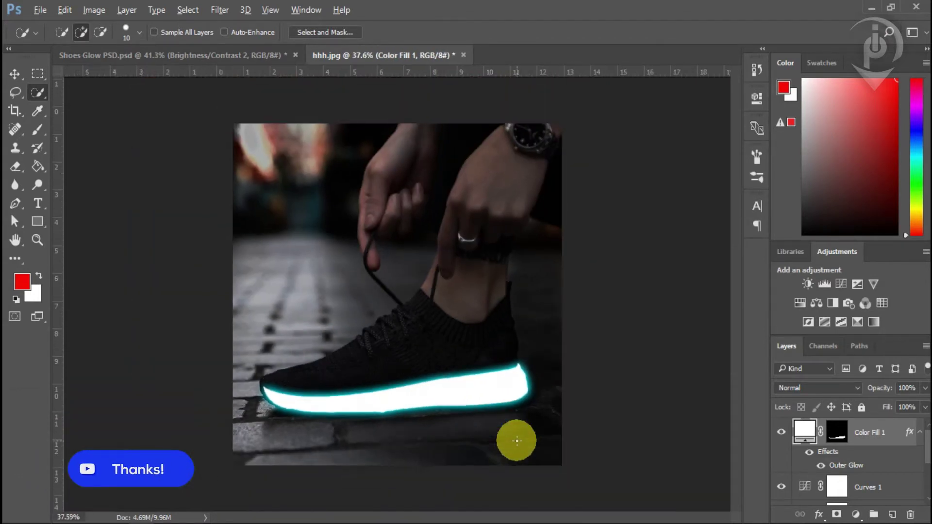
scroll(517, 441, up, 3)
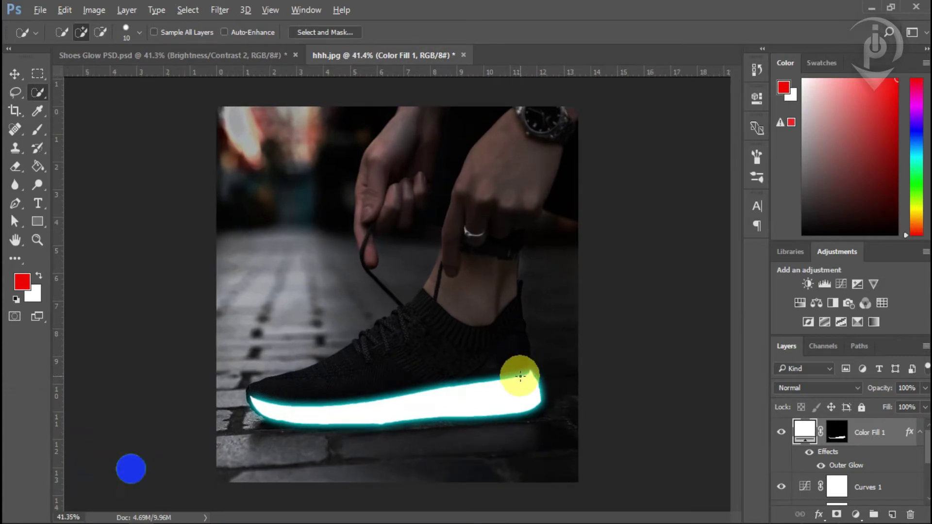
scroll(520, 377, down, 2)
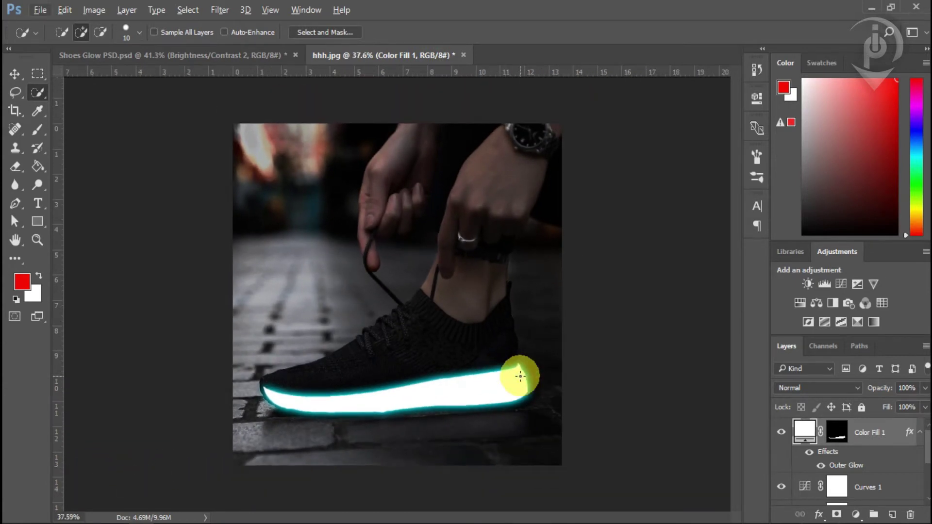
key(ctrl+Tab)
key(ctrl+Tab)
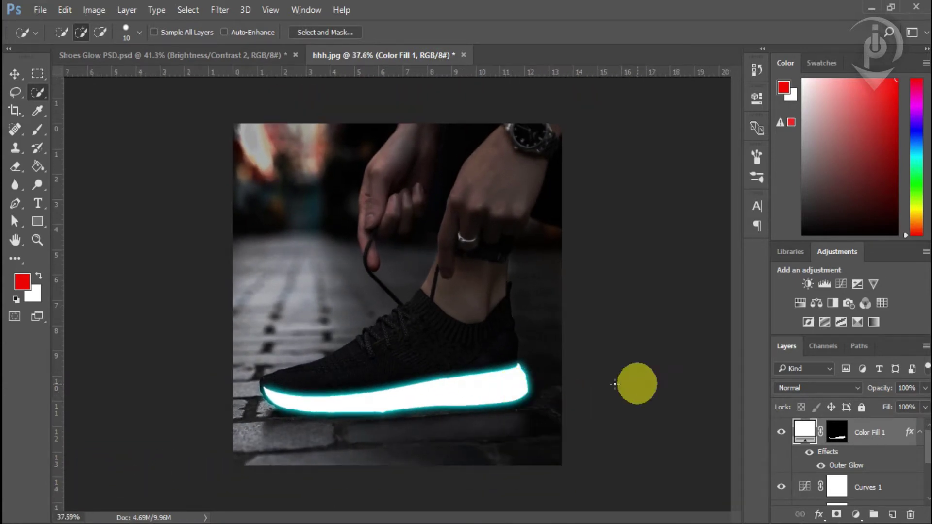
click(782, 433)
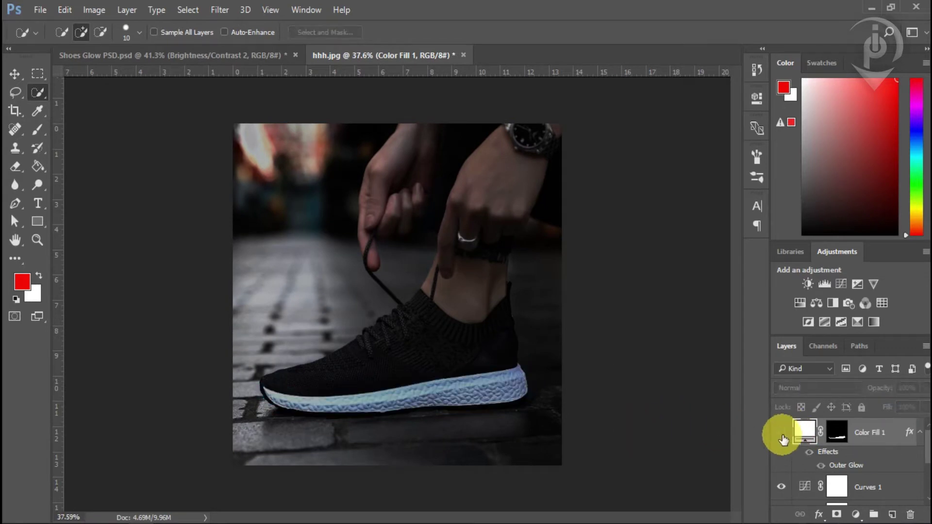
click(781, 433)
click(781, 433)
click(781, 433)
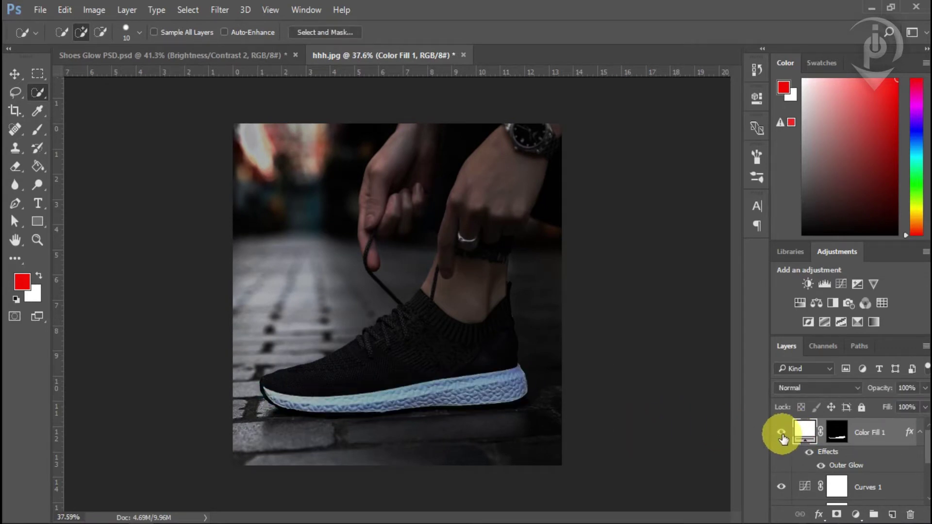
click(782, 433)
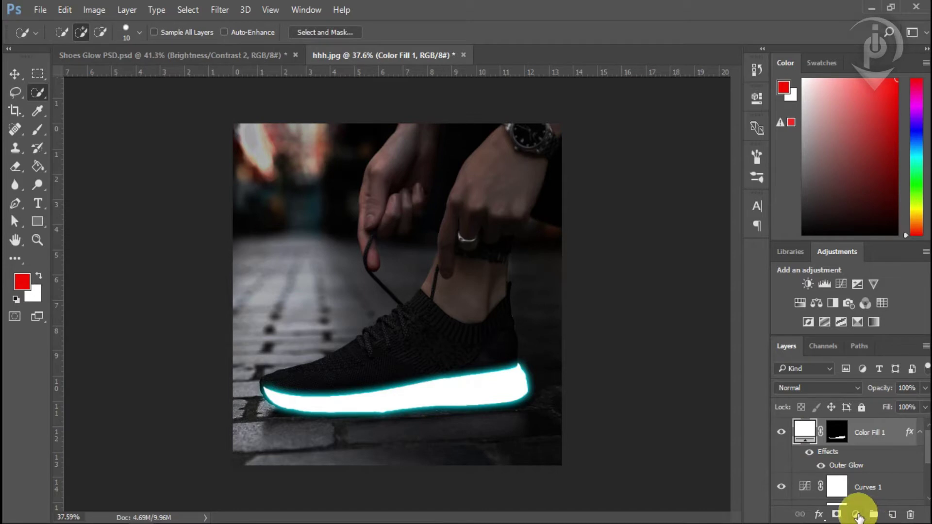
Add a second white Solid Color fill layer above Color Fill 1 and invert its mask to black.
click(856, 515)
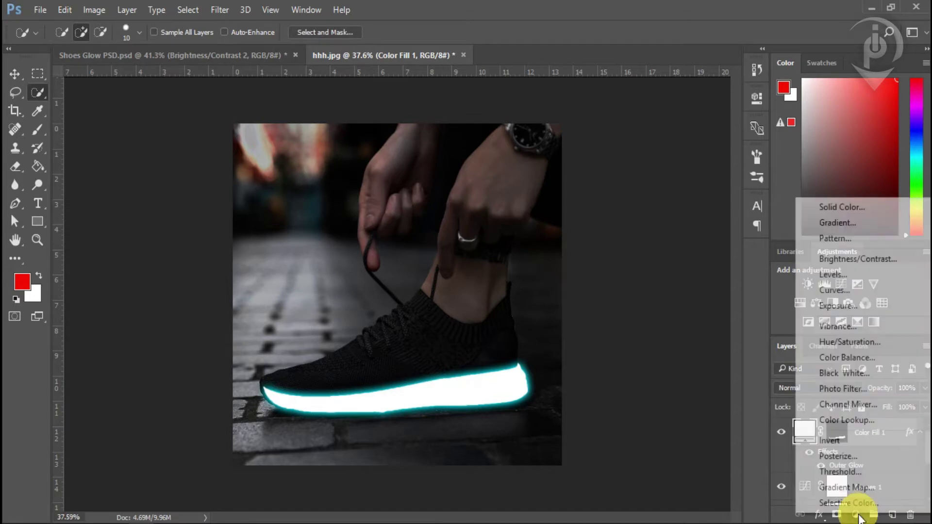
click(844, 206)
mouse_move(590, 237)
mouse_down()
mouse_move(558, 209)
mouse_move(520, 198)
mouse_up()
click(836, 196)
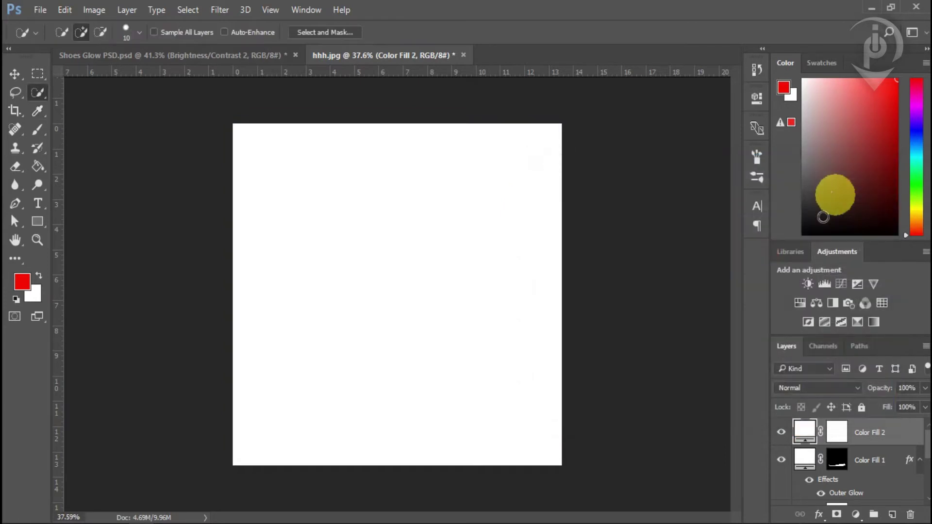
click(845, 437)
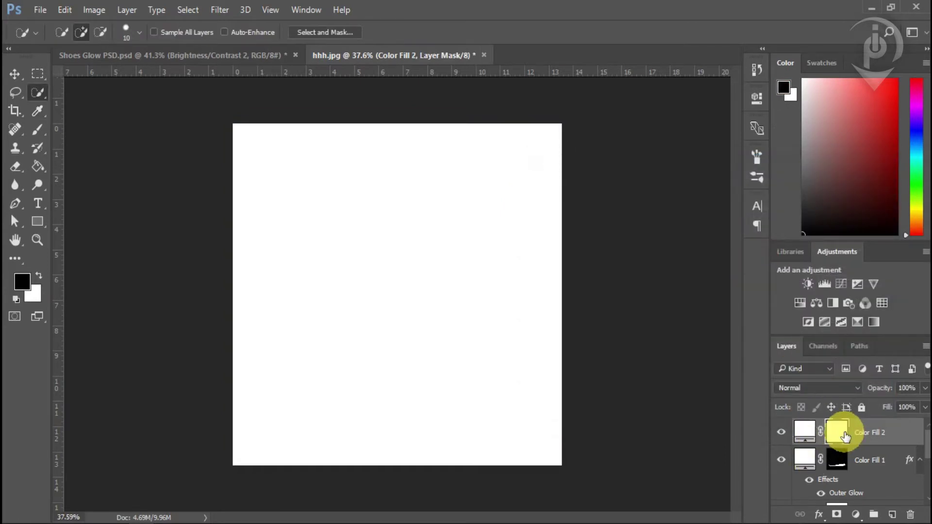
key(ctrl+i)
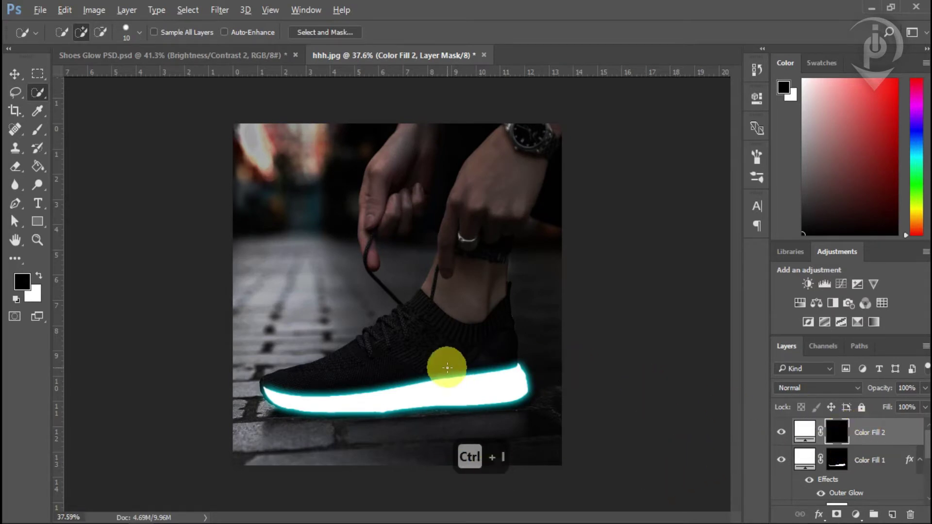
Trace the lace segment nearest the toe with the Pen tool in Path mode, following its rounded ends as a closed outline.
scroll(443, 369, up, 4)
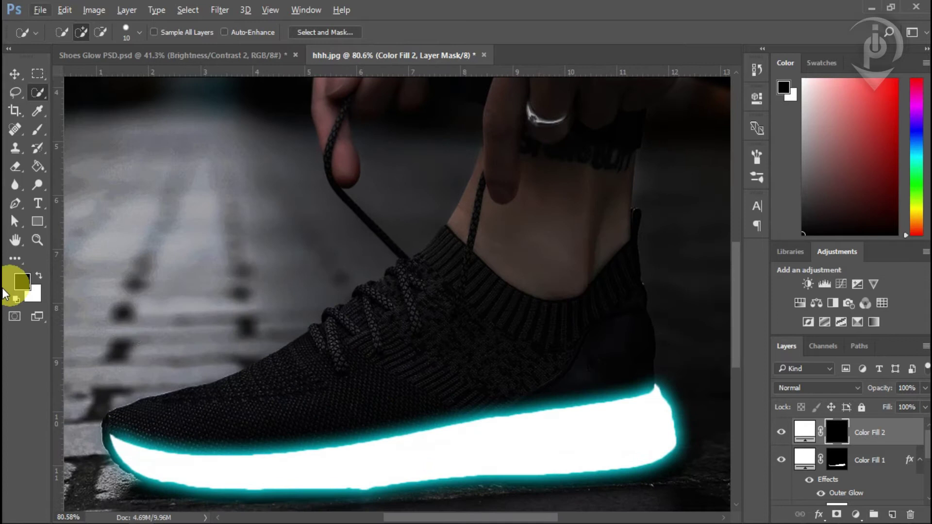
click(13, 205)
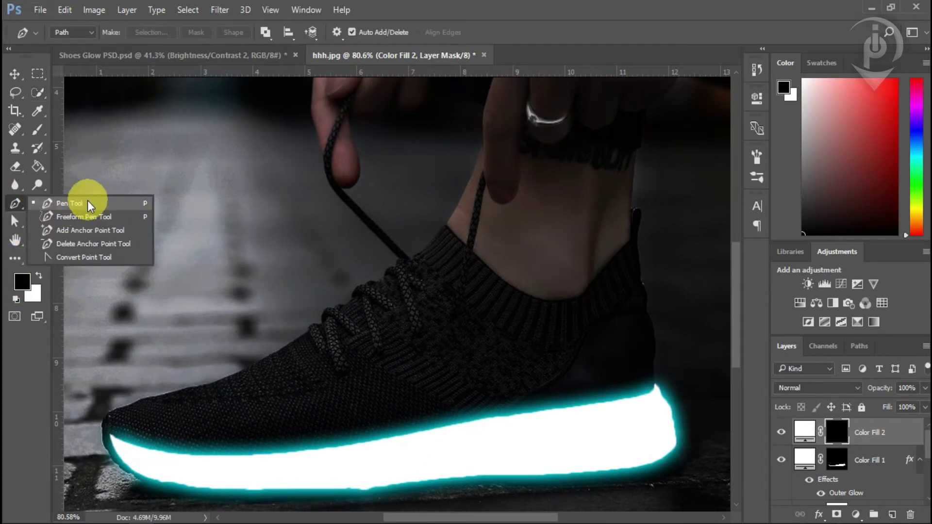
click(86, 201)
scroll(269, 459, up, 1)
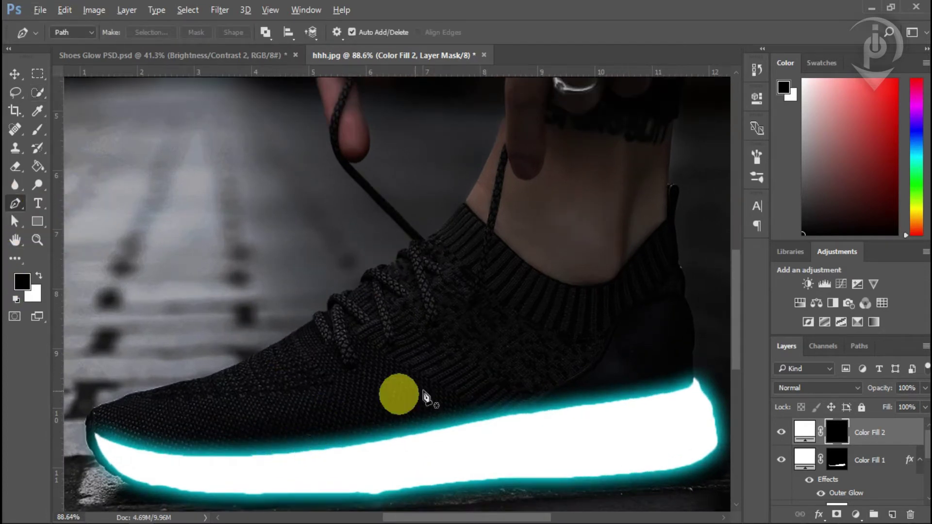
scroll(323, 337, up, 2)
scroll(321, 336, up, 3)
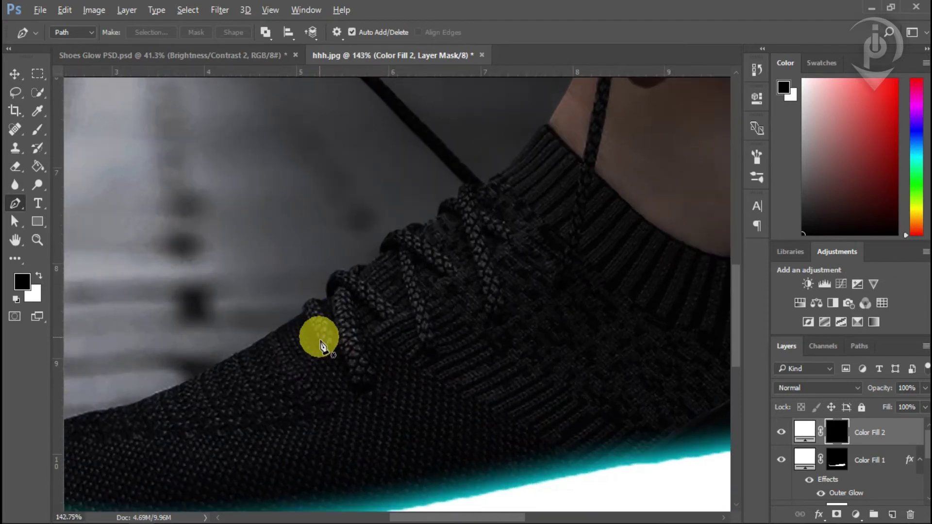
scroll(306, 362, up, 2)
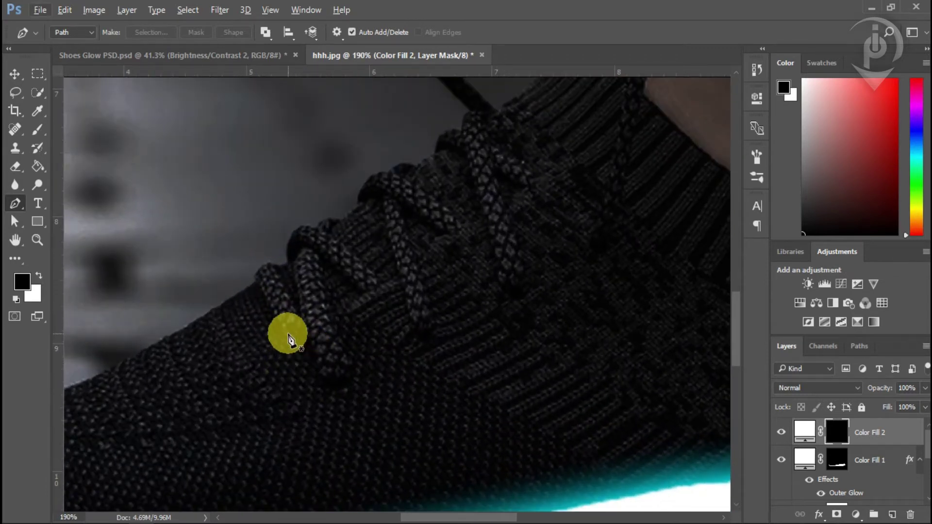
key(ctrl+shift+a)
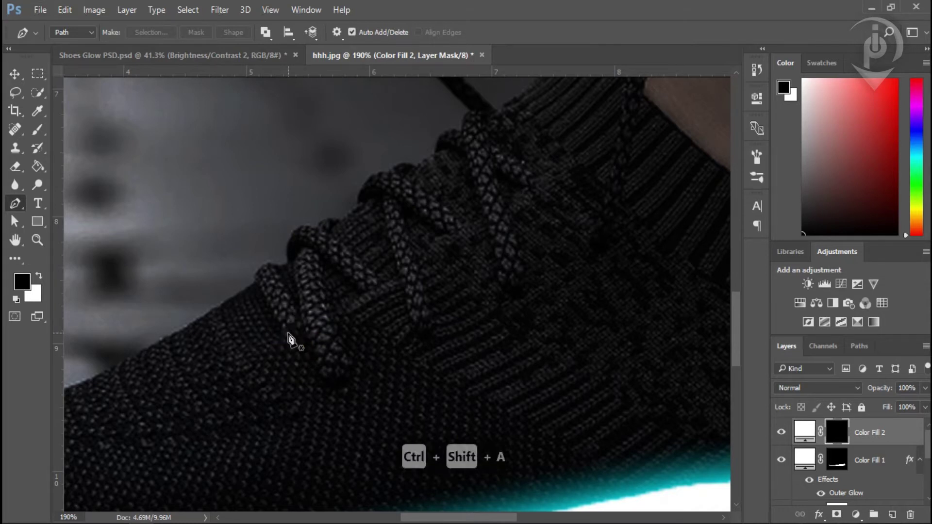
scroll(290, 340, up, 2)
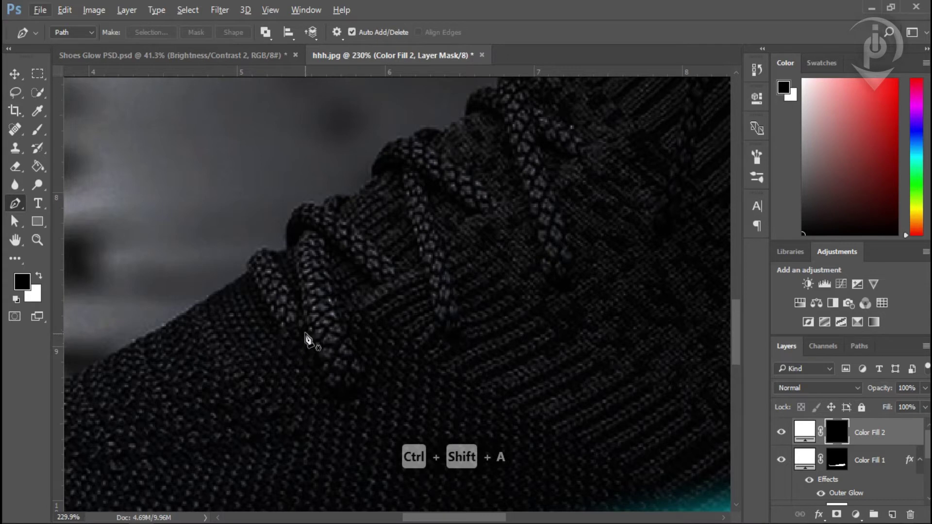
click(307, 332)
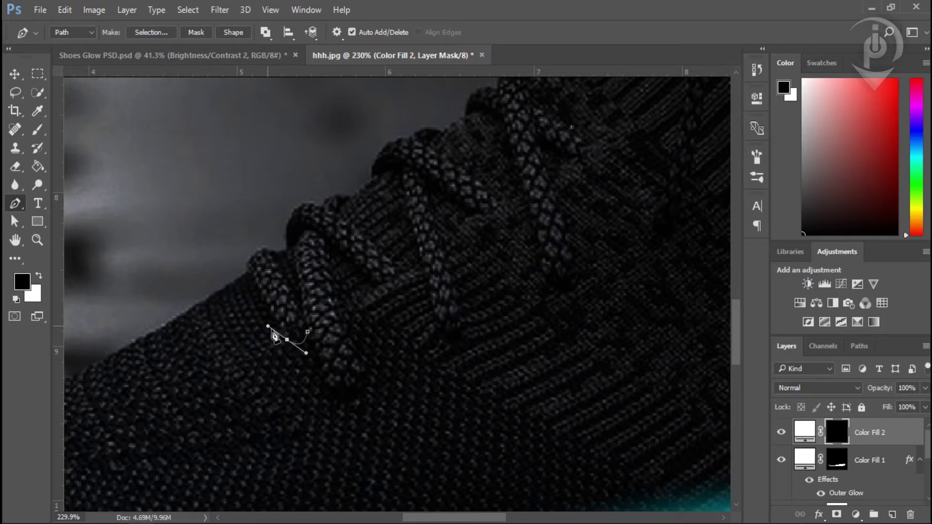
scroll(289, 298, up, 1)
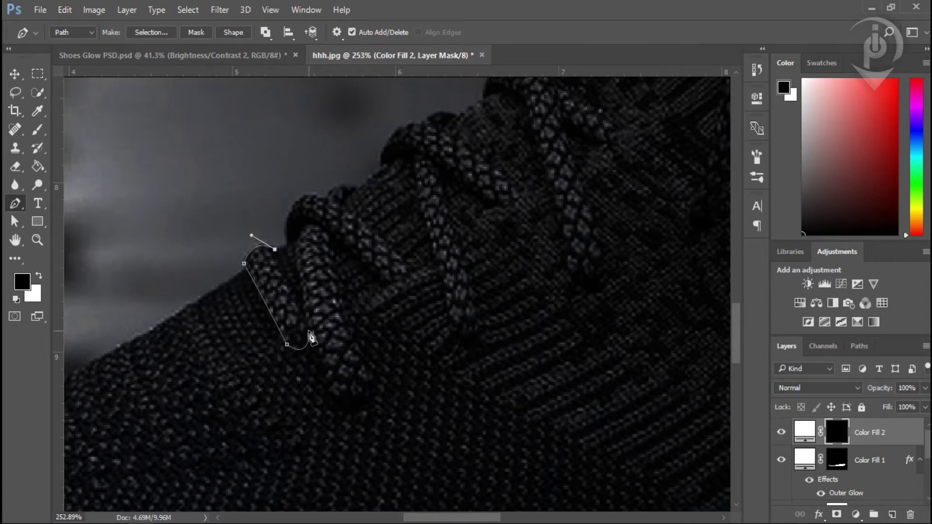
key(ctrl+alt+z)
scroll(311, 338, up, 1)
scroll(320, 393, down, 2)
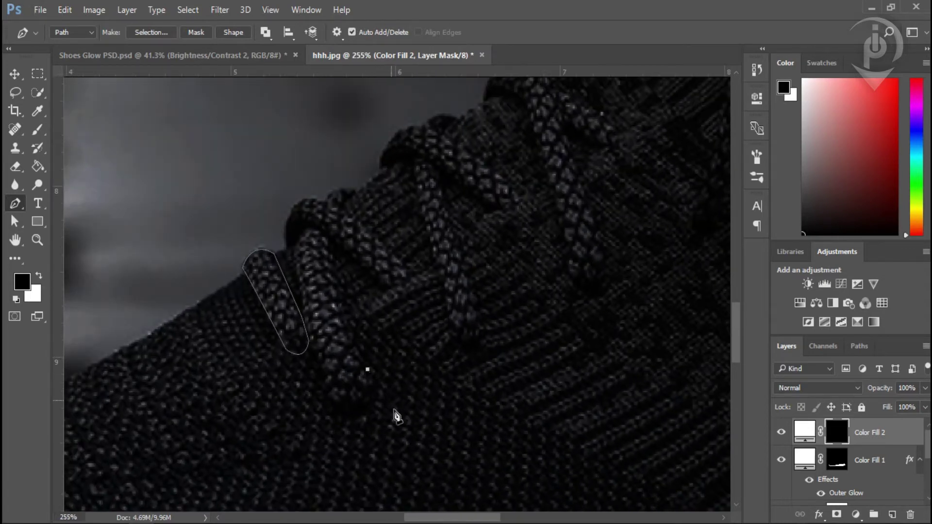
drag(331, 406, 396, 428)
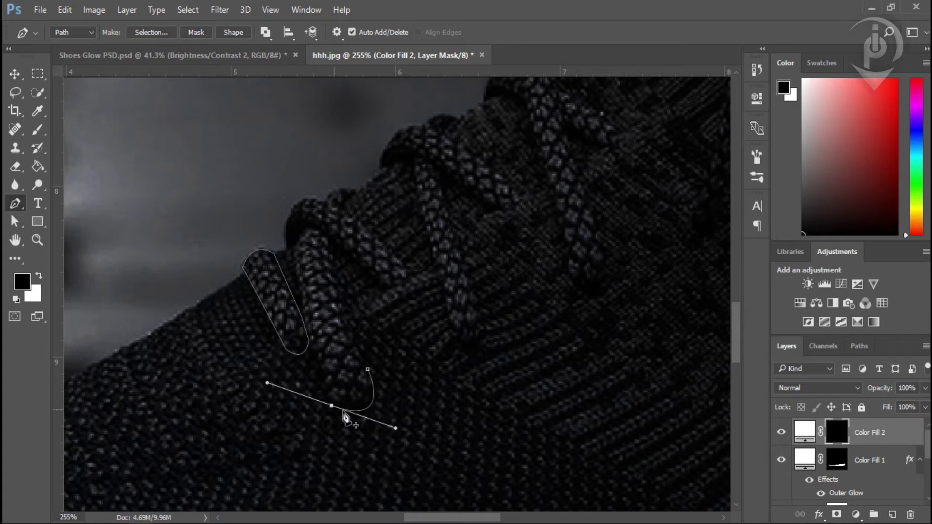
drag(308, 339, 307, 323)
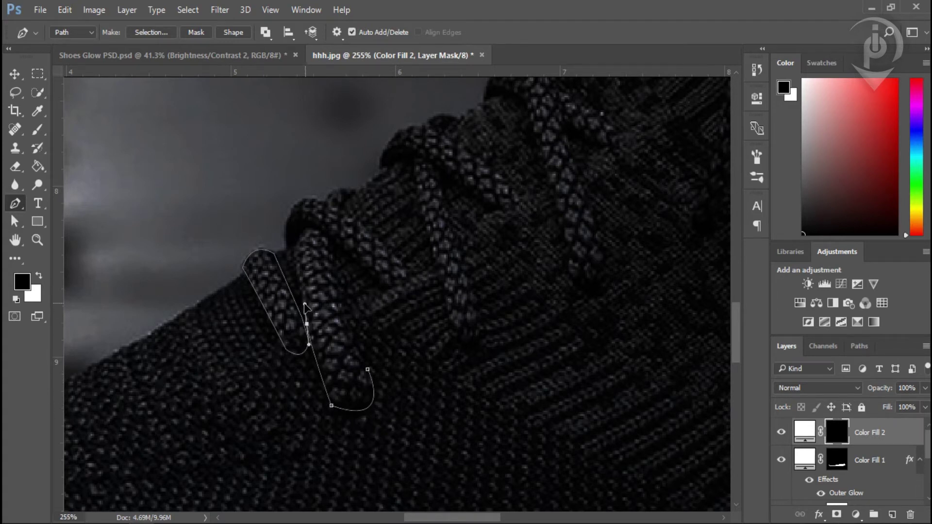
key(ctrl+alt+z)
key(ctrl+alt+z)
key(ctrl+alt+z)
key(ctrl+alt+z)
key(ctrl+alt+z)
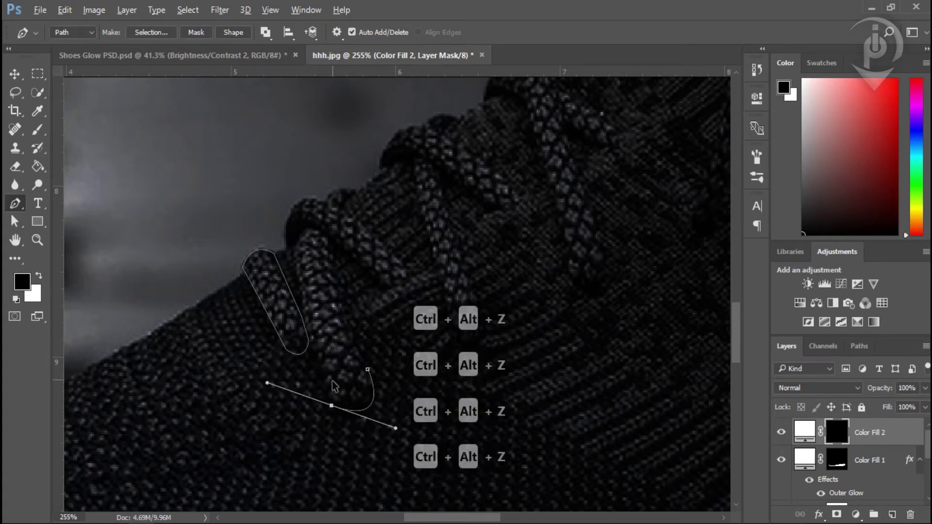
Trace the second lace segment from the toe with the Pen tool as a closed outline with rounded ends.
drag(344, 409, 307, 415)
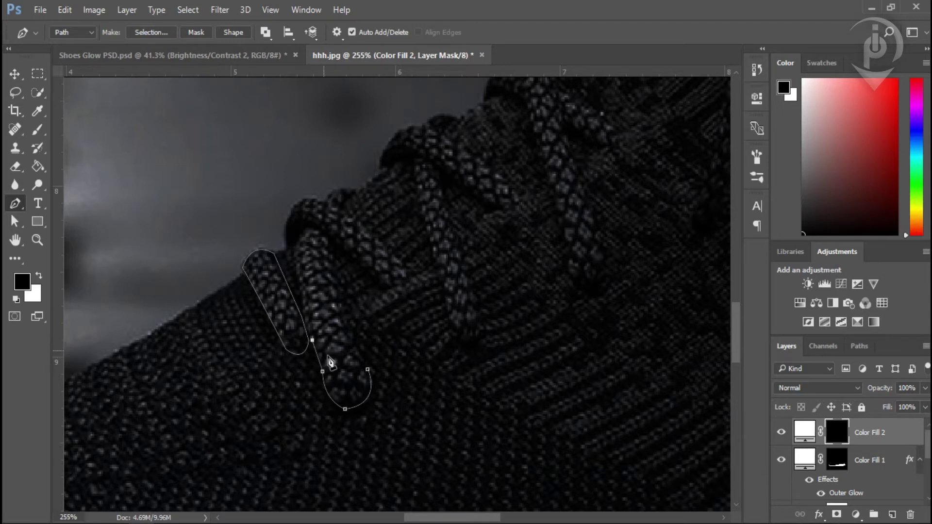
scroll(294, 266, up, 1)
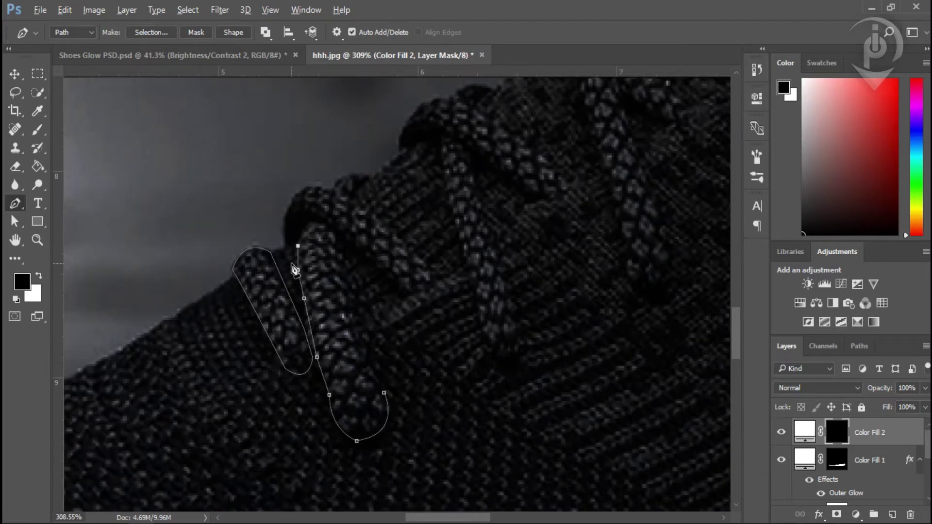
drag(366, 360, 382, 398)
scroll(322, 302, up, 1)
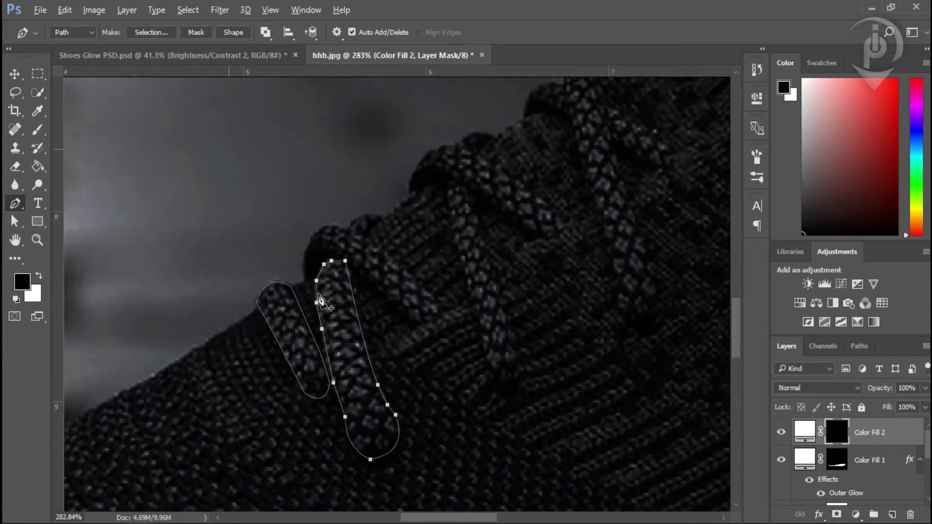
key(ctrl+z)
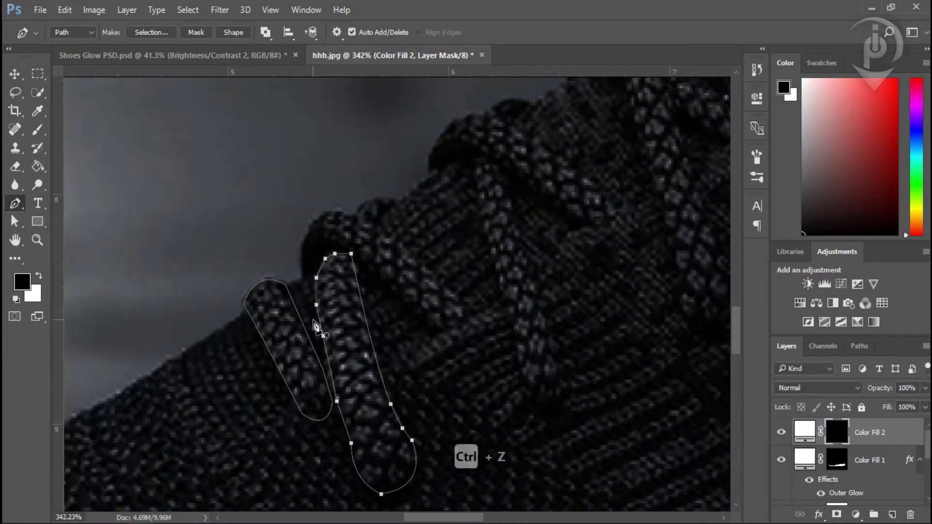
key(ctrl+z)
scroll(316, 315, down, 1)
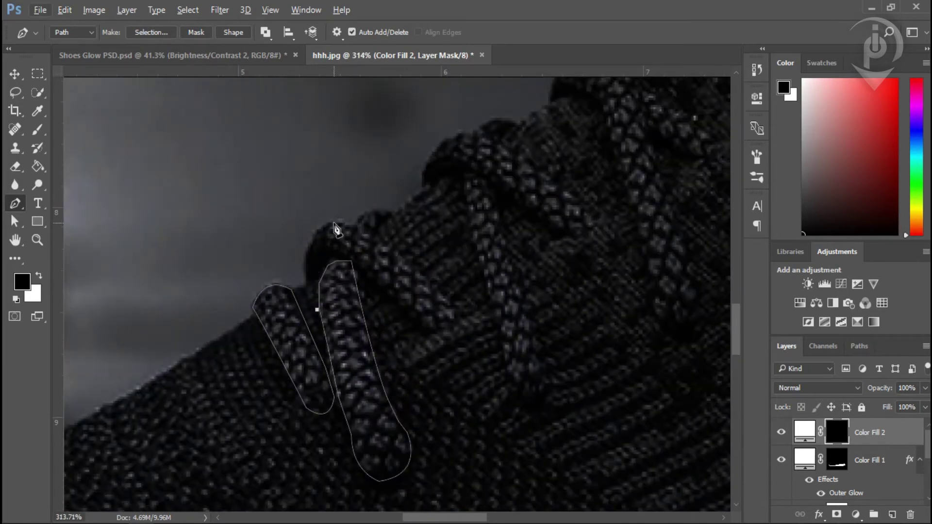
Outline the upper edge of the lace loop above the second segment, including the small bump behind it.
drag(334, 224, 389, 199)
key(ctrl+alt+z)
scroll(361, 236, up, 1)
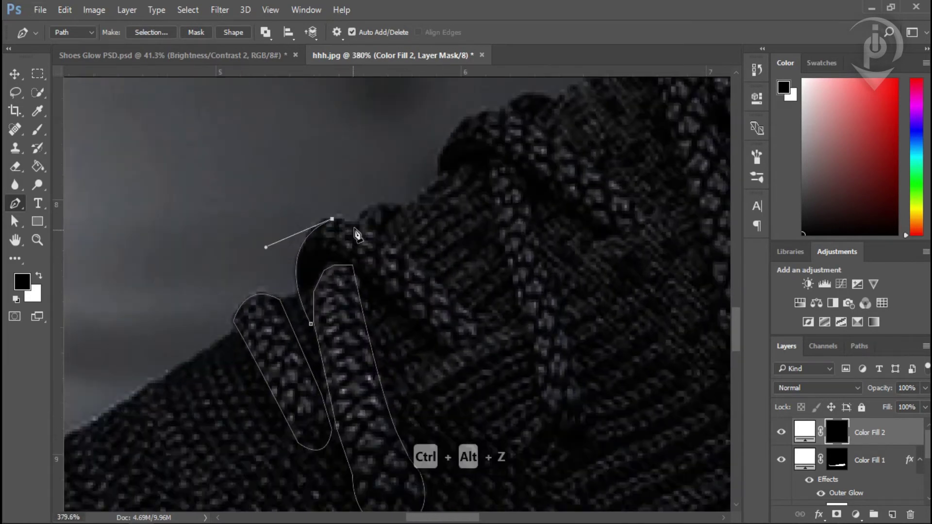
key(ctrl+alt+z)
scroll(406, 212, down, 1)
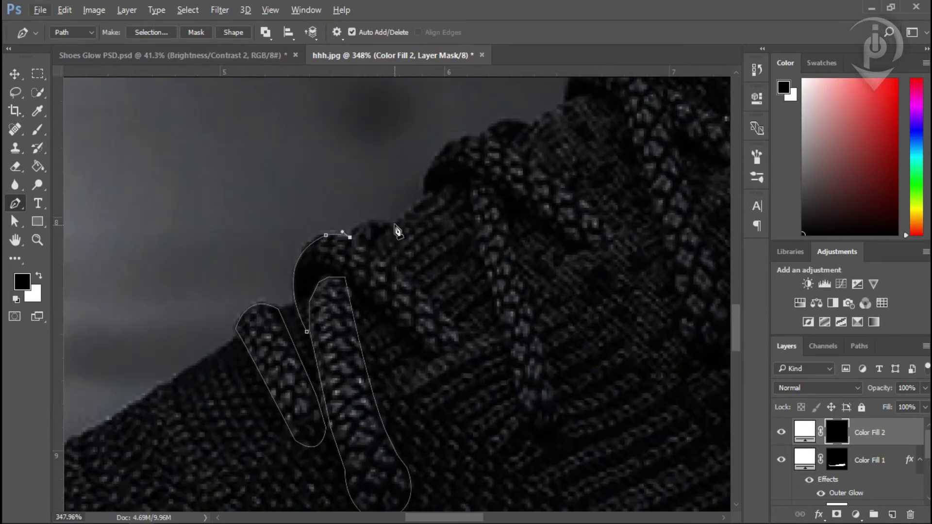
drag(392, 220, 411, 227)
alt+click(393, 221)
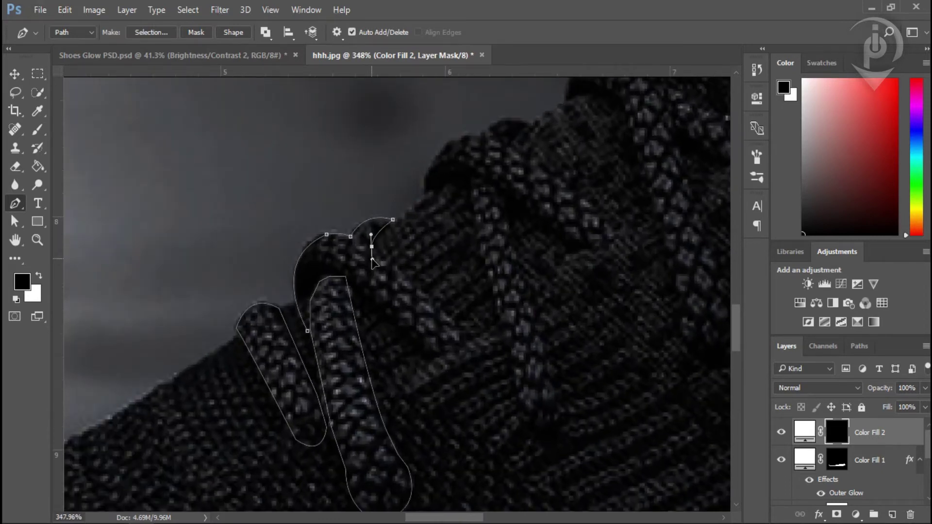
Continue the loop's outline down its diagonal strand, around the rounded end and back along the inner edge, closing the path.
click(465, 333)
scroll(455, 335, up, 1)
drag(435, 355, 466, 356)
drag(335, 274, 326, 268)
scroll(340, 275, up, 1)
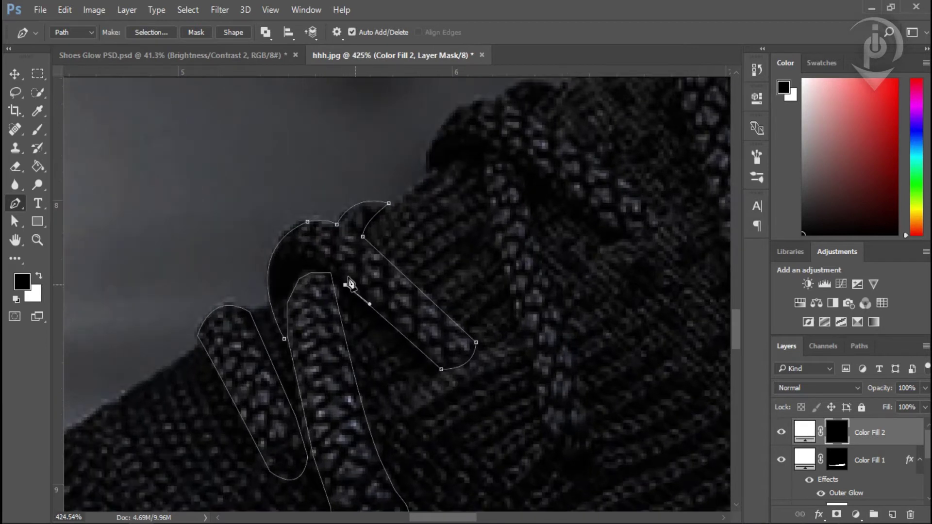
key(ctrl+alt+z)
key(ctrl+alt+z)
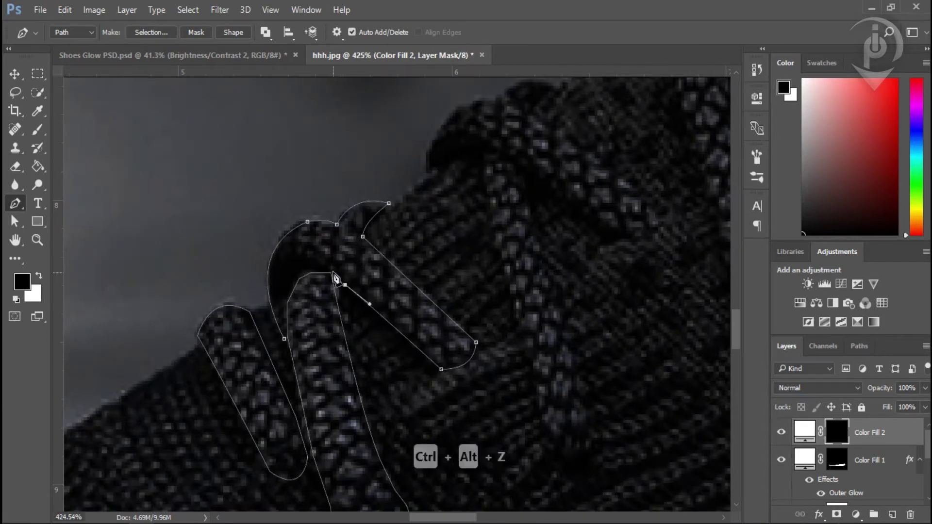
drag(305, 254, 308, 264)
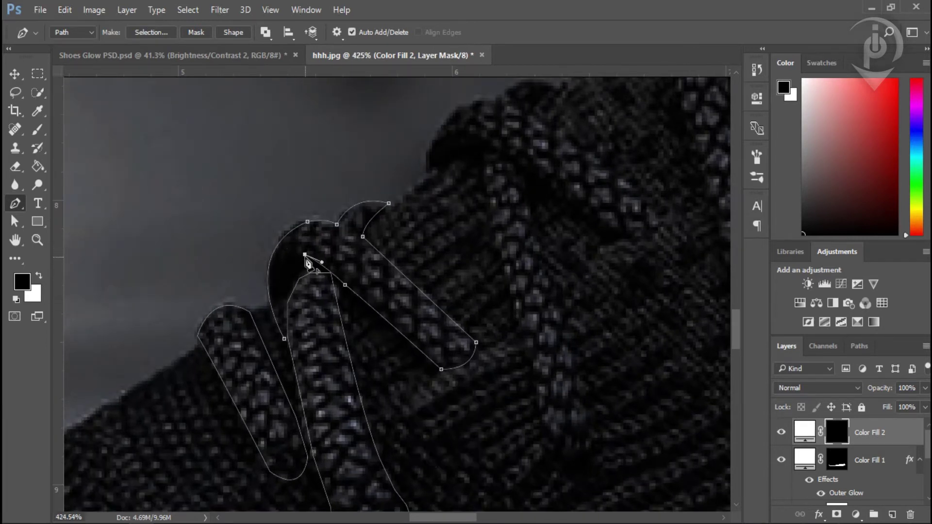
drag(289, 348, 297, 395)
alt+scroll(301, 358, down, 3)
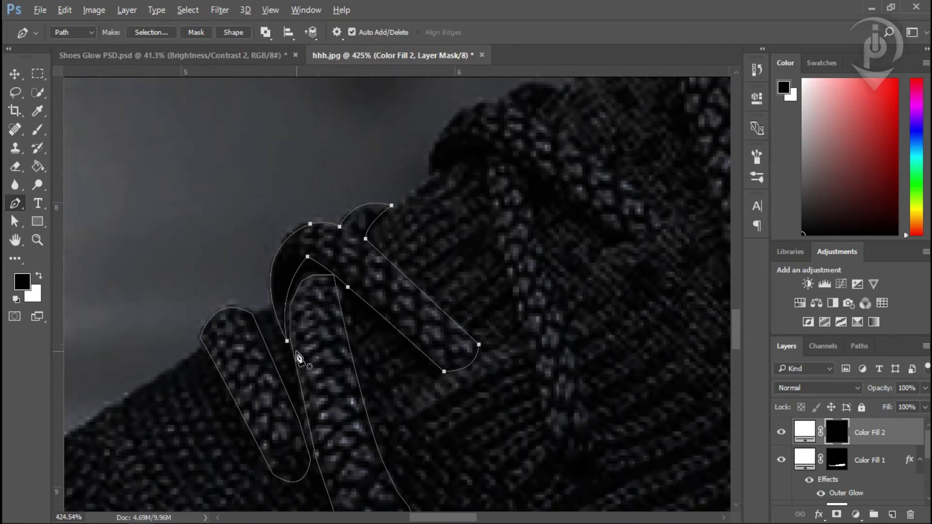
alt+scroll(333, 358, up, 2)
alt+scroll(370, 246, up, 2)
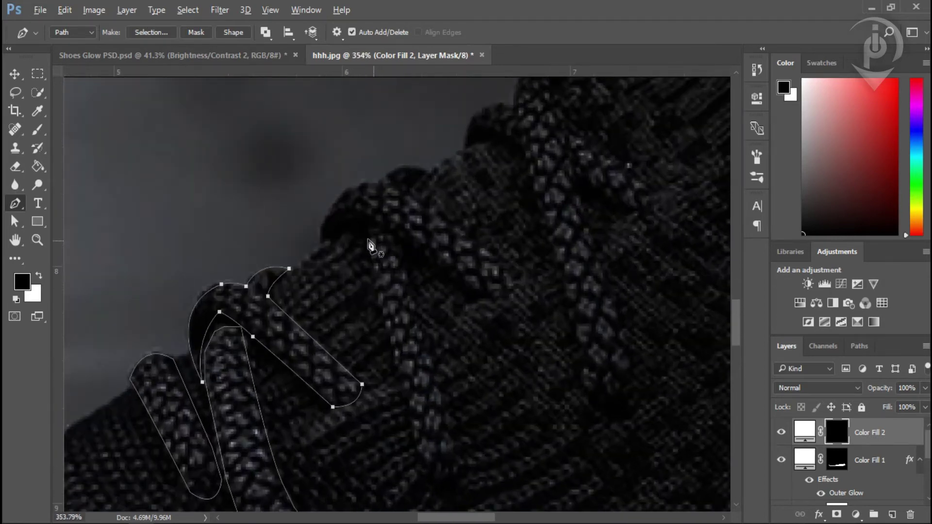
Trace the next lace loop up the shoe, with its bump and diagonal strand, as a closed path.
key(ctrl+alt+z)
click(252, 263)
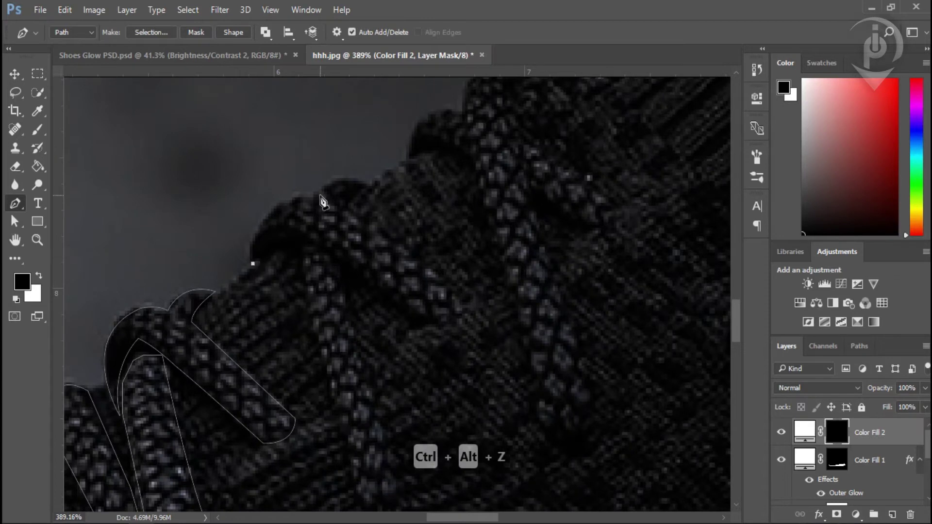
drag(319, 195, 341, 221)
click(474, 298)
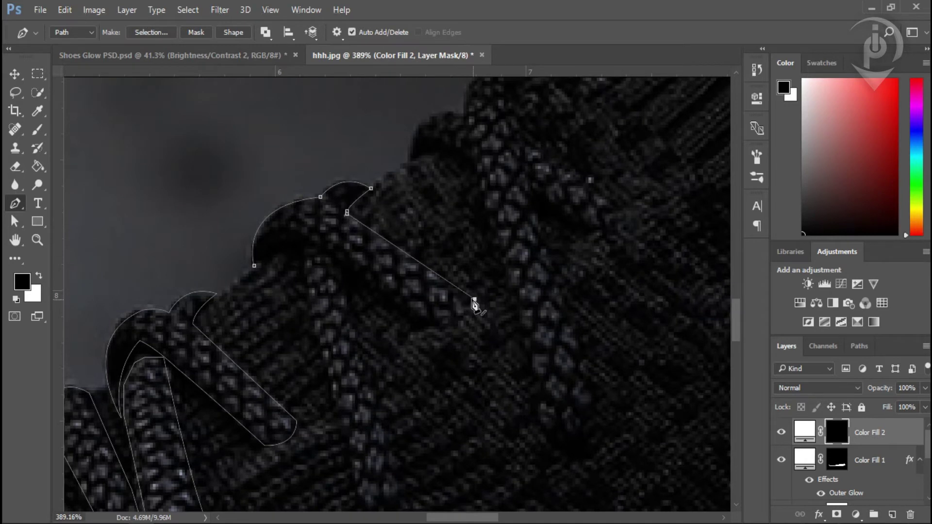
scroll(474, 303, up, 1)
drag(437, 324, 401, 322)
drag(387, 278, 391, 274)
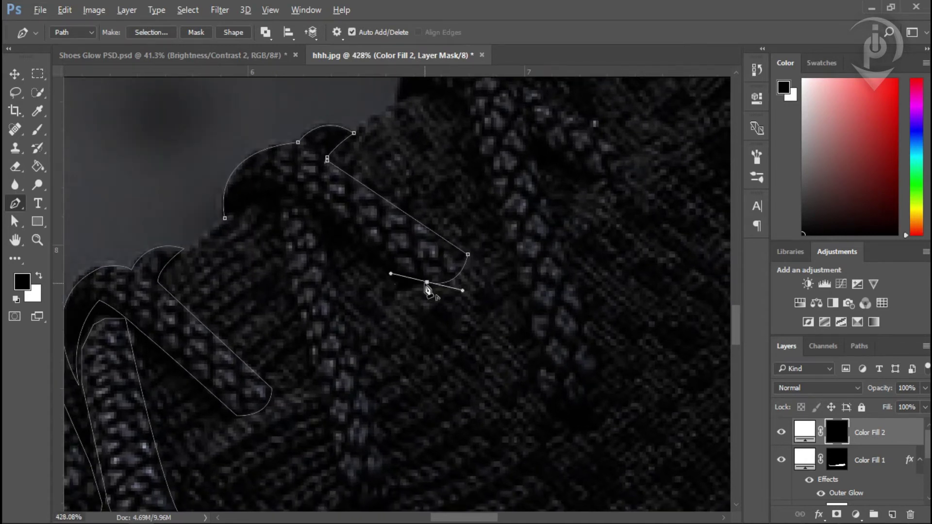
alt+click(427, 282)
click(313, 206)
drag(313, 207, 357, 232)
drag(269, 244, 246, 303)
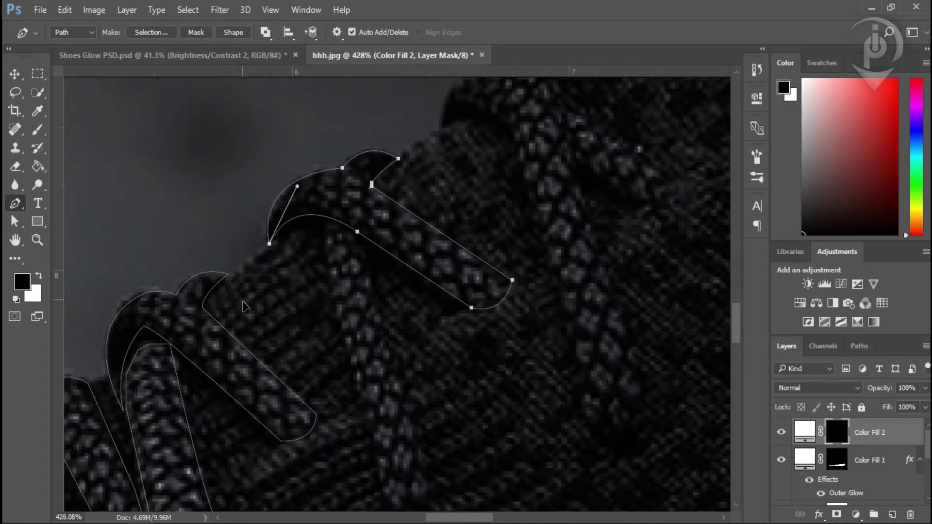
scroll(311, 219, down, 1)
scroll(395, 358, down, 2)
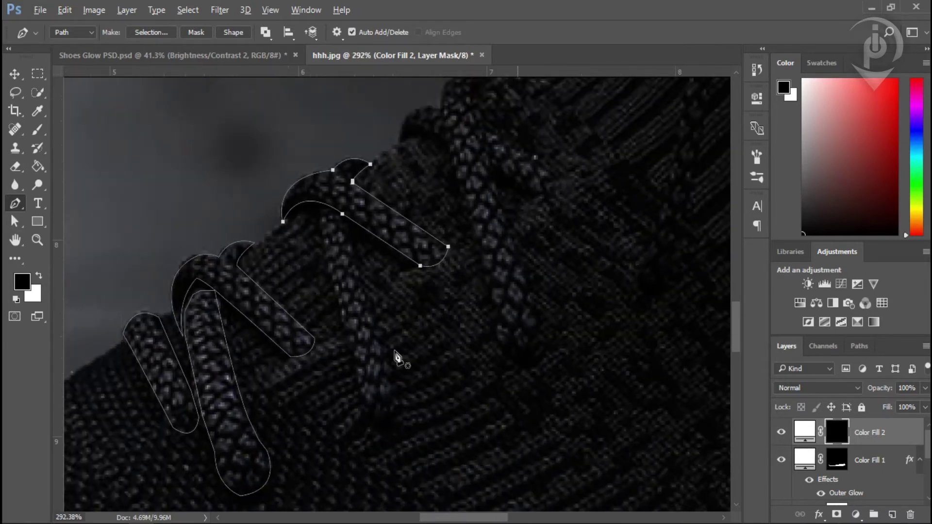
click(385, 337)
drag(346, 365, 296, 332)
key(ctrl+alt+z)
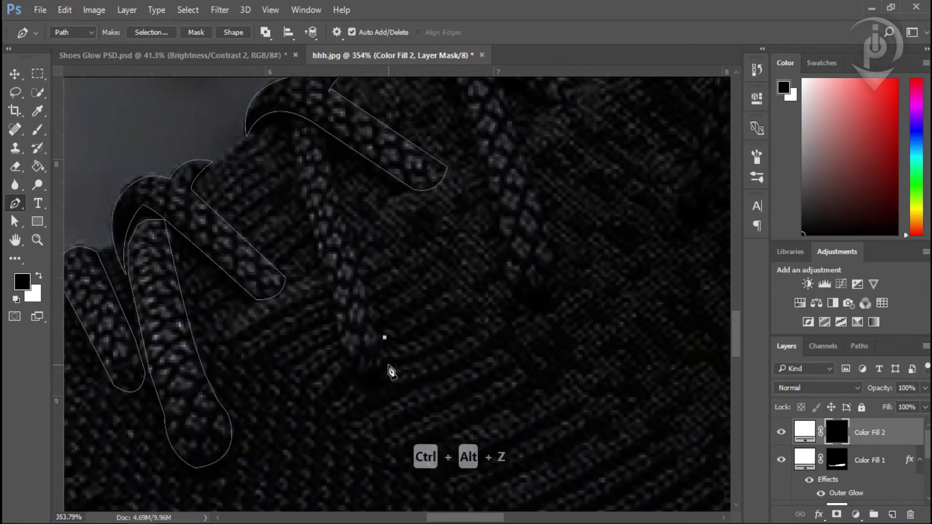
key(ctrl+alt+z)
Trace the long thin lace strand beneath the second loop, from its rounded lower end to the loop and back.
click(389, 363)
drag(350, 365, 322, 335)
alt+click(350, 365)
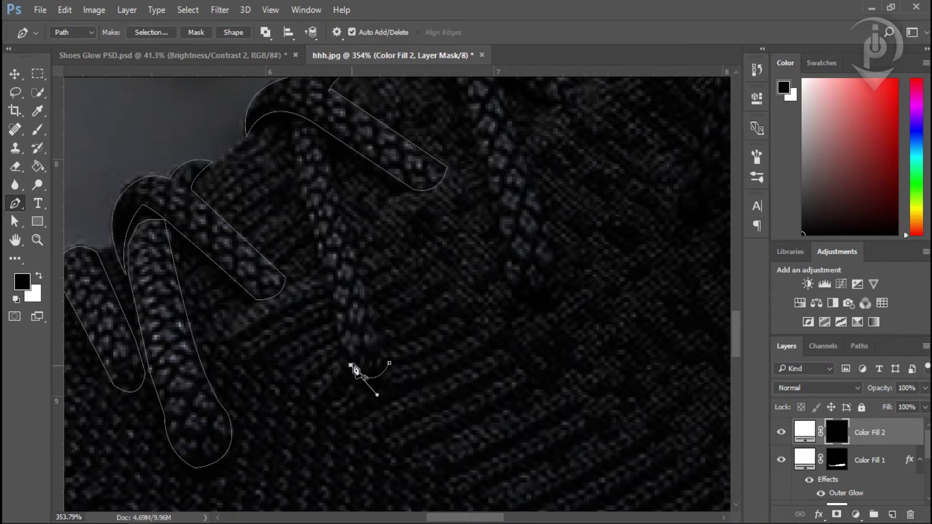
scroll(305, 191, up, 2)
click(274, 189)
key(ctrl+alt+z)
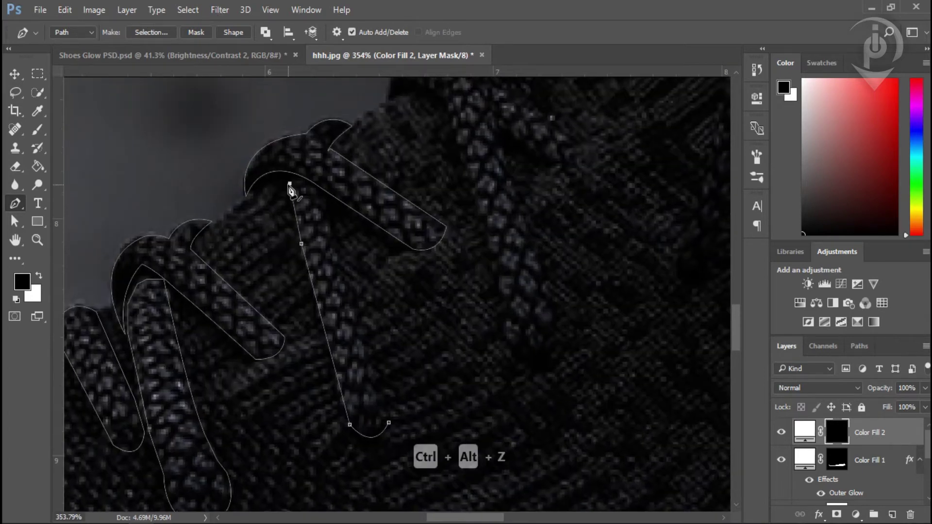
drag(321, 216, 320, 216)
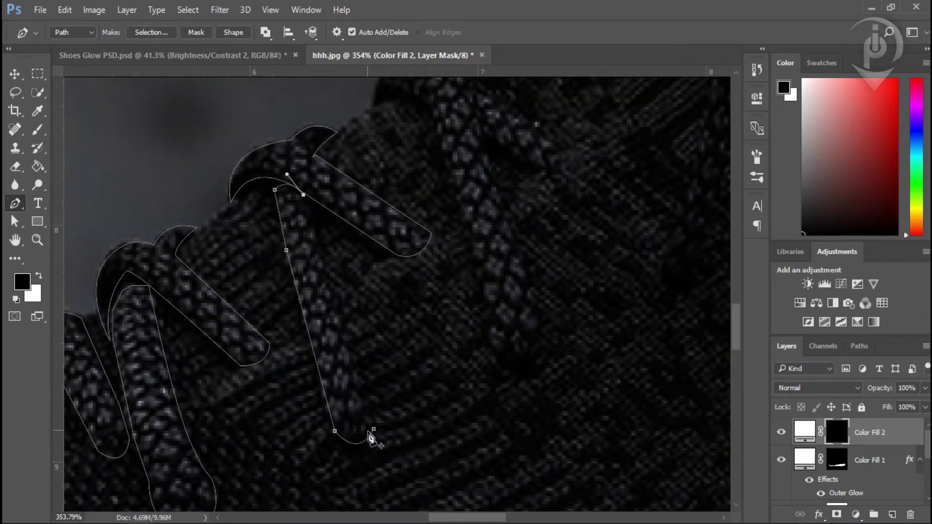
Start outlining the uppermost lace loop, following its top edge to the base of the pulled lace.
scroll(388, 289, down, 3)
scroll(359, 254, up, 3)
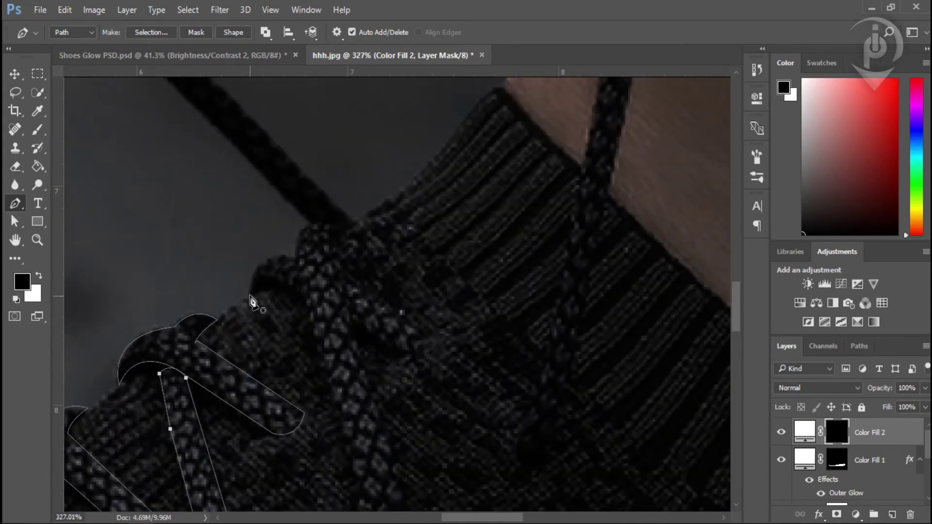
click(250, 297)
drag(293, 257, 344, 266)
scroll(301, 241, up, 2)
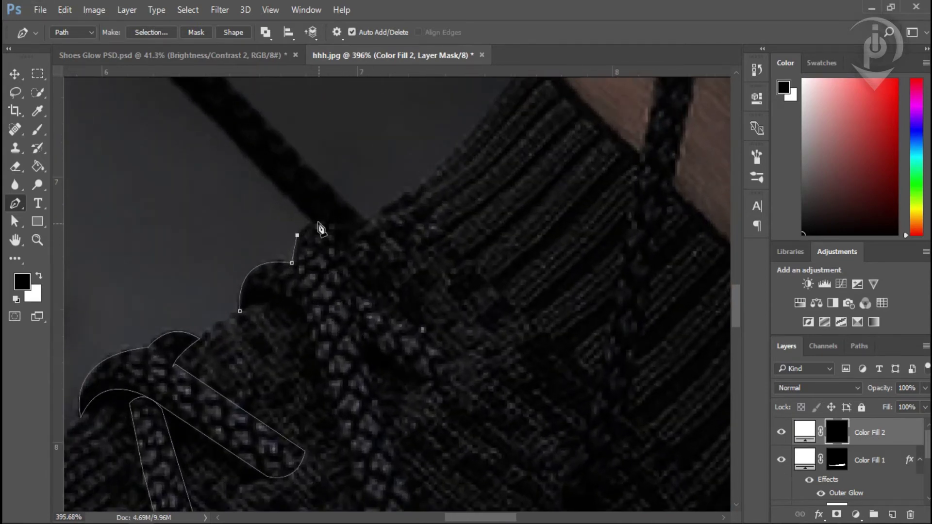
Extend the path along the outer edge of the pulled lace, from the shoe up and around the bend beside the fingertip.
scroll(322, 238, down, 8)
scroll(339, 228, up, 6)
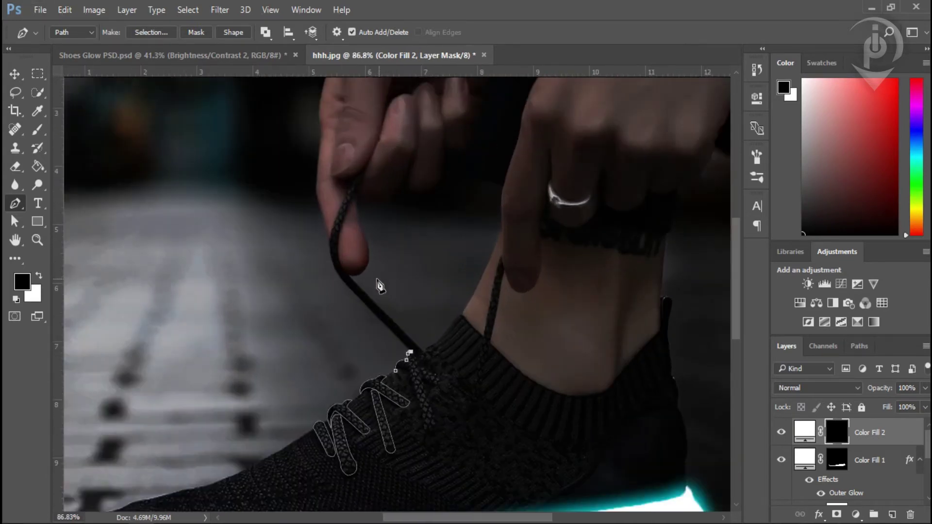
click(261, 225)
key(ctrl+alt+z)
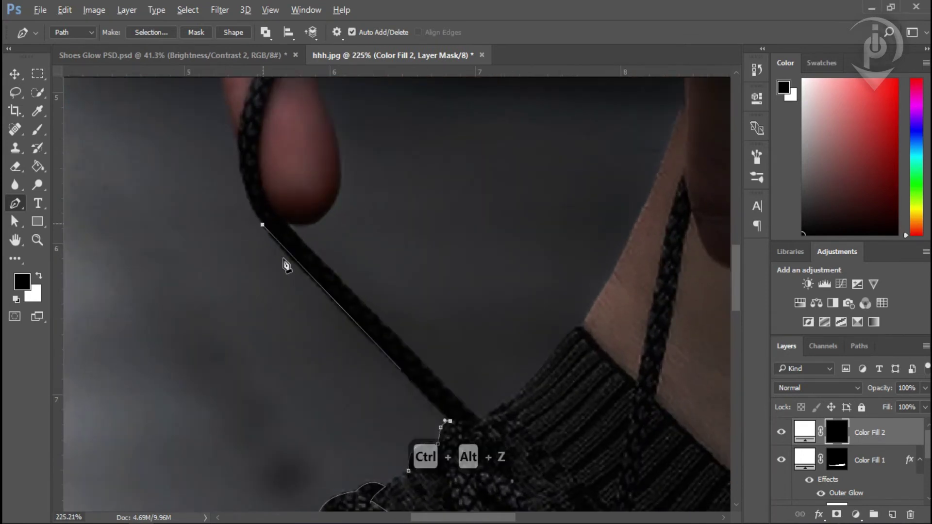
click(270, 235)
scroll(270, 235, up, 2)
drag(175, 223, 173, 135)
click(174, 222)
scroll(180, 219, down, 2)
scroll(187, 213, up, 2)
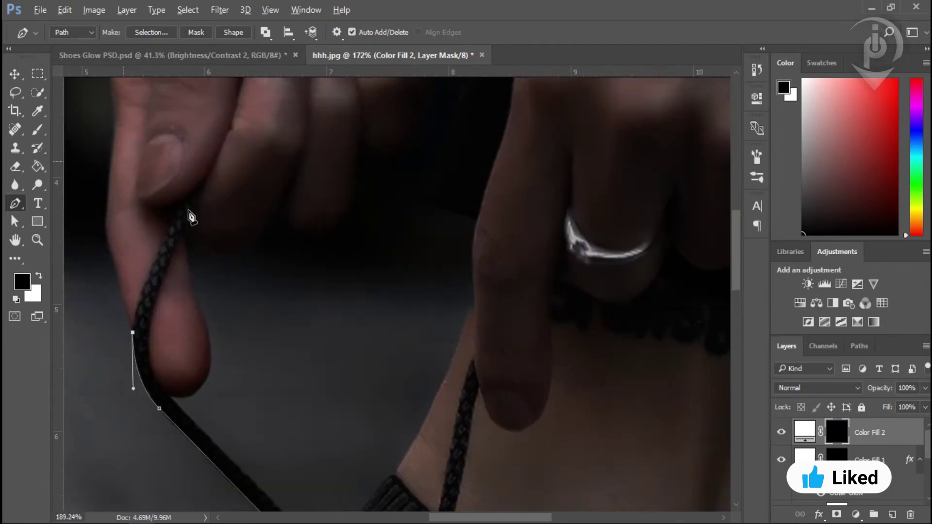
Carry the lace outline up to the point where the fingers pinch it, and return down its inner edge beside the fingertip.
scroll(187, 209, up, 1)
drag(185, 195, 247, 102)
click(190, 191)
key(ctrl+alt+z)
alt+click(185, 196)
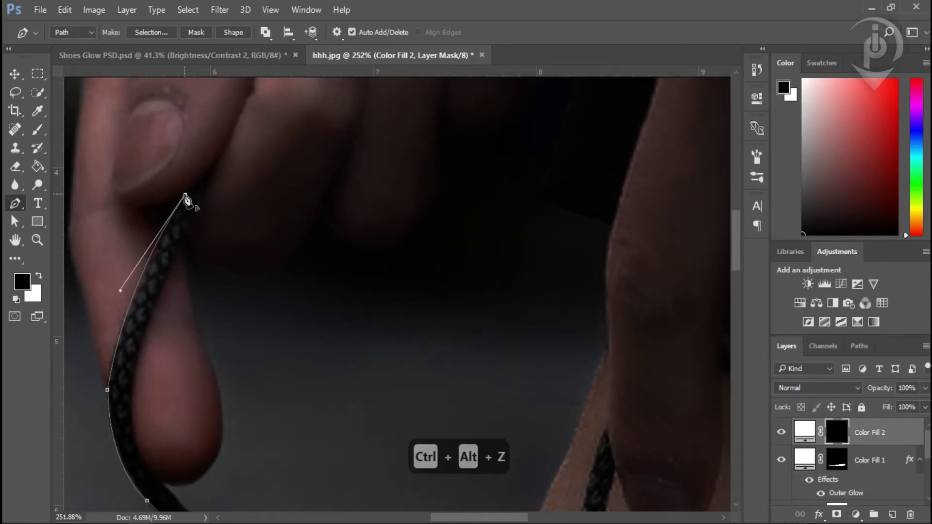
click(220, 161)
drag(185, 253, 142, 368)
scroll(169, 257, down, 2)
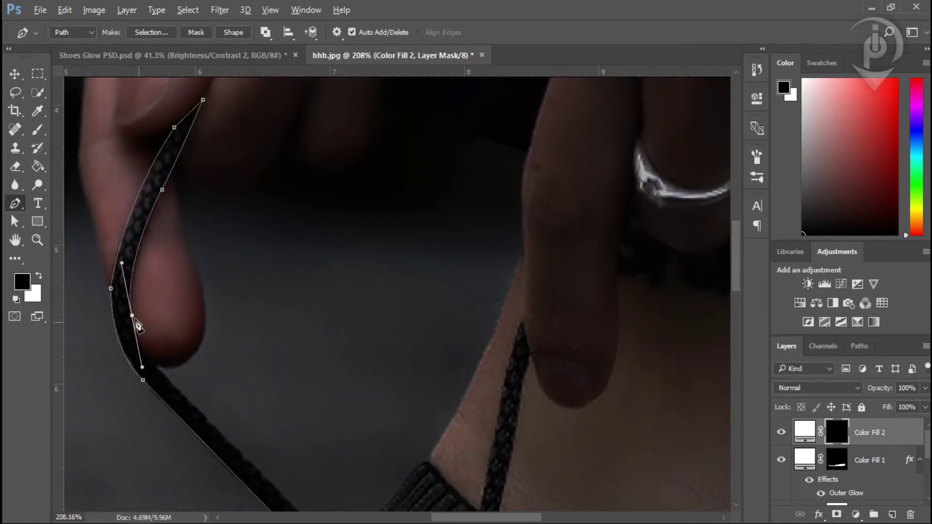
alt+click(132, 315)
Extend the path down the inner edge of the pulled lace and around its bend below the fingertip, ending in a corner point.
scroll(138, 322, down, 2)
drag(201, 429, 166, 343)
scroll(169, 338, up, 2)
drag(212, 370, 279, 418)
key(ctrl+alt+z)
scroll(170, 304, up, 1)
drag(116, 288, 270, 359)
scroll(172, 309, up, 2)
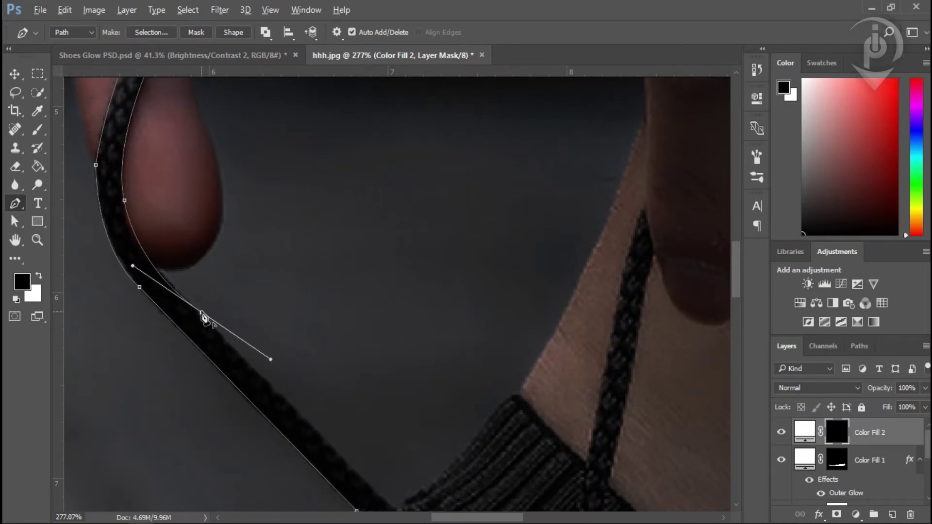
alt+click(202, 314)
Continue the path down the straight inner edge of the pulled lace to its base at the shoe collar.
scroll(226, 340, down, 2)
scroll(173, 307, up, 3)
drag(150, 276, 150, 275)
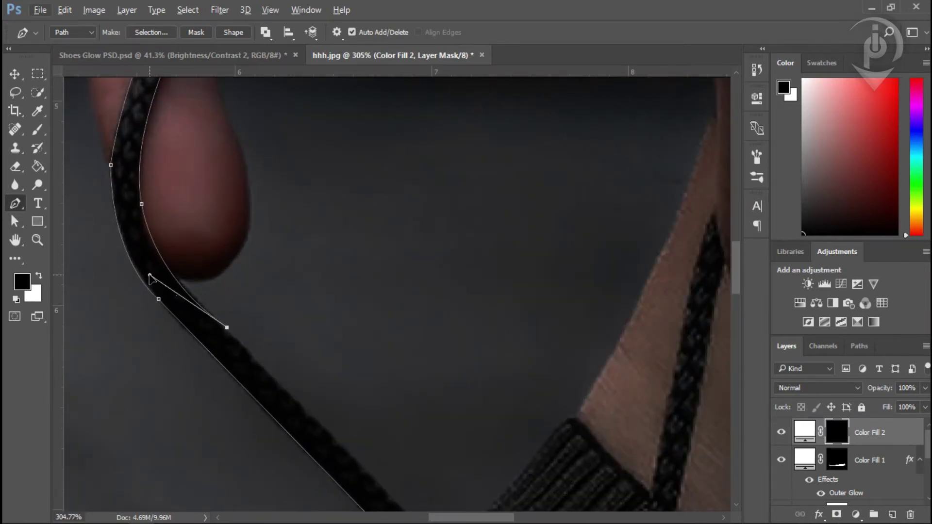
scroll(354, 381, down, 2)
key(ctrl+alt+z)
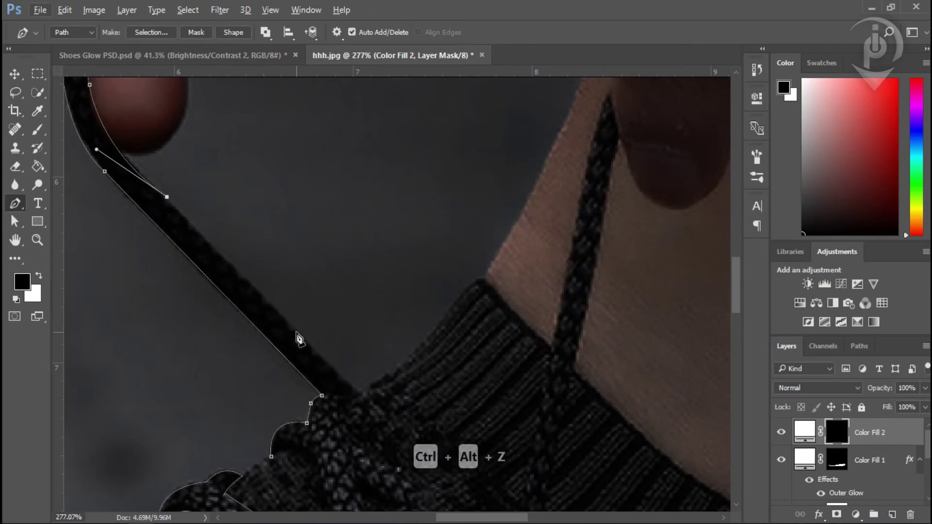
click(297, 333)
scroll(362, 401, down, 2)
scroll(236, 220, up, 3)
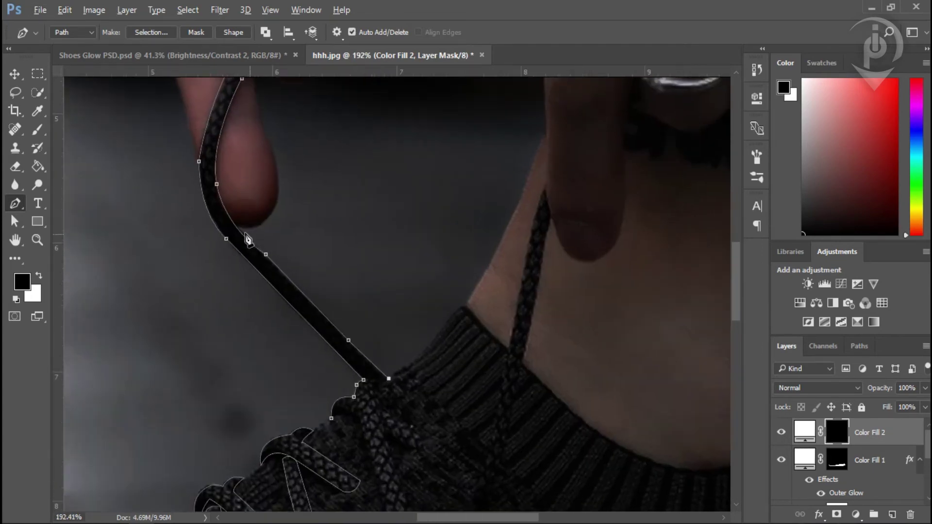
click(231, 219)
scroll(244, 233, down, 2)
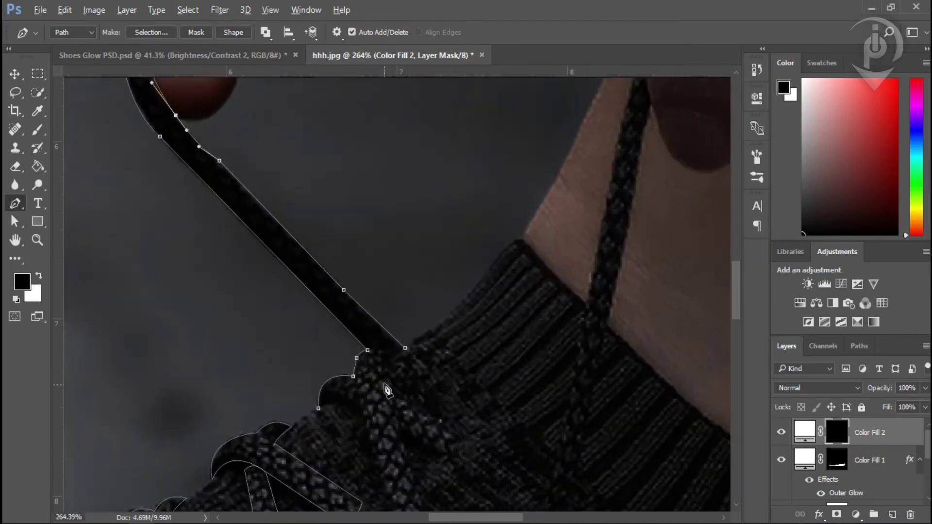
scroll(364, 343, up, 1)
key(ctrl+z)
Carry the outline from the pulled lace's base along the upper edge of the short strand and around its rounded end.
scroll(402, 359, down, 1)
mouse_move(389, 353)
mouse_down()
mouse_move(389, 372)
mouse_move(360, 336)
mouse_up()
alt+click(389, 354)
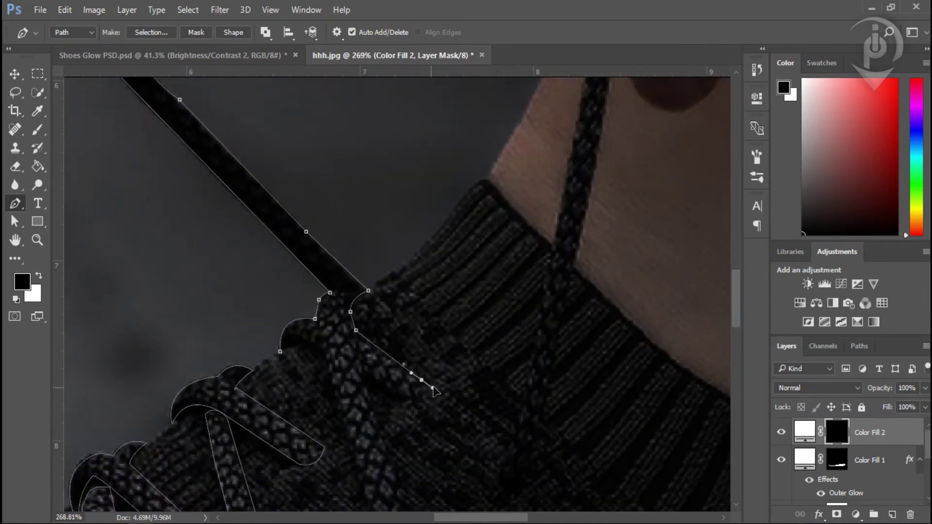
drag(432, 389, 403, 399)
scroll(420, 407, down, 2)
scroll(422, 400, up, 2)
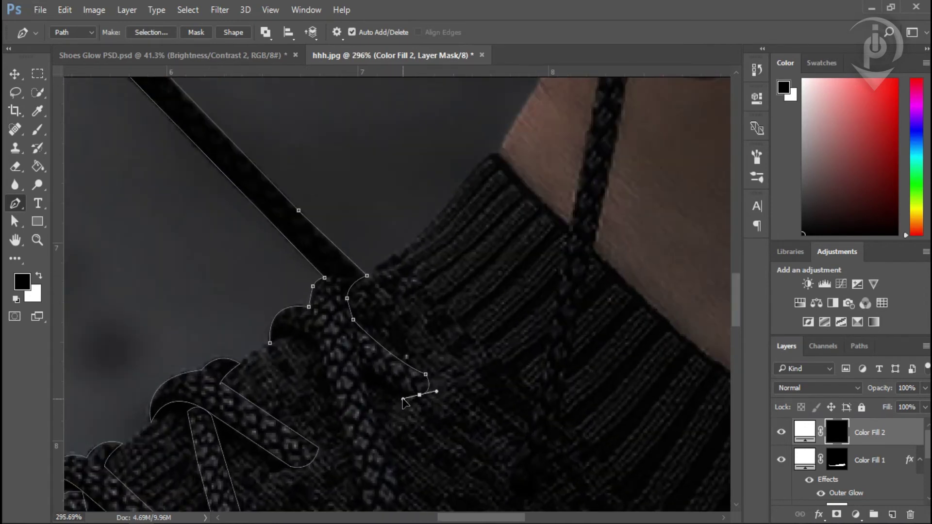
Trace back along the short strand's lower edge, down the adjoining long strand and around its rounded lower end.
click(365, 369)
scroll(368, 375, down, 1)
scroll(349, 358, up, 1)
drag(345, 348, 281, 372)
key(ctrl+alt+z)
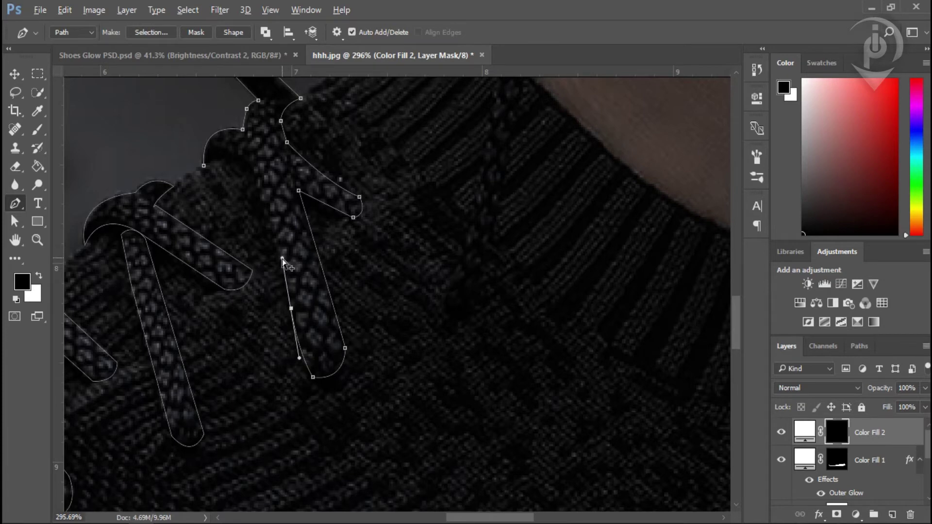
scroll(305, 346, up, 1)
scroll(308, 340, down, 2)
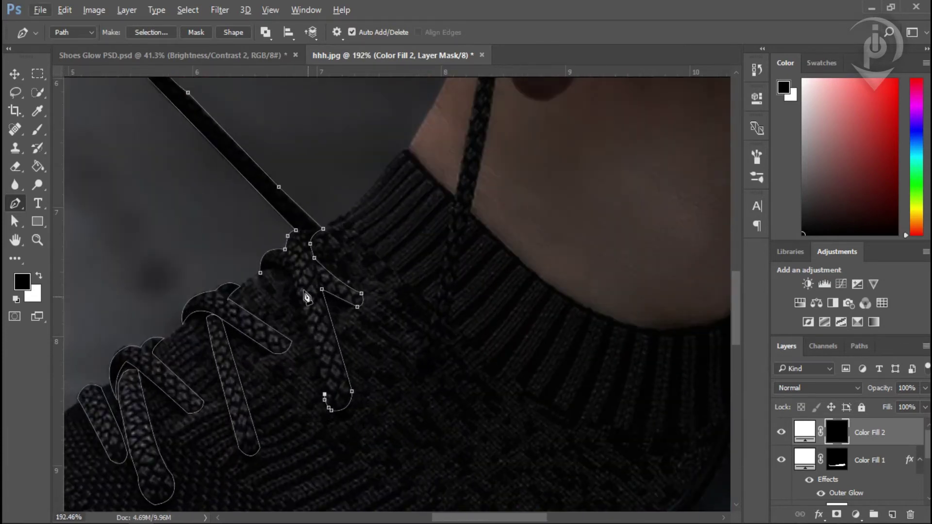
Bring the outline up the long strand's remaining edge, under the uppermost loop, and close the path at its starting point.
click(309, 298)
scroll(303, 300, up, 2)
scroll(301, 299, up, 1)
drag(260, 286, 225, 323)
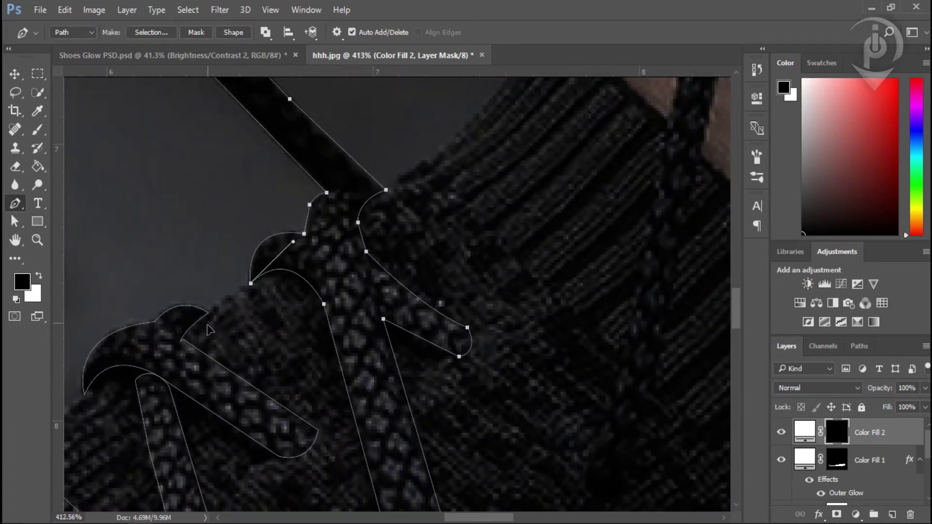
scroll(199, 333, down, 6)
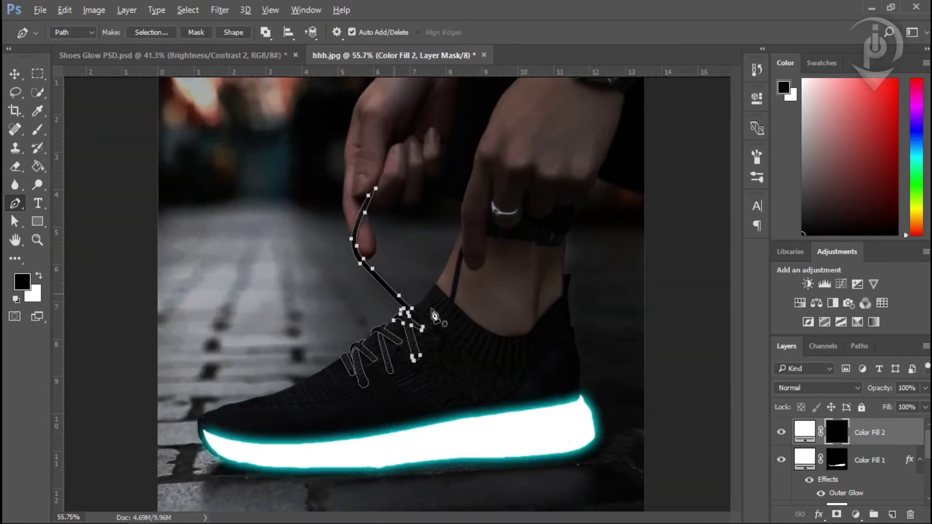
Start a new path at the lower end of the rear lace, following its front edge up past the shoe collar.
scroll(461, 328, up, 3)
scroll(343, 370, up, 1)
scroll(312, 412, down, 2)
scroll(308, 427, up, 3)
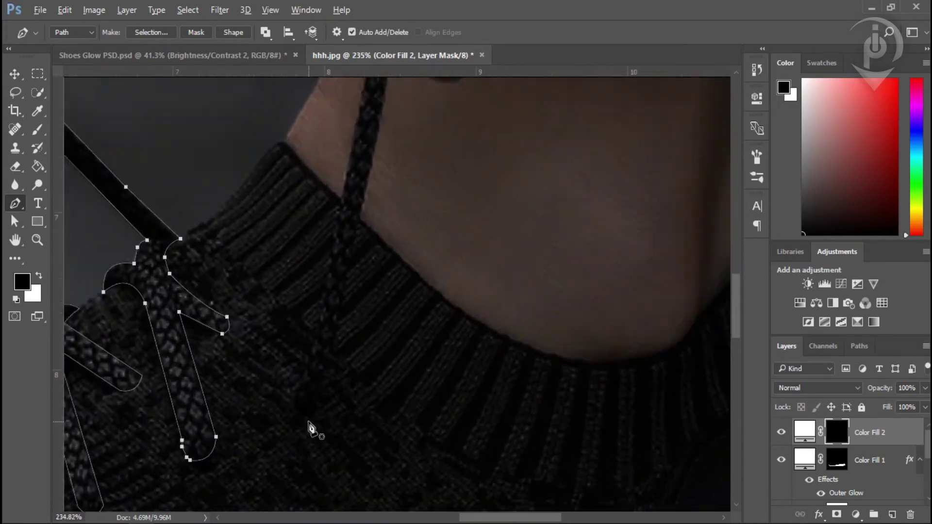
click(285, 439)
click(346, 189)
drag(345, 192, 258, 373)
scroll(304, 234, up, 1)
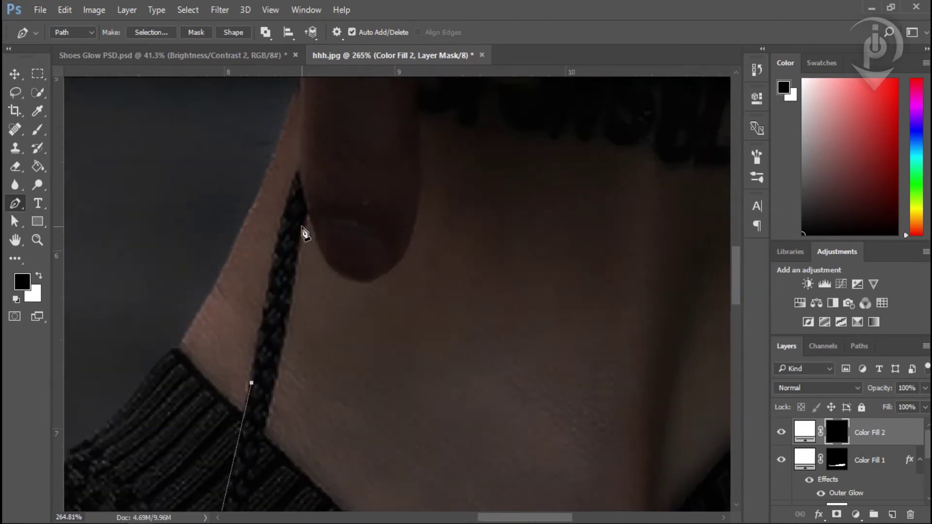
click(281, 221)
drag(313, 240, 315, 259)
key(ctrl+alt+z)
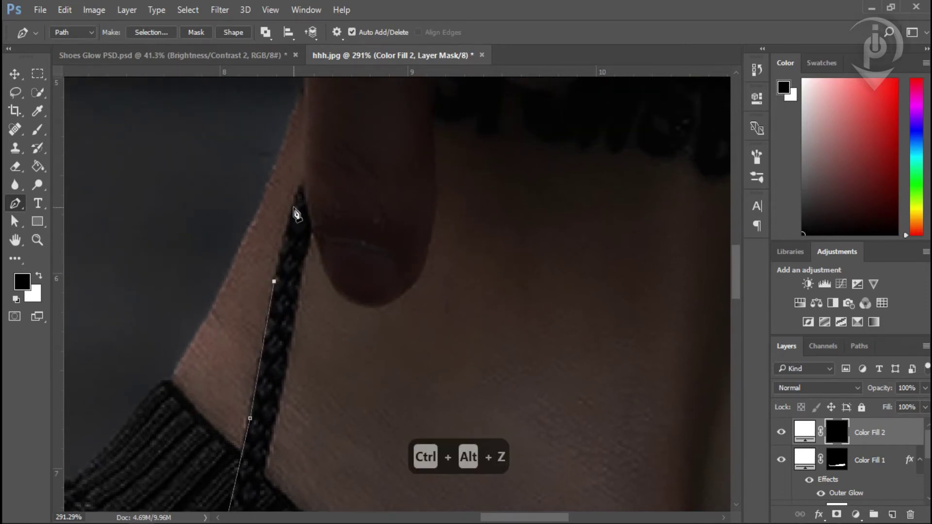
click(294, 206)
scroll(294, 250, up, 1)
scroll(304, 287, down, 2)
scroll(300, 235, up, 3)
click(313, 196)
key(ctrl+alt+z)
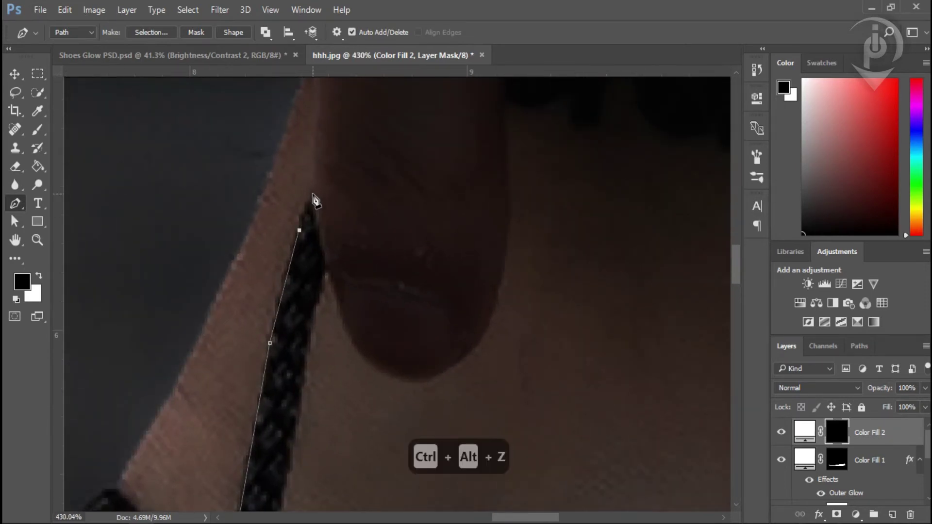
key(ctrl+alt+z)
key(ctrl+alt+z)
scroll(329, 260, down, 4)
key(ctrl+alt+z)
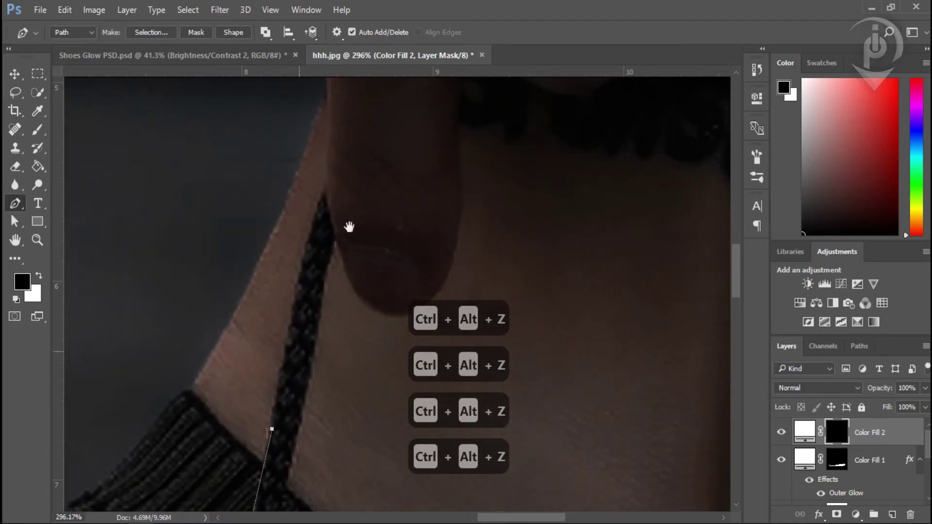
Curve the path up the rear lace's front edge to its tip, make a corner there, and continue down beside the fingertip.
scroll(340, 197, up, 2)
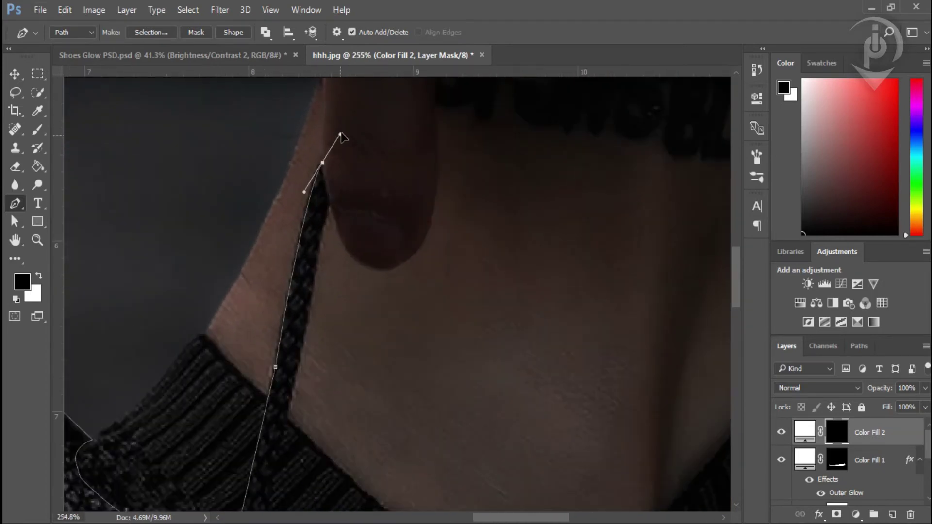
drag(340, 134, 348, 129)
alt+click(322, 163)
scroll(322, 187, up, 1)
scroll(300, 308, down, 3)
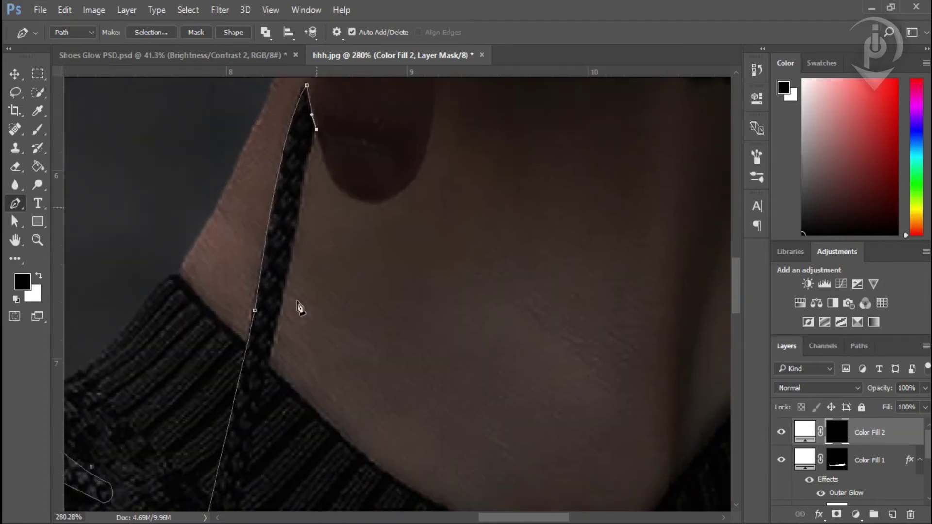
scroll(274, 381, up, 3)
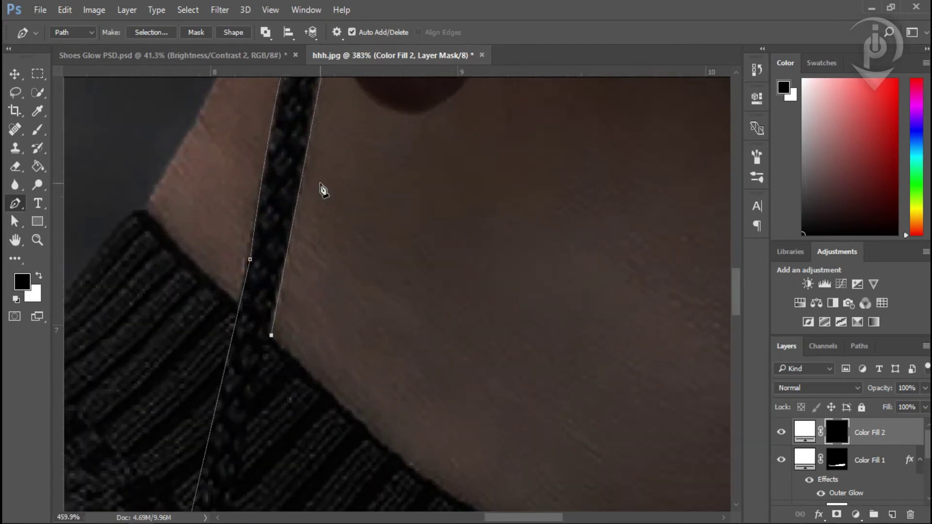
key(ctrl+alt+z)
scroll(289, 363, down, 2)
drag(271, 336, 270, 344)
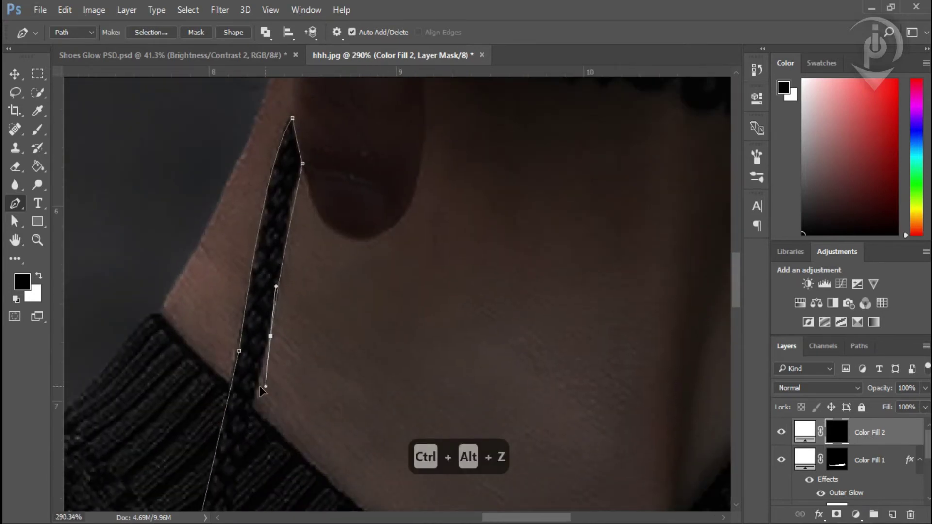
alt+click(270, 336)
scroll(316, 267, down, 2)
key(ctrl+alt+z)
key(ctrl+alt+z)
key(ctrl+alt+z)
scroll(309, 160, up, 3)
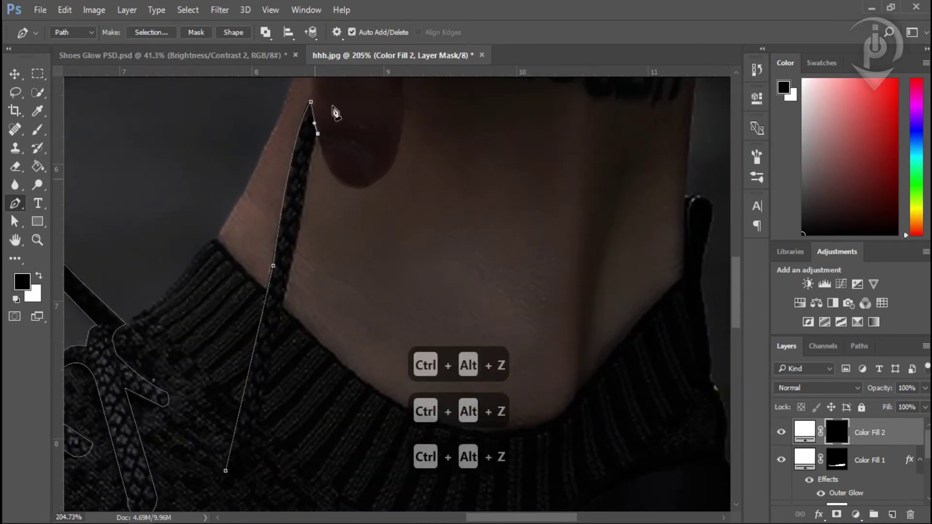
scroll(309, 156, down, 2)
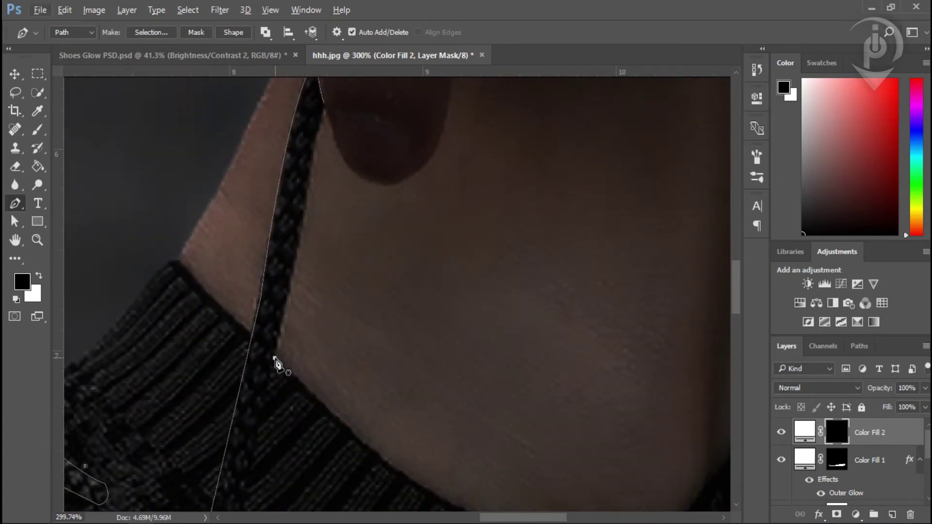
key(ctrl+z)
key(ctrl+z)
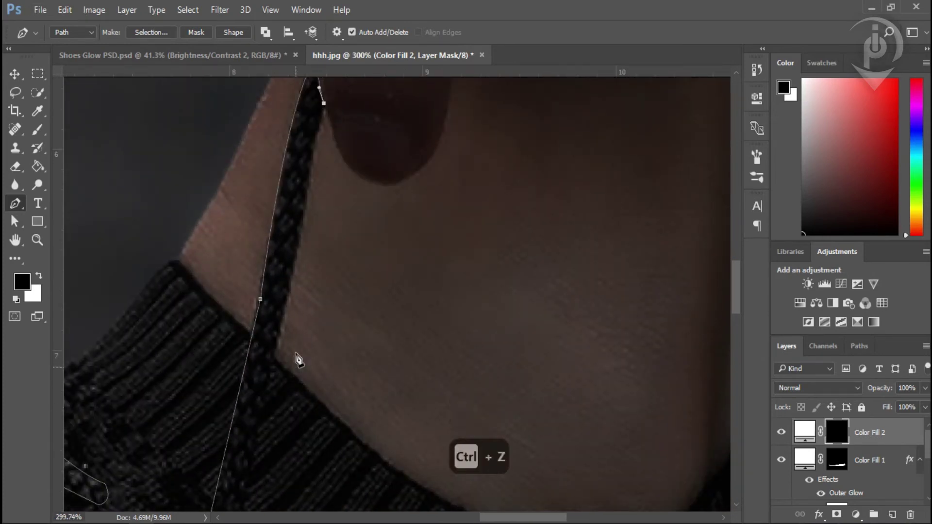
click(284, 367)
key(ctrl+alt+z)
Trace the rear lace's back edge down across the collar to its lower end and close the path.
click(275, 358)
scroll(287, 354, down, 3)
click(247, 413)
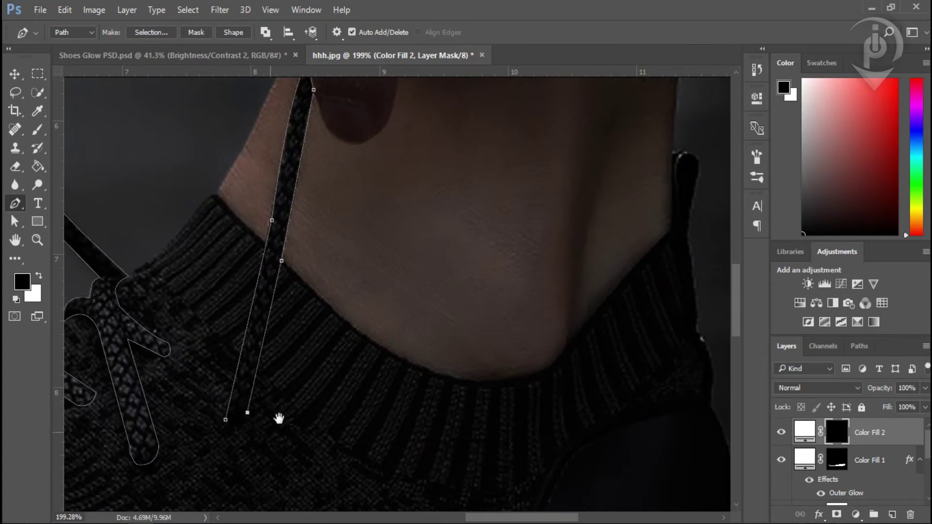
scroll(250, 405, up, 2)
drag(230, 363, 223, 372)
scroll(340, 349, down, 5)
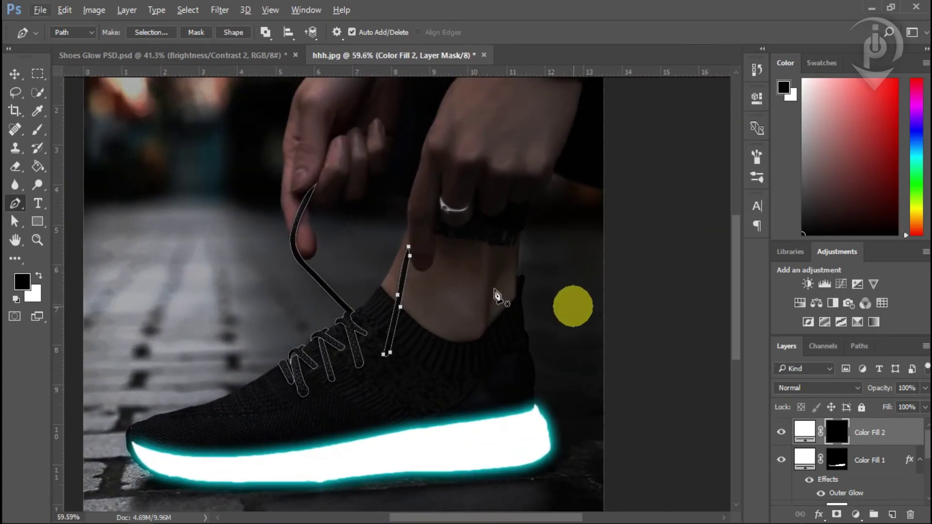
Convert the lace paths to a selection, fill it with white on the Color Fill 2 layer mask, and deselect.
scroll(449, 340, down, 2)
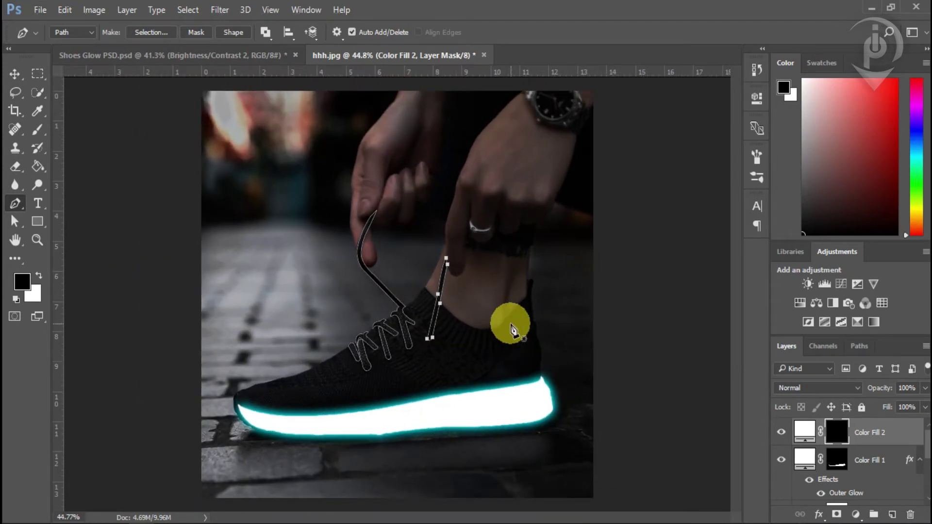
key(ctrl+Return)
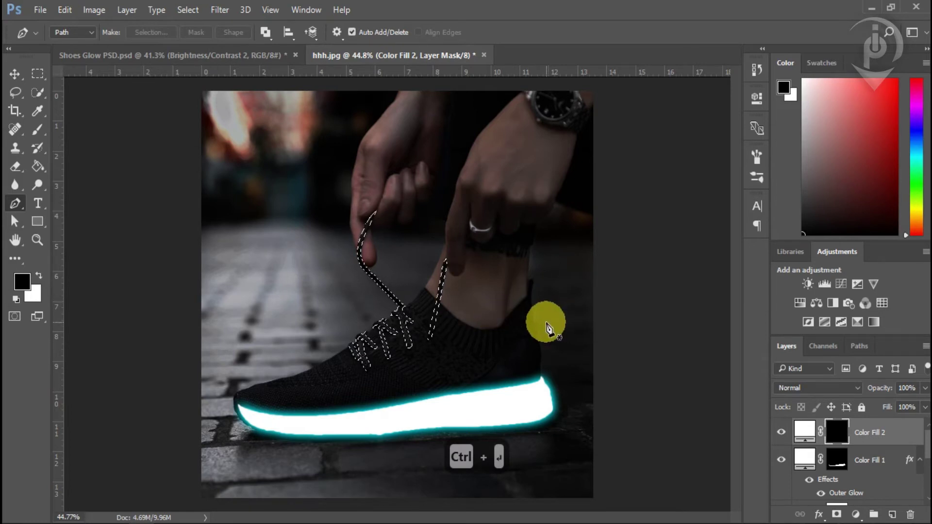
click(24, 76)
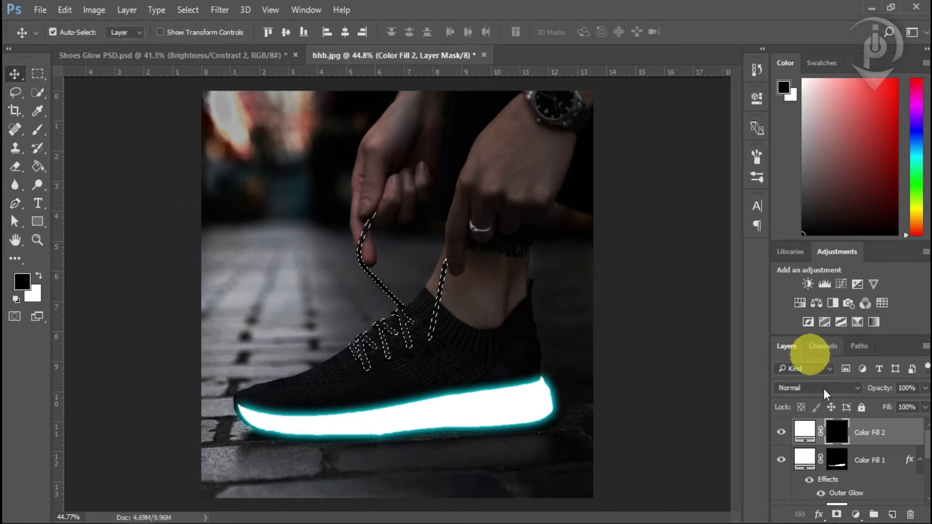
click(839, 432)
key(ctrl+BackSpace)
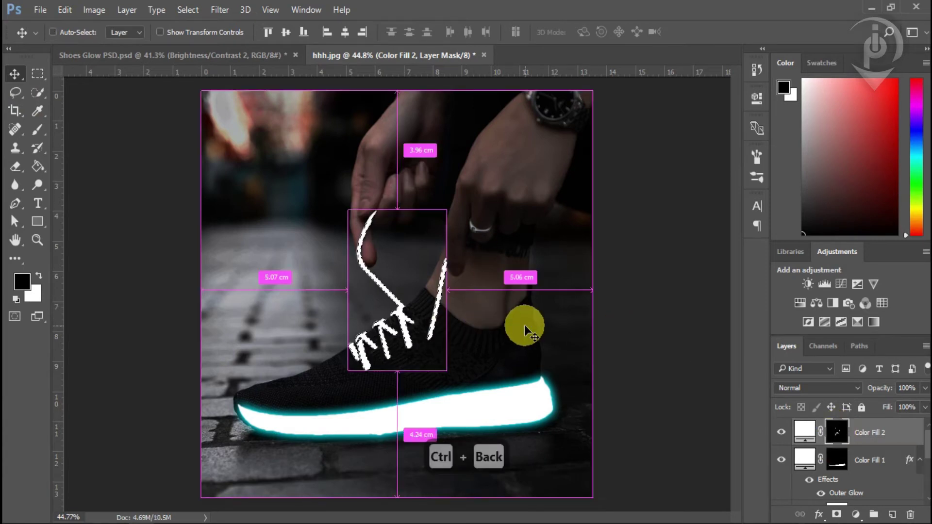
key(ctrl+d)
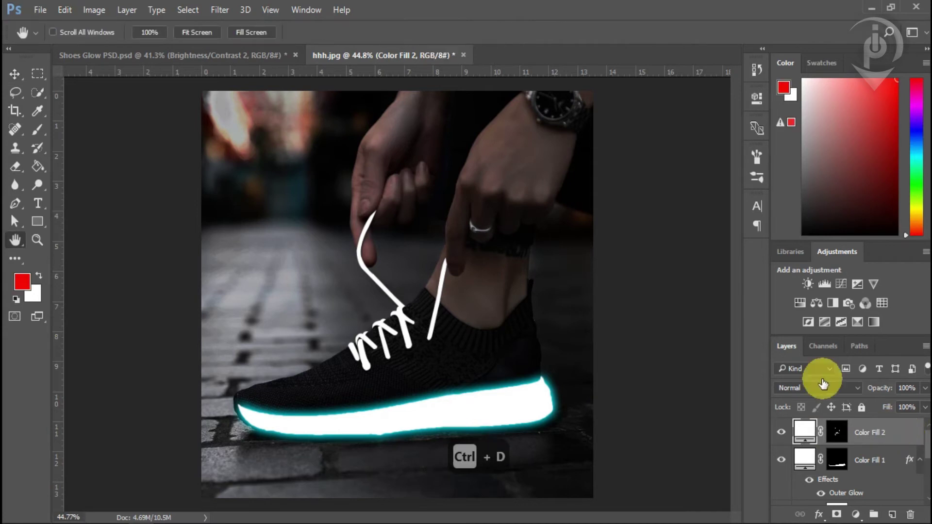
Add an Outer Glow layer style to the Color Fill 2 layer.
double_click(906, 437)
drag(596, 18, 707, 118)
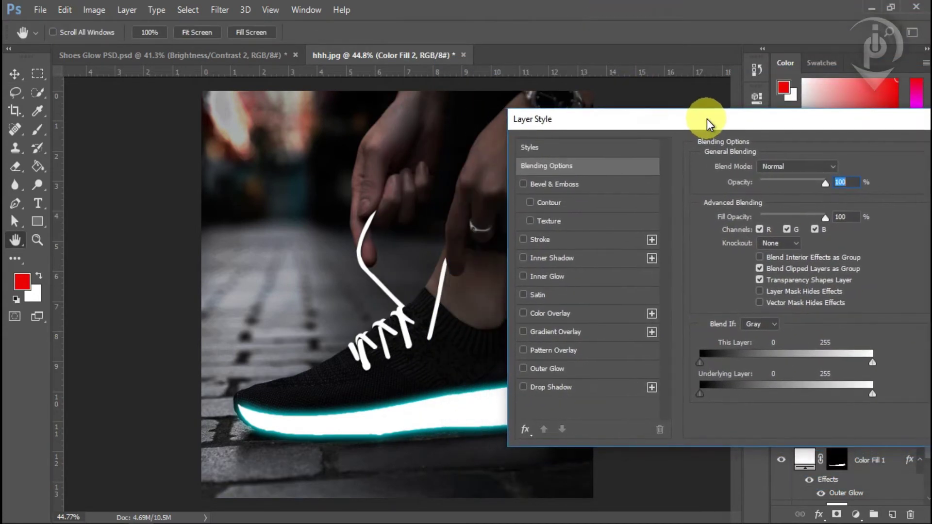
click(555, 368)
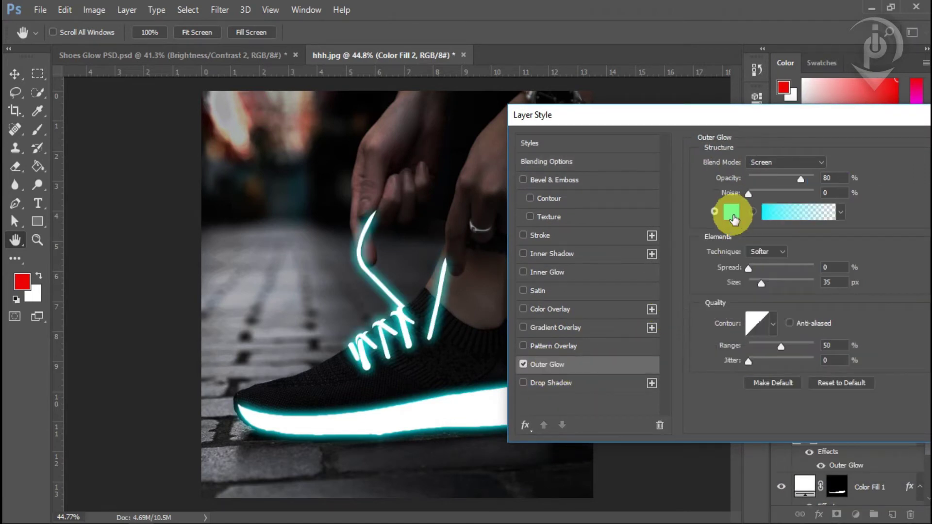
Set the laces' Outer Glow color to pure red, ff0000.
click(732, 213)
drag(729, 221, 722, 380)
click(704, 205)
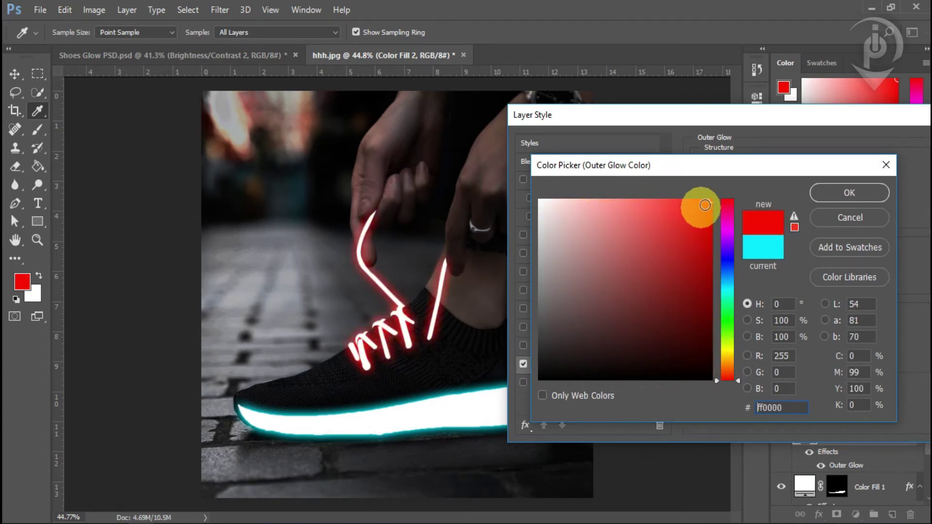
drag(715, 183, 768, 185)
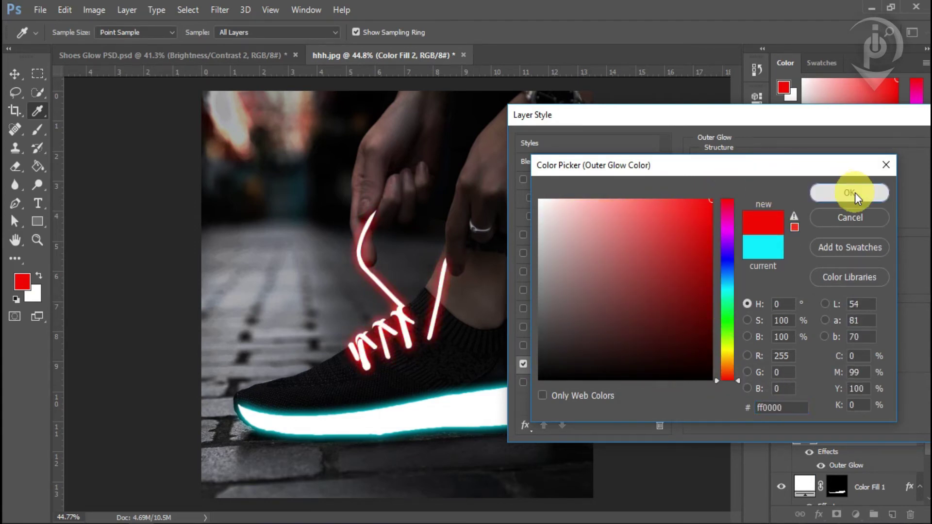
click(849, 193)
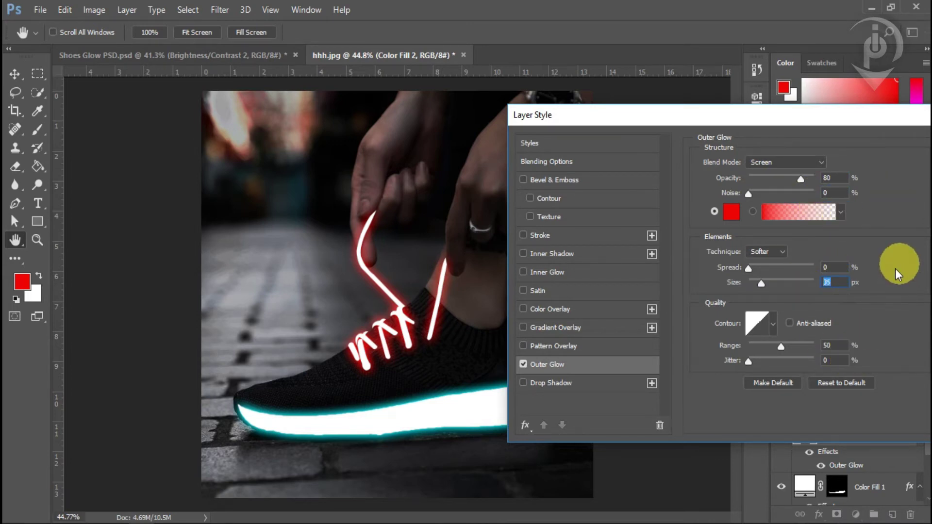
Apply the red Outer Glow to the laces with 0% spread and a size of 35 px.
click(835, 267)
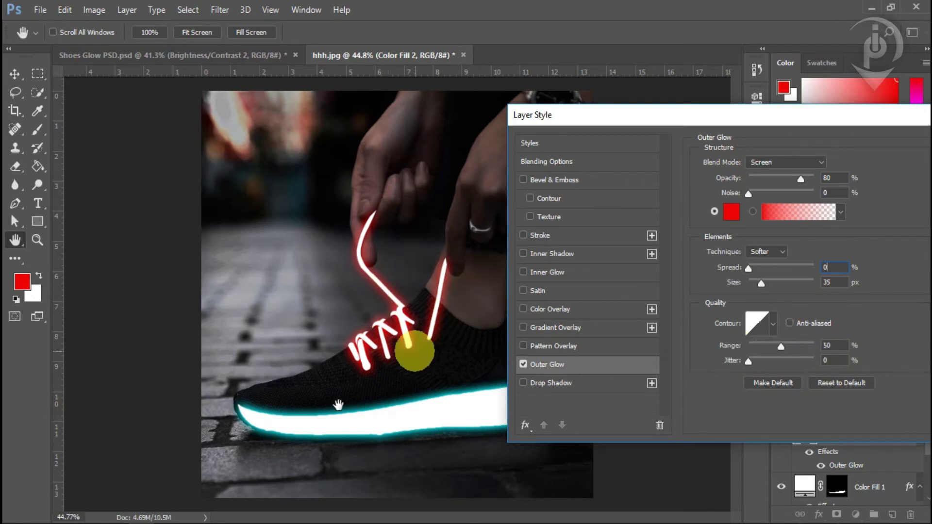
drag(671, 121, 522, 105)
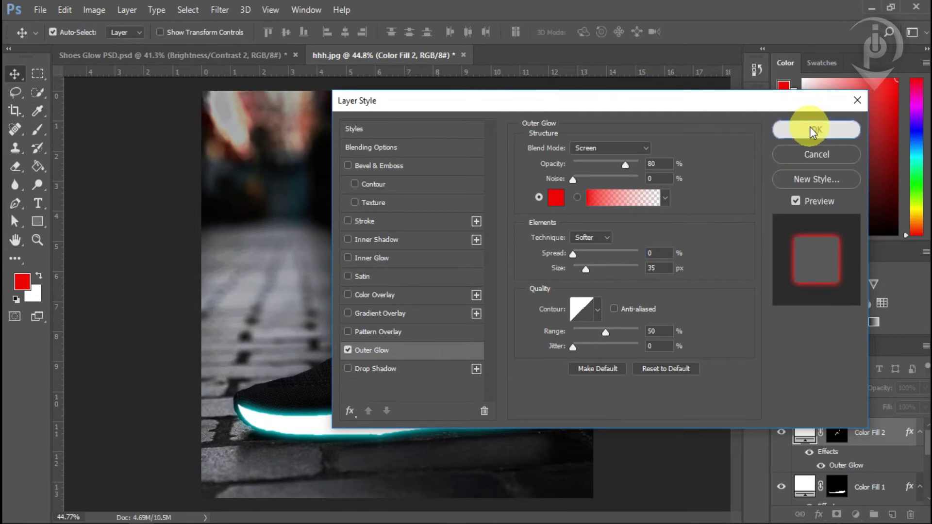
click(809, 129)
Compare the photo with the glowing laces layer, Color Fill 2, hidden and shown.
scroll(485, 268, down, 1)
scroll(482, 315, up, 2)
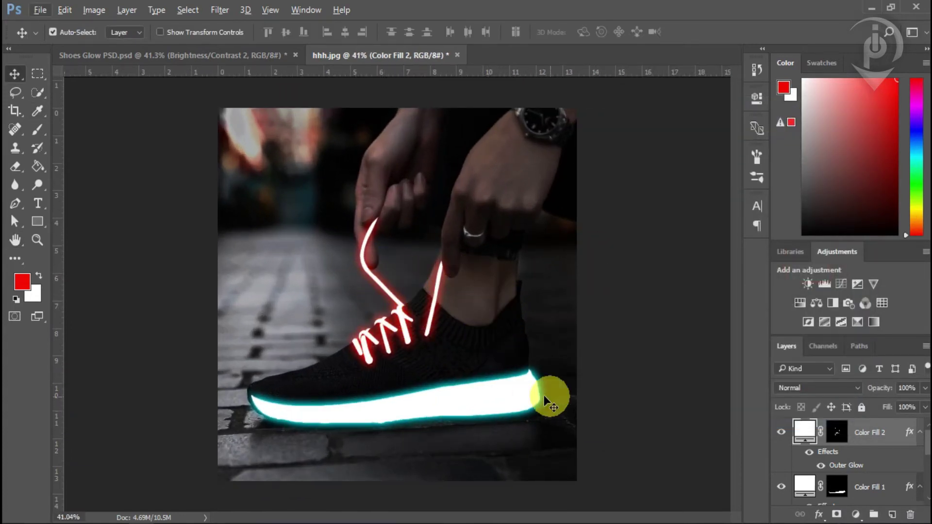
scroll(466, 299, up, 3)
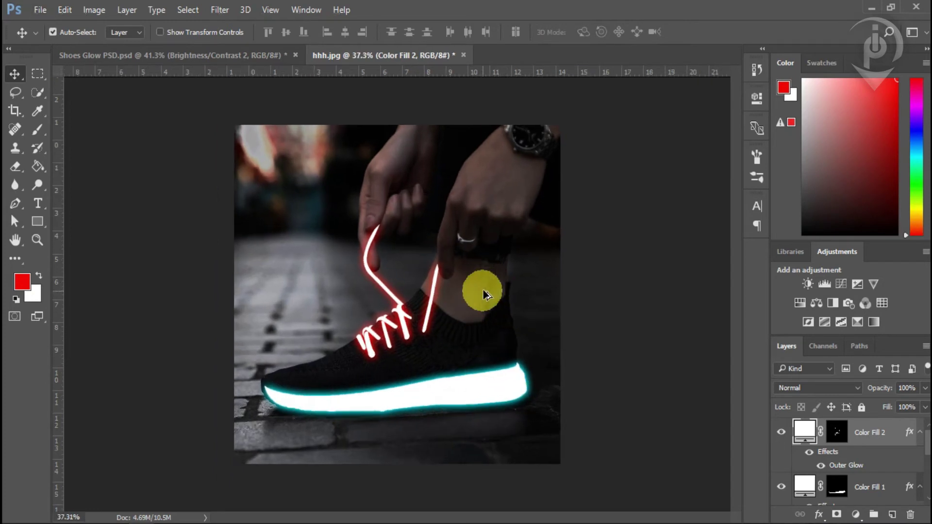
scroll(486, 295, down, 1)
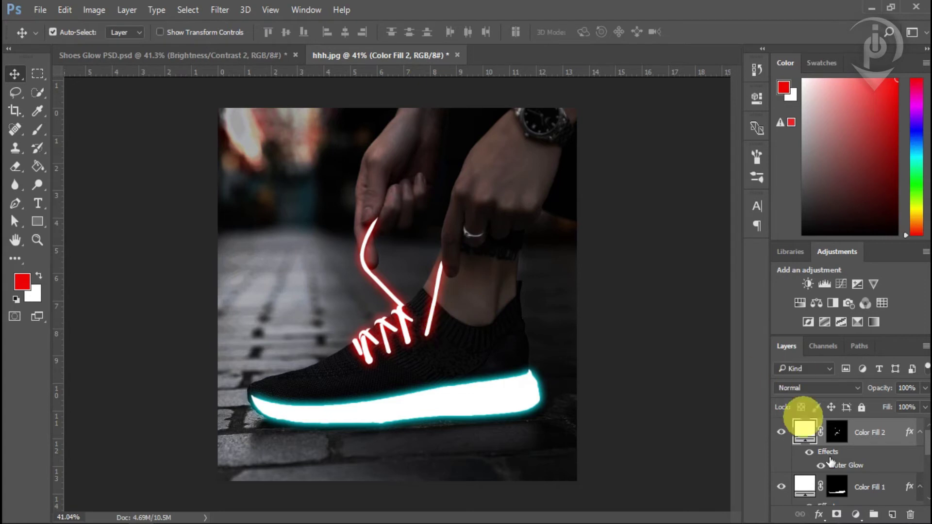
click(782, 434)
click(783, 433)
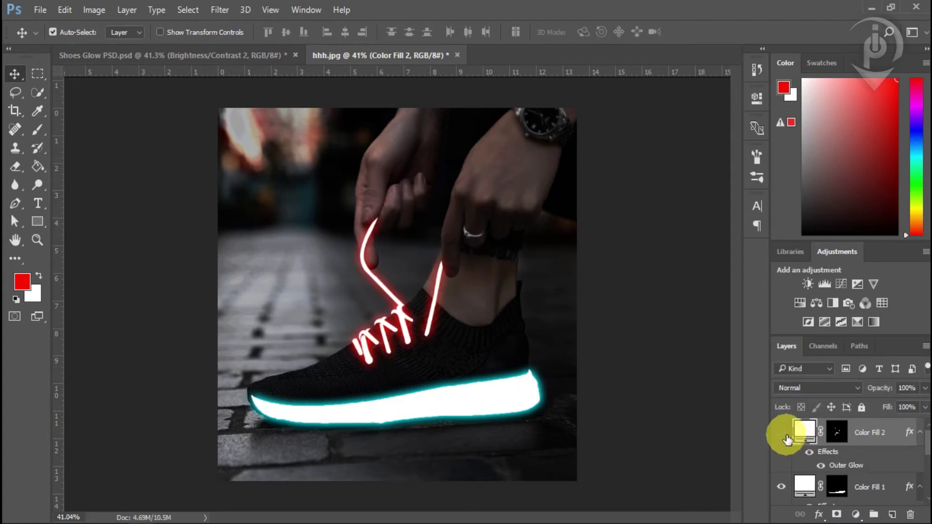
click(783, 433)
click(782, 434)
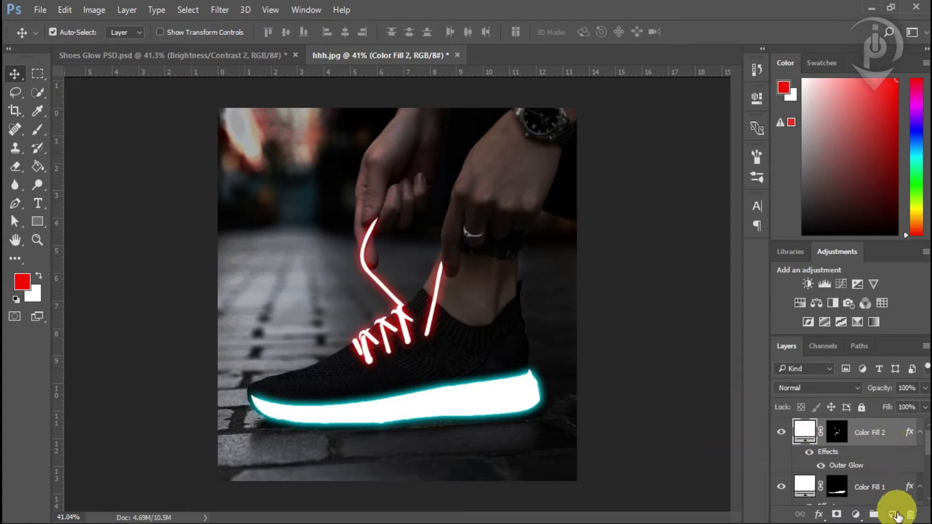
Add a new empty layer above Color Fill 2 and activate the Brush tool.
click(893, 516)
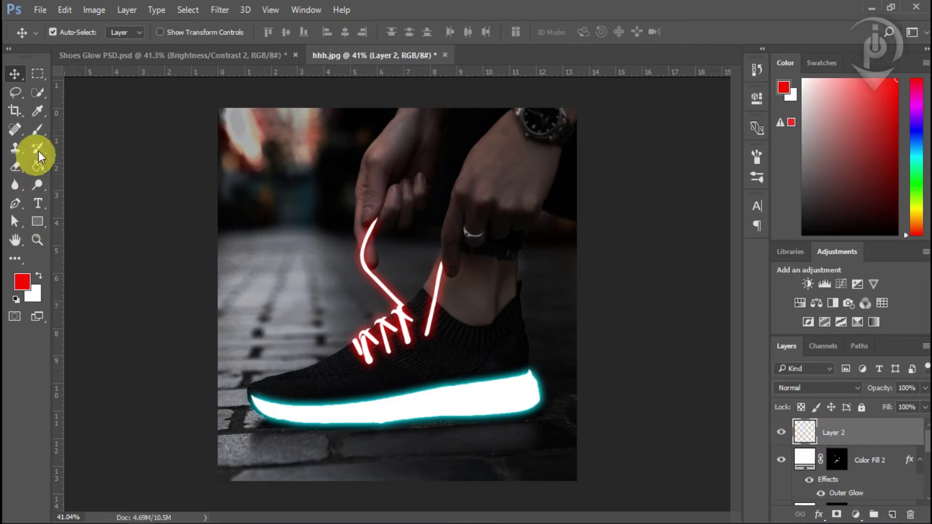
click(39, 131)
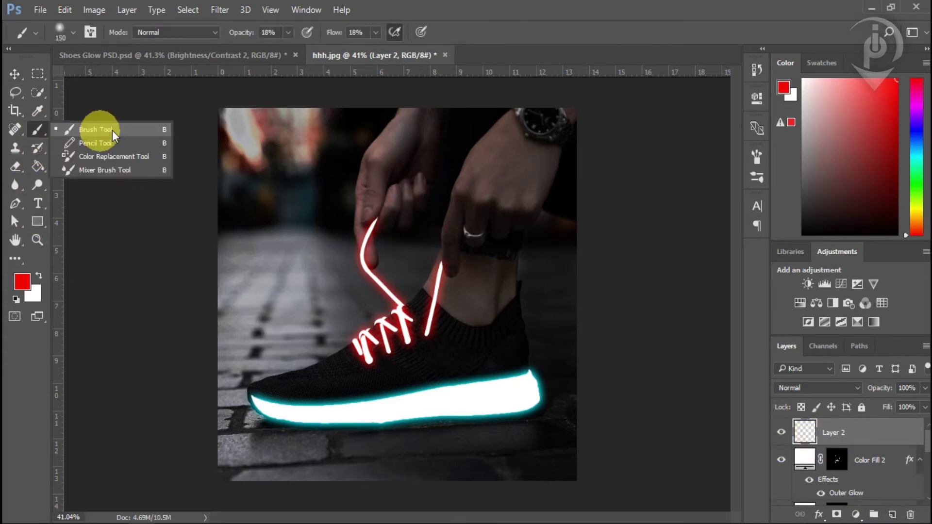
click(112, 129)
scroll(340, 406, up, 3)
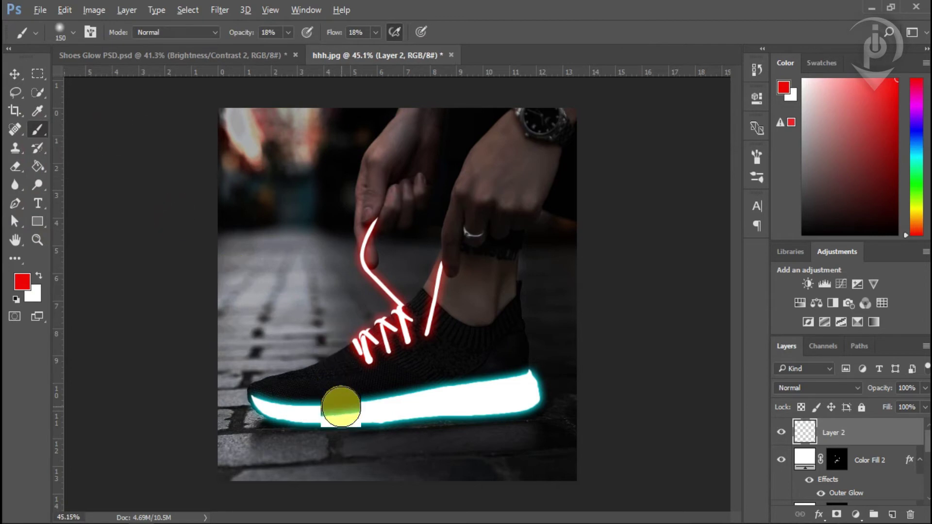
scroll(346, 402, down, 3)
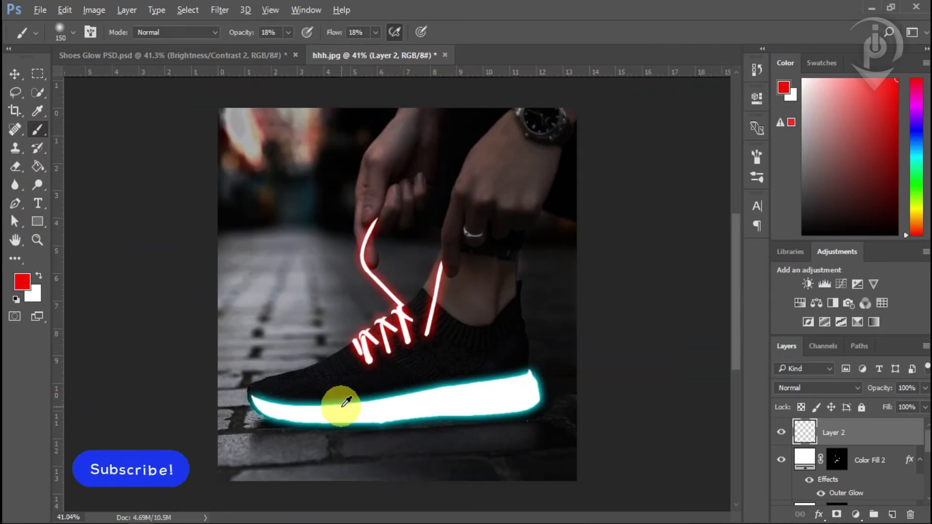
Set the foreground color to bright cyan, 00f6ff, for the Brush tool.
click(28, 284)
drag(732, 235, 730, 289)
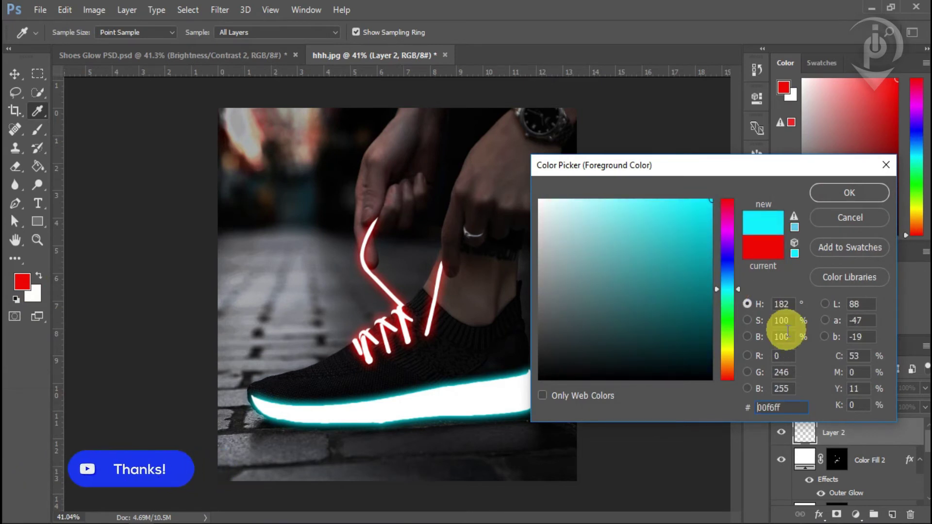
click(855, 193)
key(b)
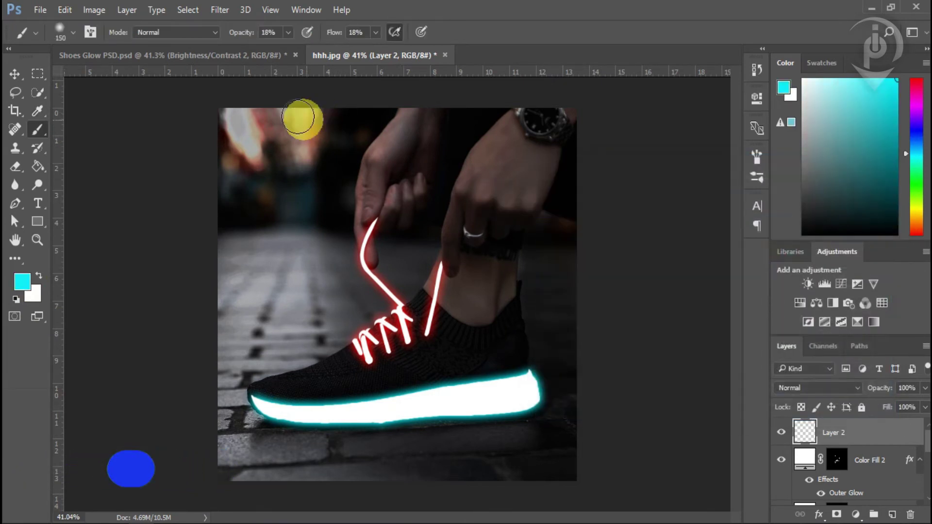
Review the soft round brush's size, hardness, opacity and flow settings.
right_click(315, 189)
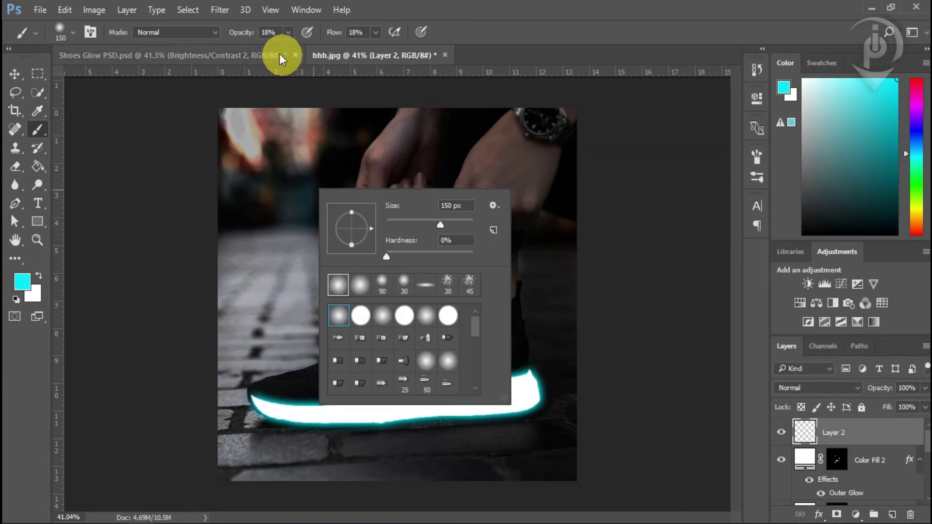
click(289, 32)
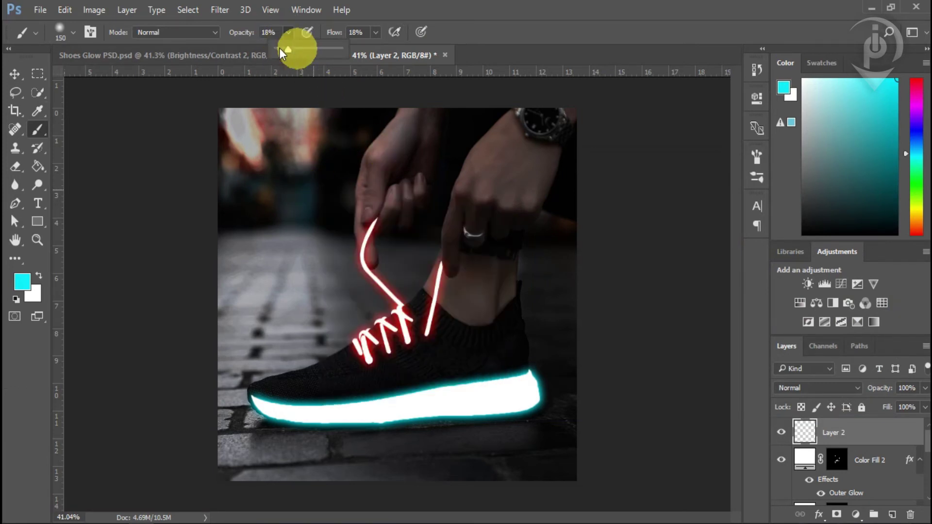
click(376, 32)
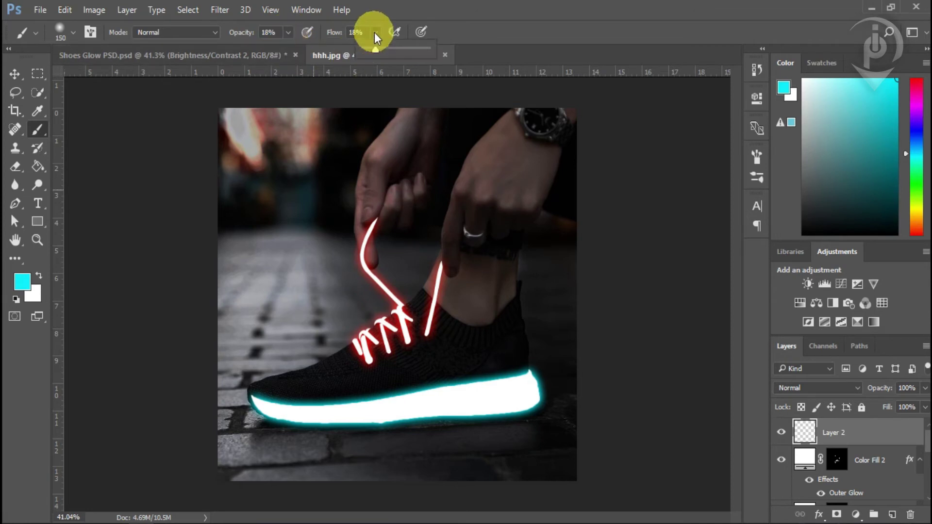
click(374, 31)
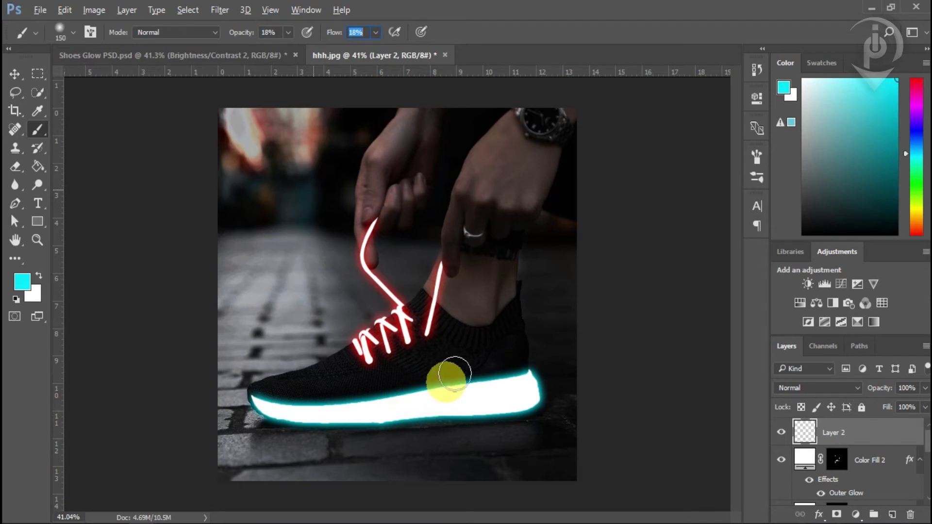
Undo the test painting and brush a faint cyan glow onto the paving beneath the sole on Layer 2.
key(ctrl+alt+z)
scroll(470, 396, up, 2)
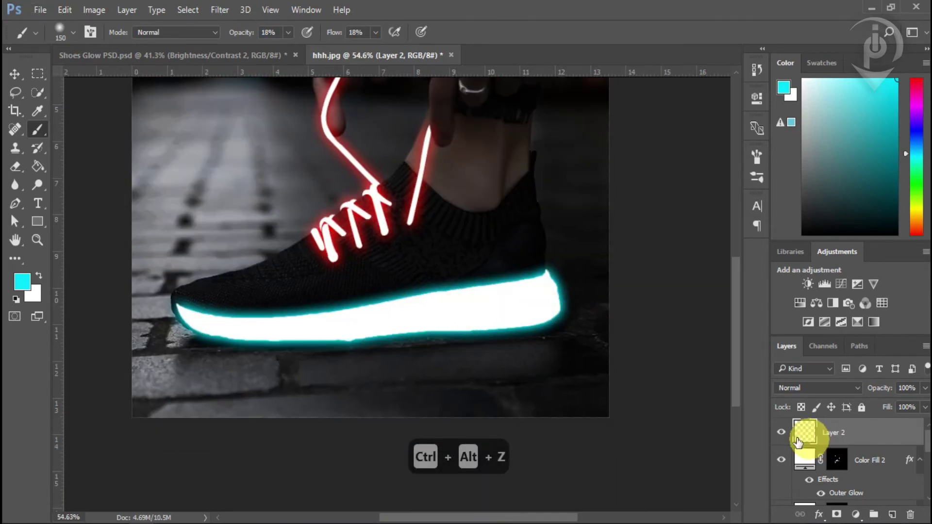
click(781, 434)
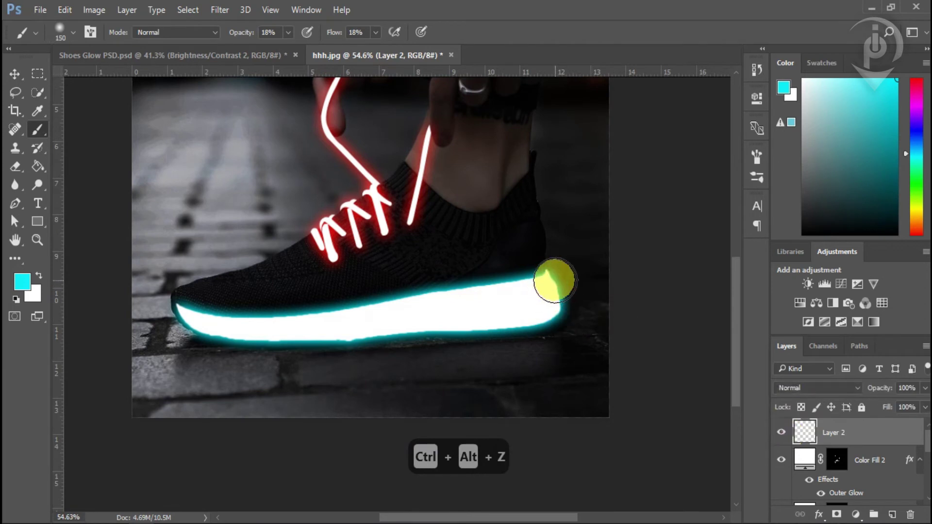
mouse_move(536, 337)
mouse_down()
mouse_move(248, 346)
mouse_move(207, 342)
mouse_move(175, 324)
mouse_move(243, 367)
mouse_move(367, 371)
mouse_move(510, 361)
mouse_move(568, 318)
mouse_move(546, 343)
mouse_move(432, 361)
mouse_move(281, 354)
mouse_move(168, 327)
mouse_move(165, 343)
mouse_move(225, 386)
mouse_move(334, 395)
mouse_move(496, 381)
mouse_move(586, 335)
mouse_move(585, 348)
mouse_move(481, 389)
mouse_up()
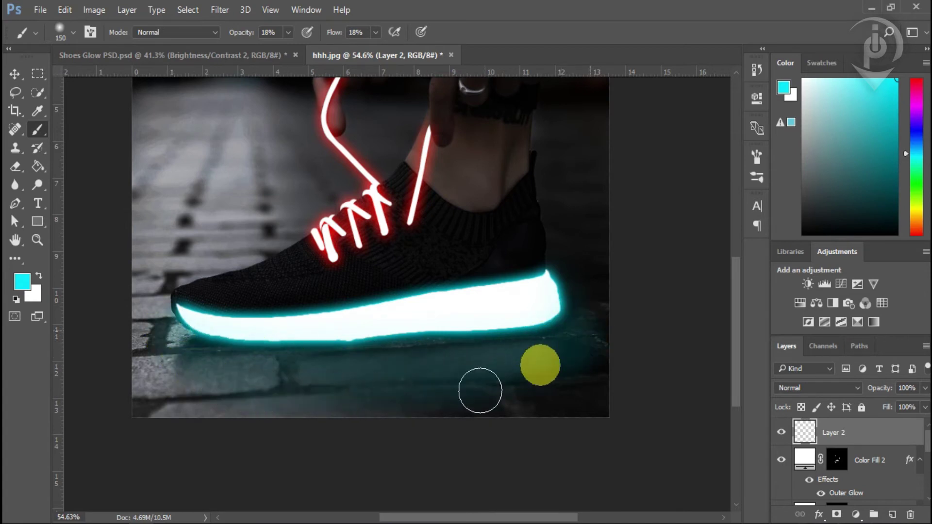
Compare the photo with the painted cyan ground glow on Layer 2 hidden and shown.
scroll(537, 433, down, 2)
scroll(543, 442, down, 3)
scroll(485, 429, up, 3)
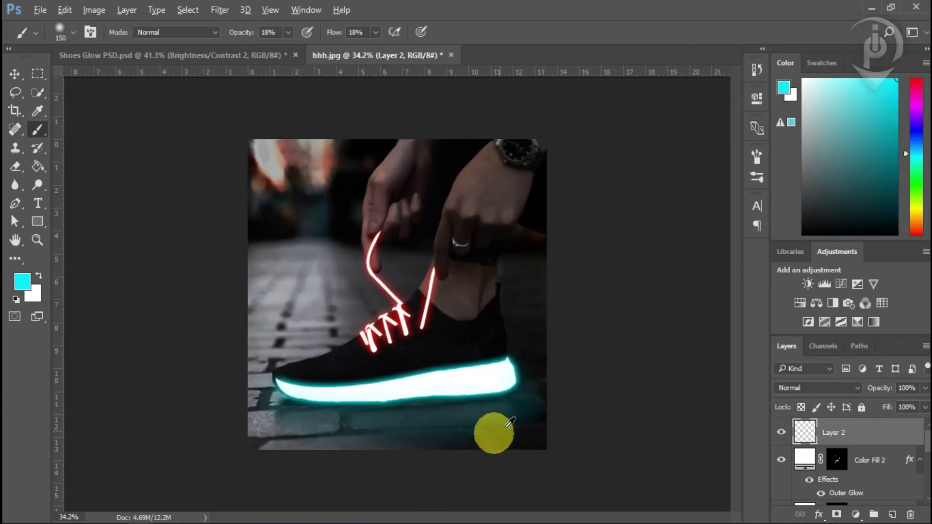
scroll(526, 423, down, 1)
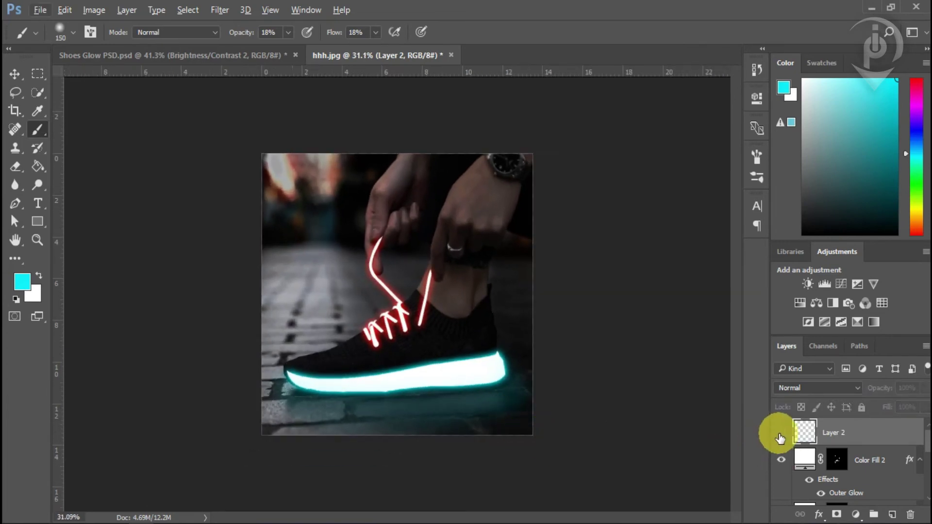
click(780, 435)
click(780, 434)
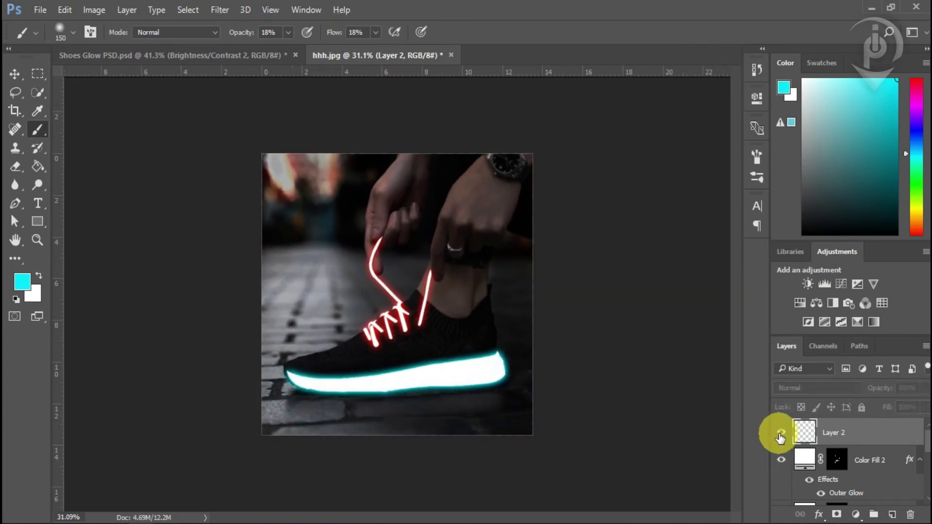
click(780, 434)
scroll(441, 441, up, 2)
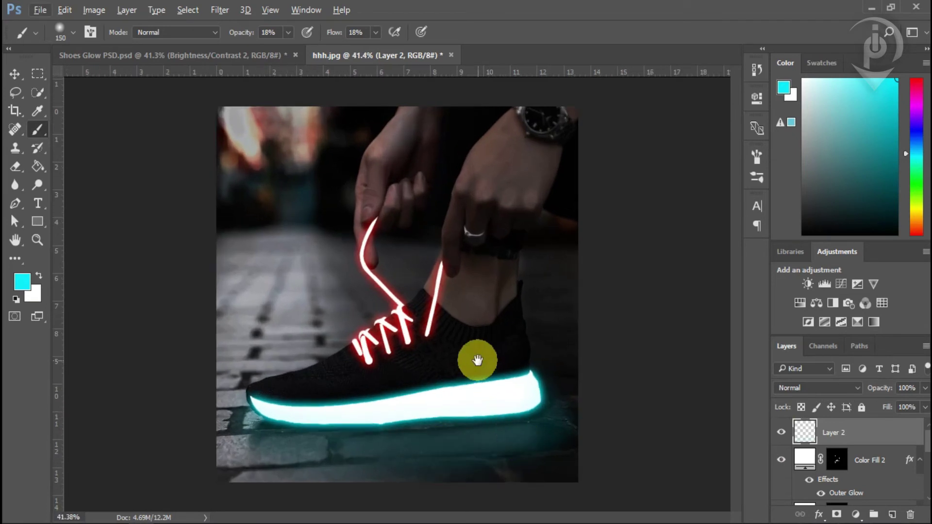
scroll(509, 399, up, 1)
scroll(474, 329, down, 2)
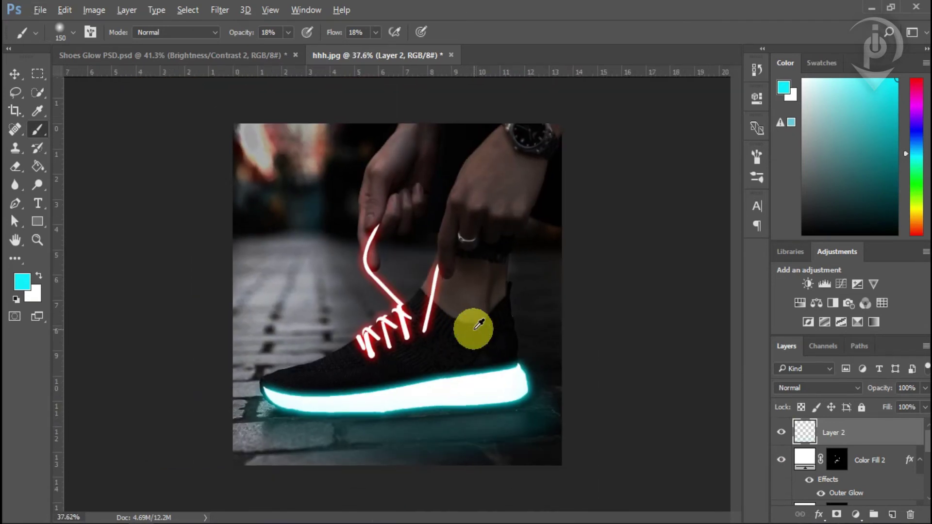
Soften the edges of the cyan ground glow with a 250 px Eraser at 15% opacity and 12% flow.
click(16, 166)
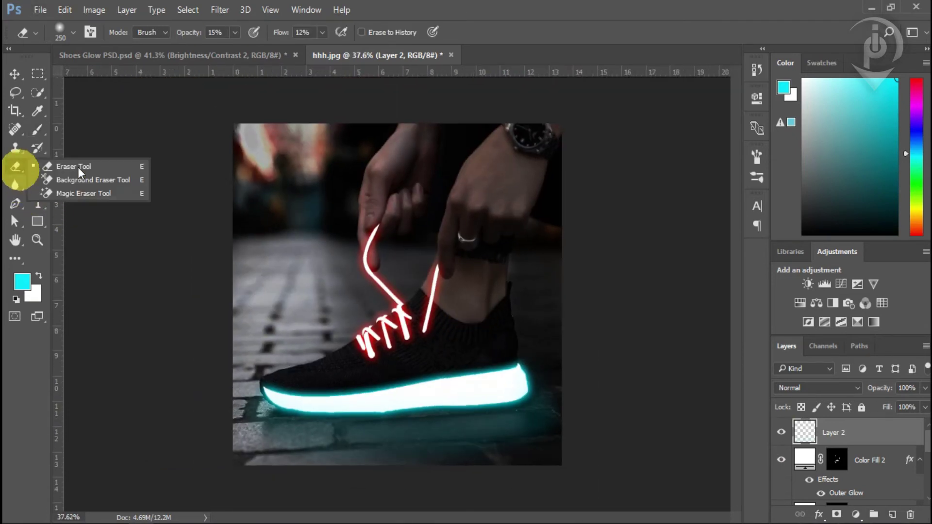
click(78, 167)
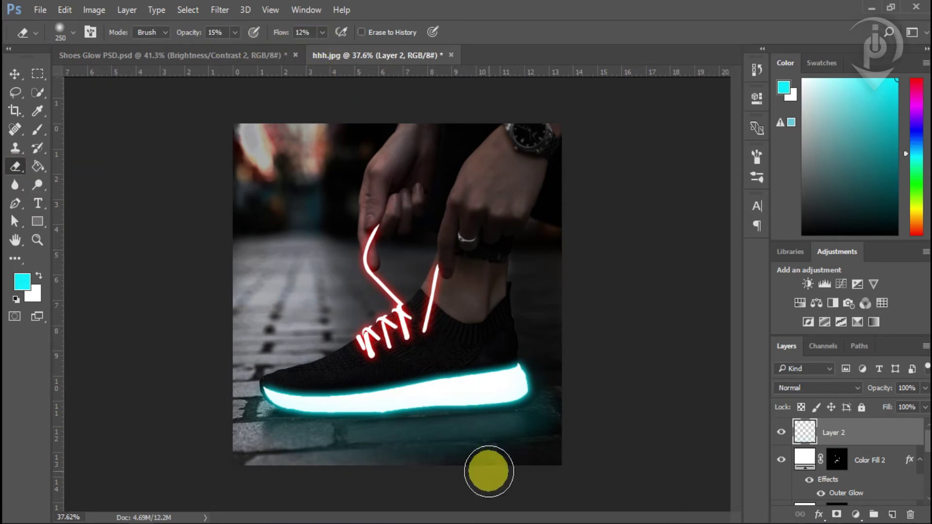
scroll(505, 437, up, 2)
scroll(514, 413, up, 2)
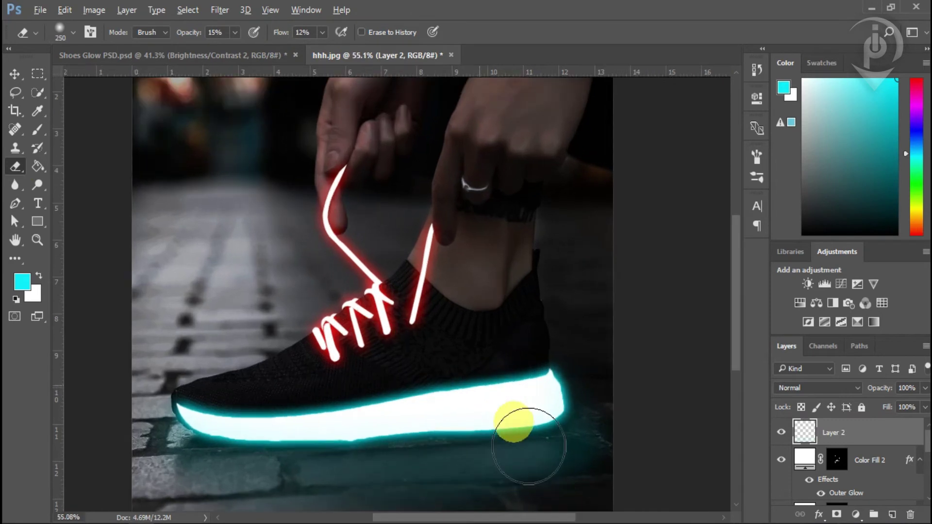
drag(514, 427, 537, 342)
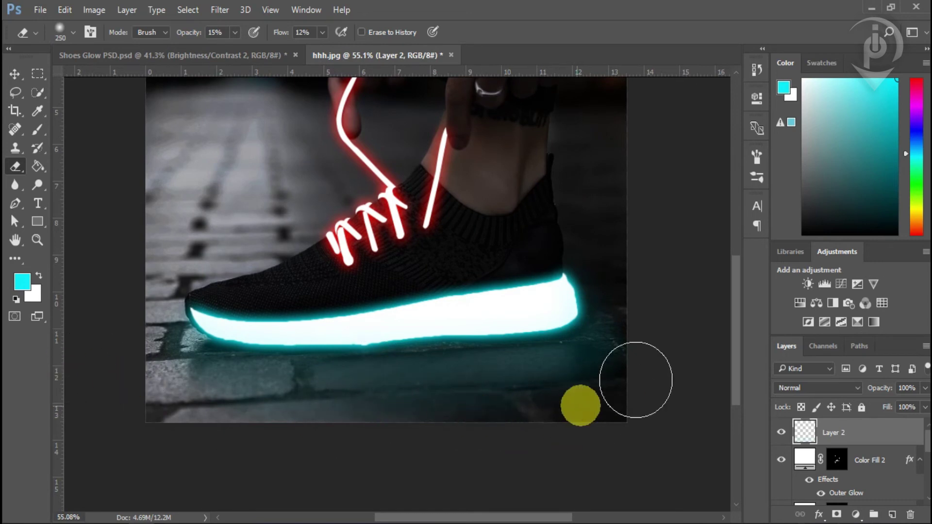
Paint more cyan glow around the heel and soften its edges with the Eraser.
click(42, 132)
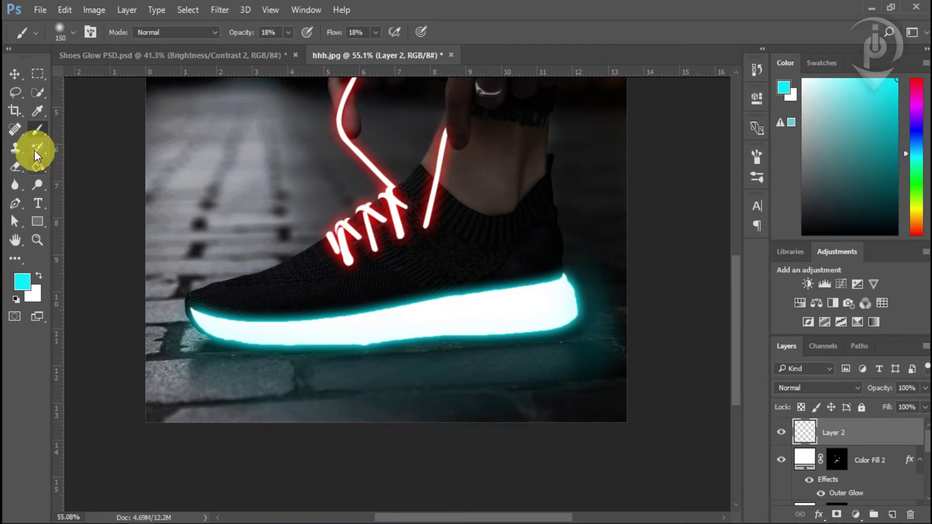
click(17, 171)
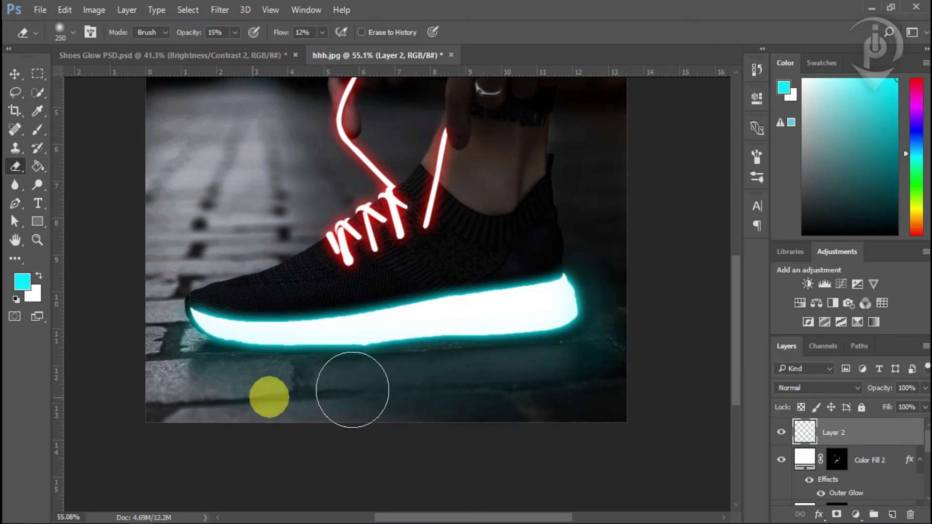
scroll(501, 405, down, 4)
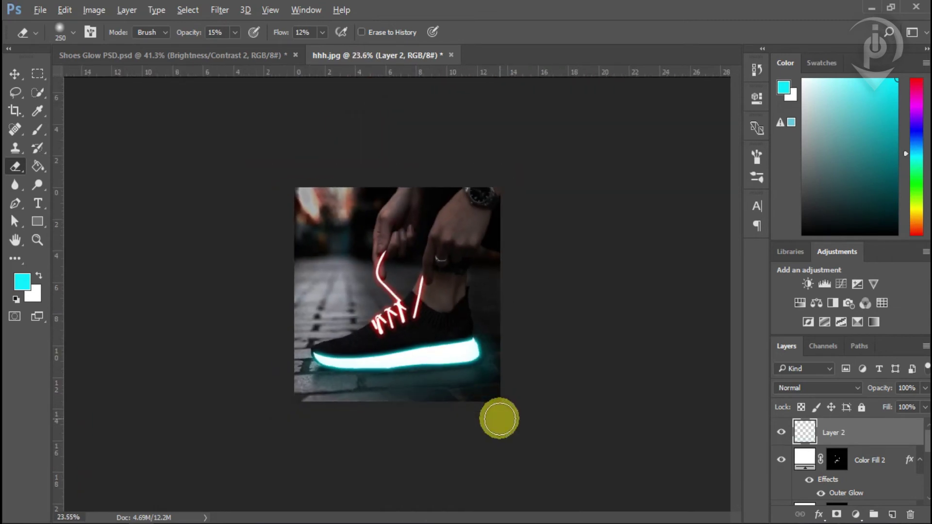
scroll(501, 404, up, 3)
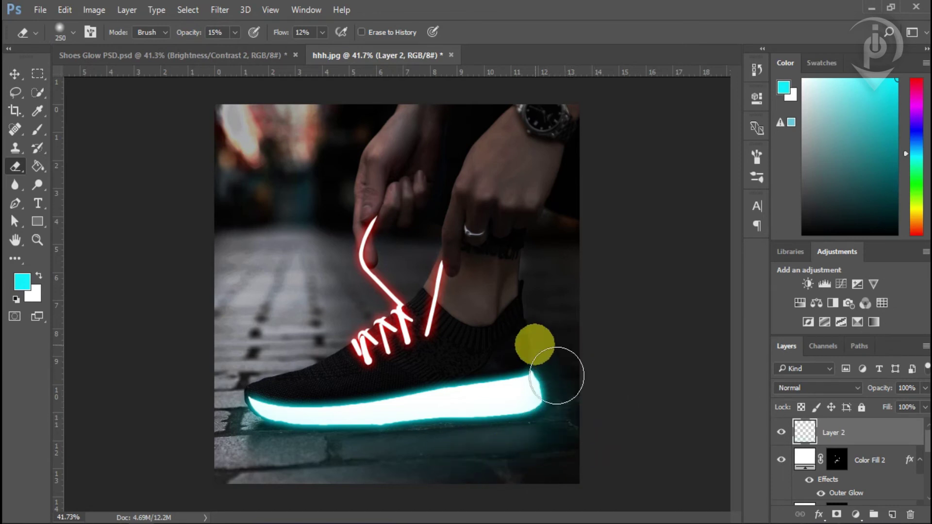
Check the refined cyan light around the sole by toggling Layer 2's visibility.
scroll(574, 447, down, 3)
scroll(573, 447, up, 1)
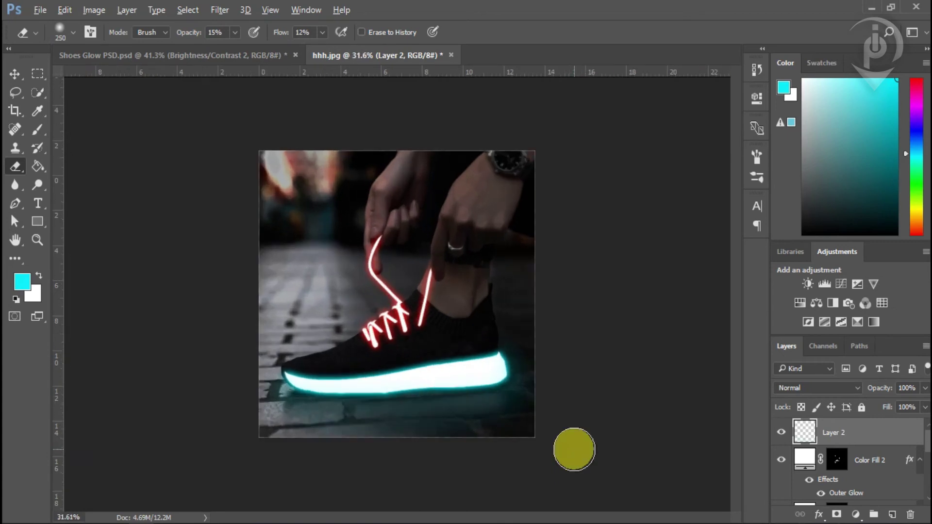
click(786, 433)
click(787, 433)
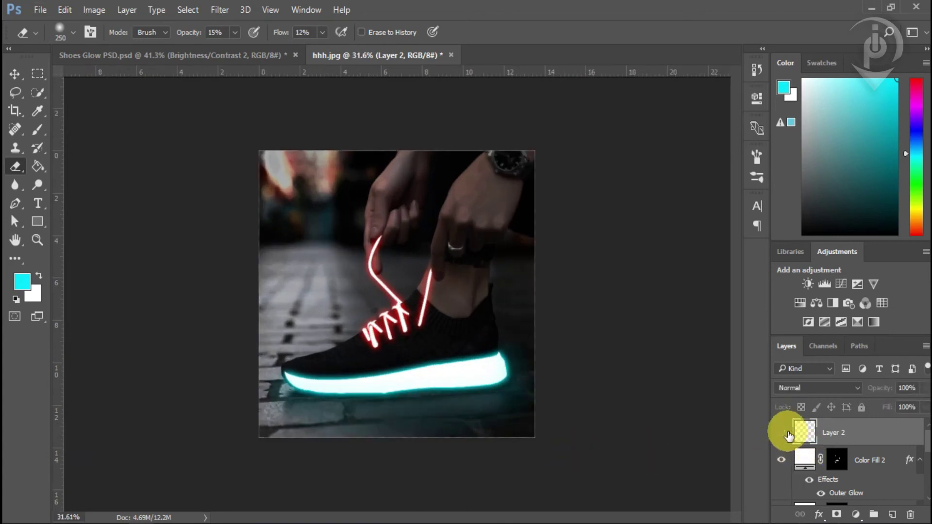
Hide and show Layer 2 once more to review the cyan light on the ground.
click(787, 433)
click(787, 433)
scroll(416, 325, up, 3)
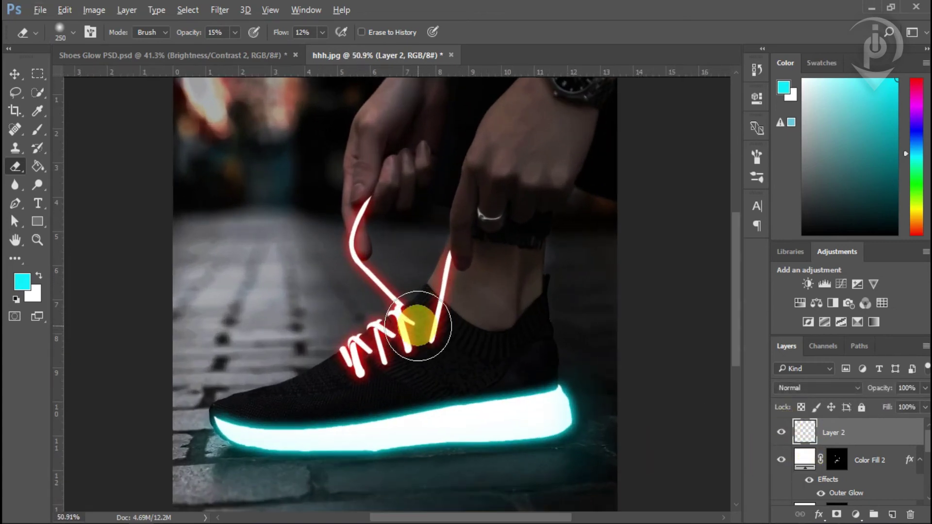
Add a new layer above Layer 2 and switch to the Brush tool at 18% opacity and 18% flow.
click(892, 514)
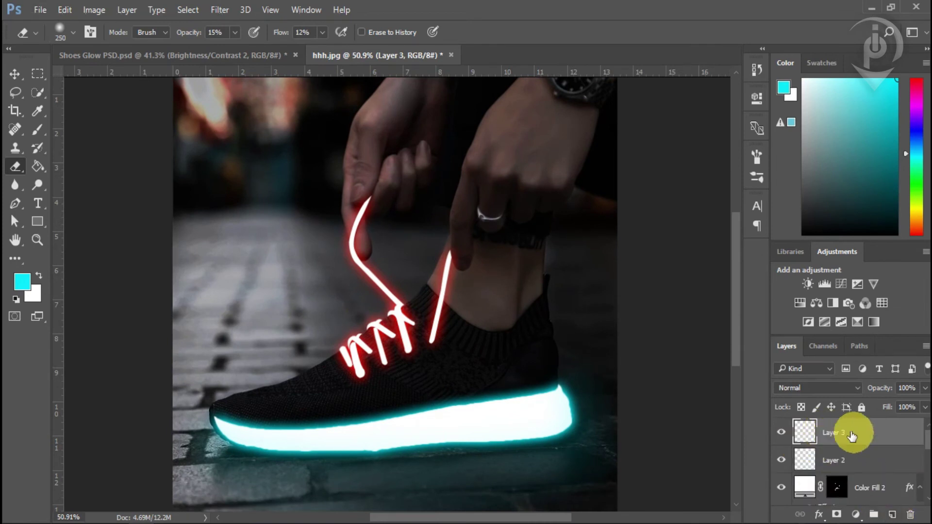
click(116, 298)
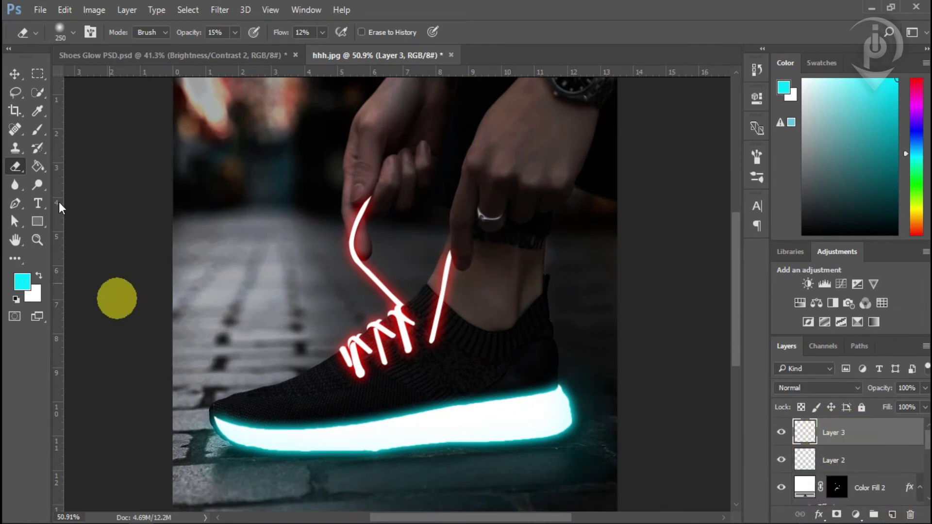
click(36, 132)
click(92, 130)
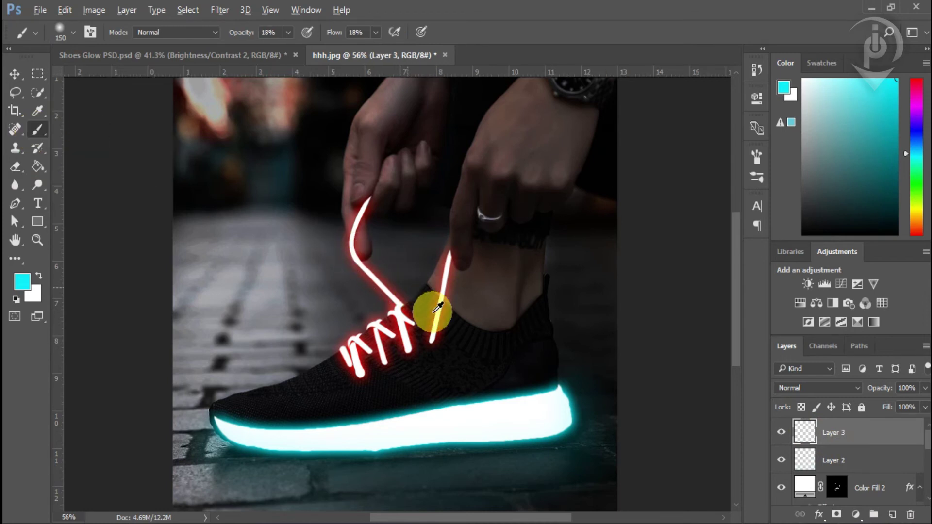
scroll(437, 308, up, 1)
scroll(416, 316, down, 3)
Set the foreground color to a bright red with hue 0 and return to the Brush.
click(21, 281)
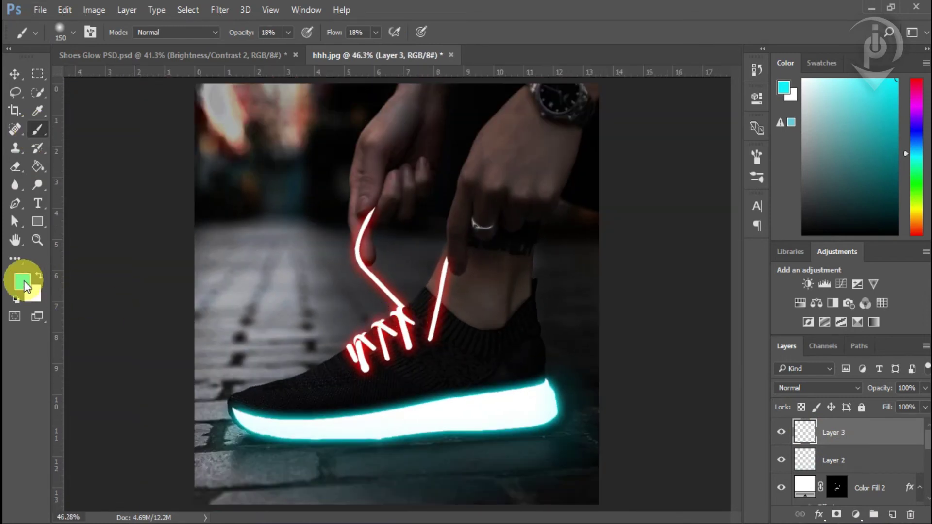
drag(734, 213, 728, 385)
drag(701, 204, 722, 180)
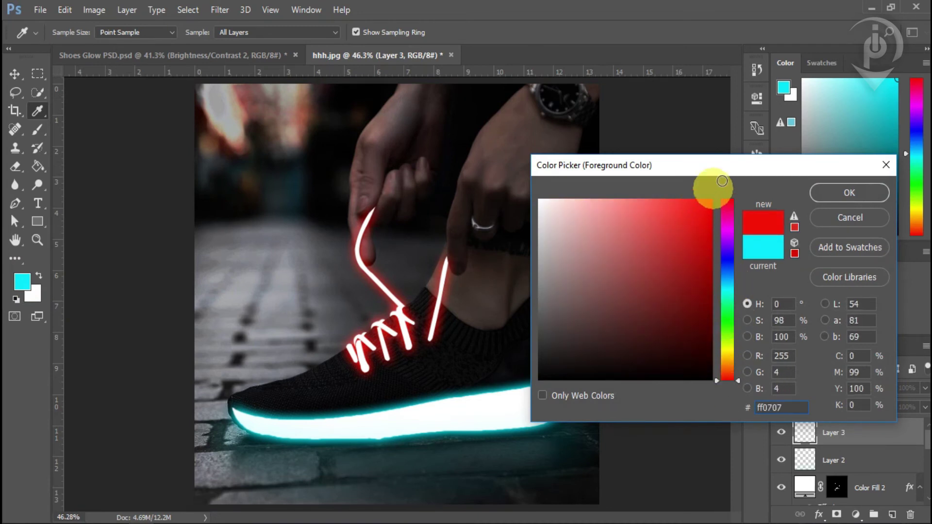
click(838, 191)
key(b)
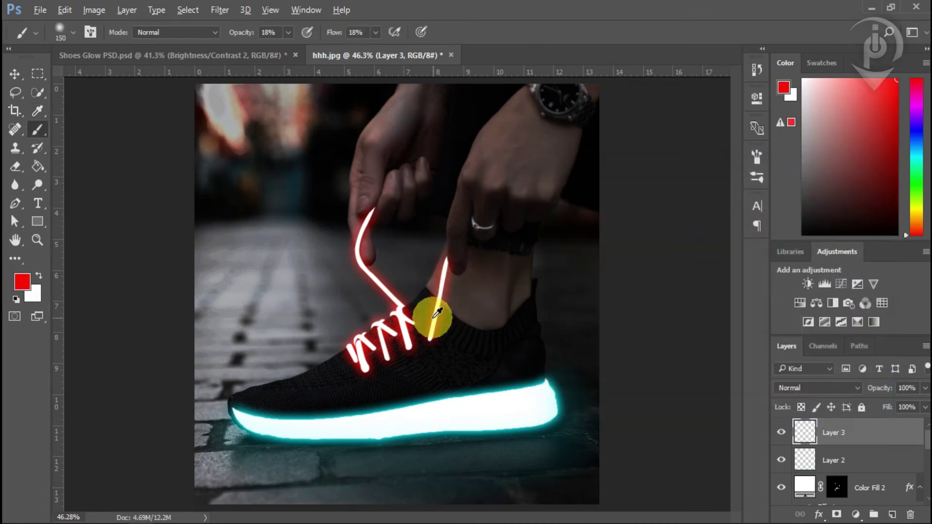
Paint soft red light along the long curved lace with an 80 px Brush and check it by toggling Layer 3.
scroll(433, 316, up, 1)
scroll(453, 353, up, 3)
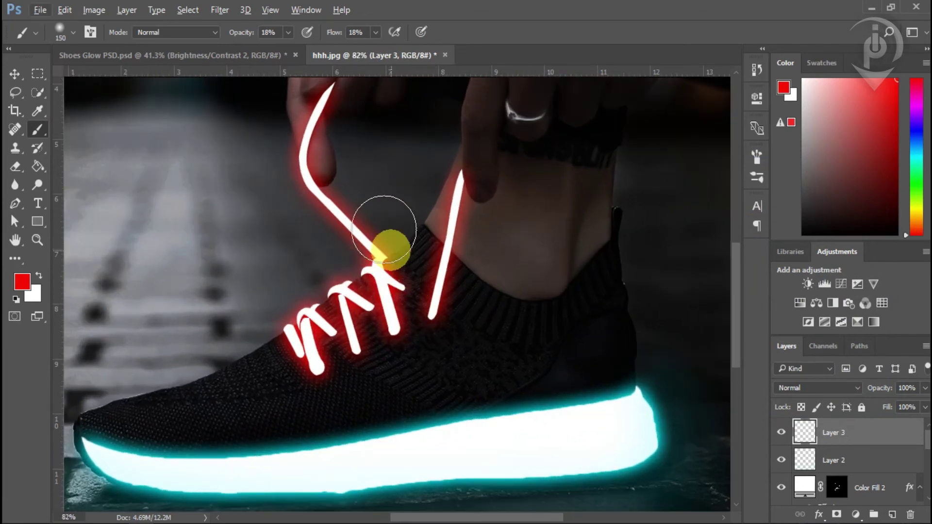
scroll(312, 170, up, 1)
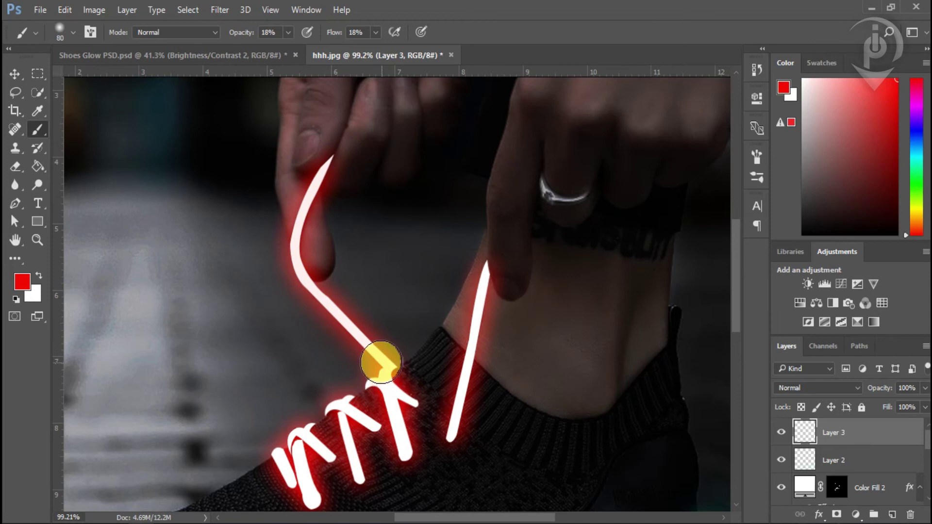
drag(380, 362, 396, 370)
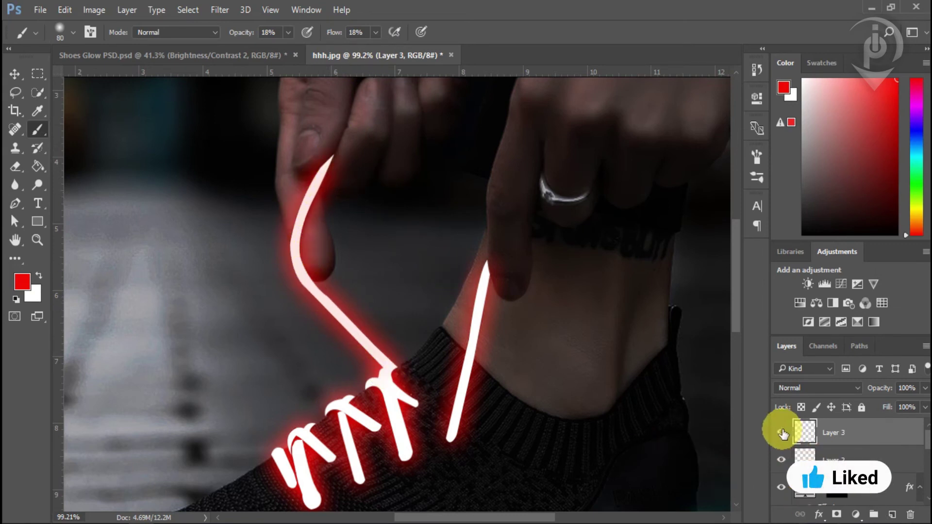
click(781, 432)
click(782, 432)
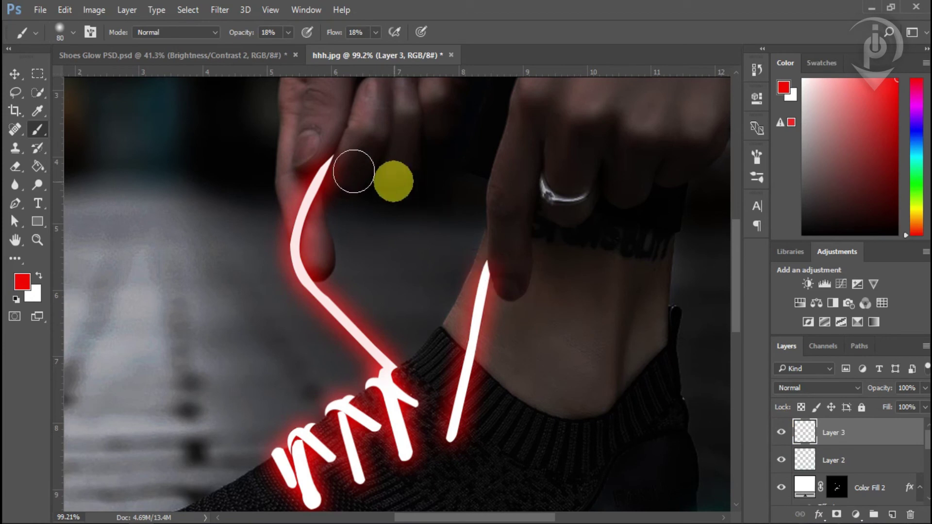
Paint red glow along the straight lace by the ankle and across the shoe collar towards the knotted laces.
drag(419, 239, 364, 189)
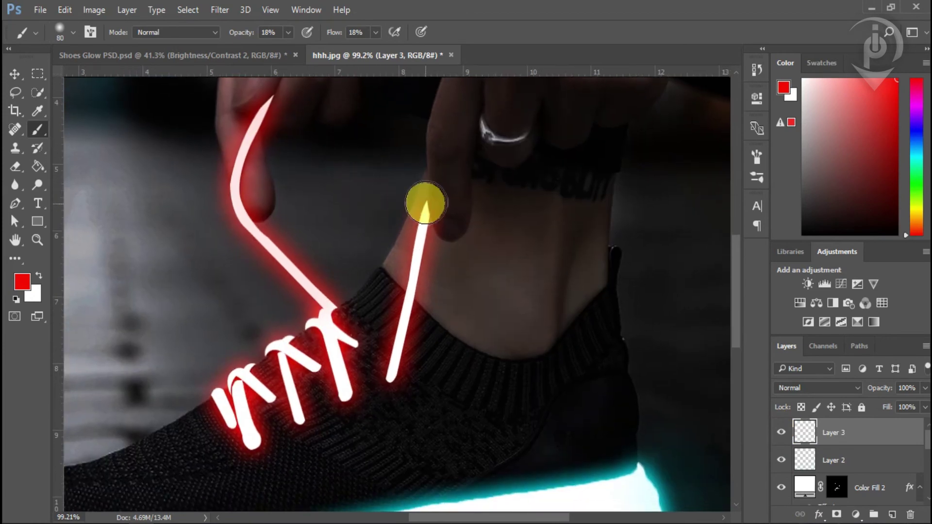
drag(413, 265, 387, 374)
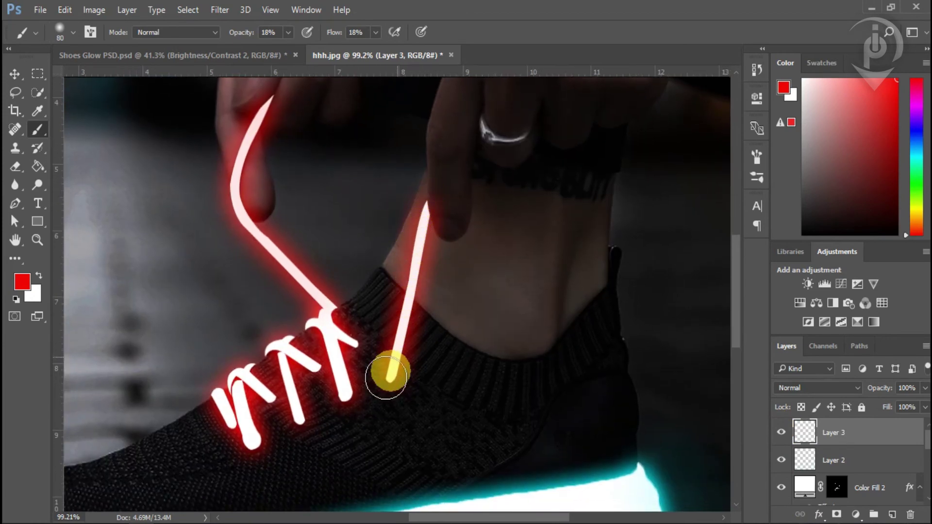
mouse_move(448, 237)
mouse_down()
mouse_move(427, 214)
mouse_move(395, 333)
mouse_move(339, 385)
mouse_move(334, 323)
mouse_up()
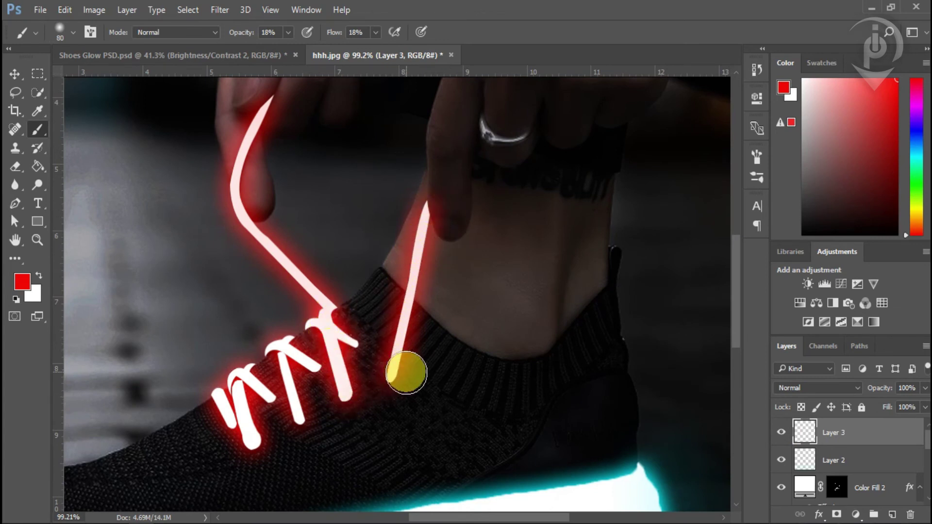
Spread red glow over the shoe upper around the laces with a 150 px Brush, undoing two unwanted strokes.
key(bracketright)
key(bracketright)
key(bracketright)
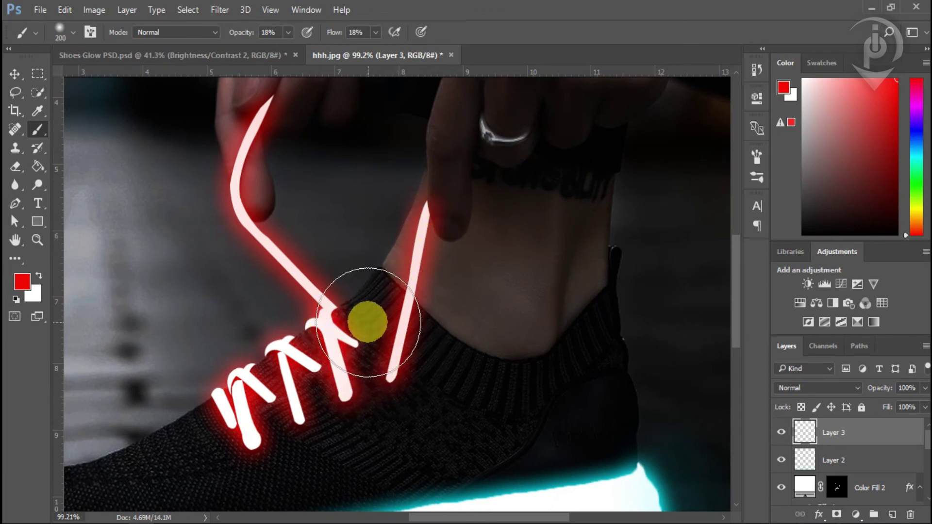
scroll(388, 324, down, 3)
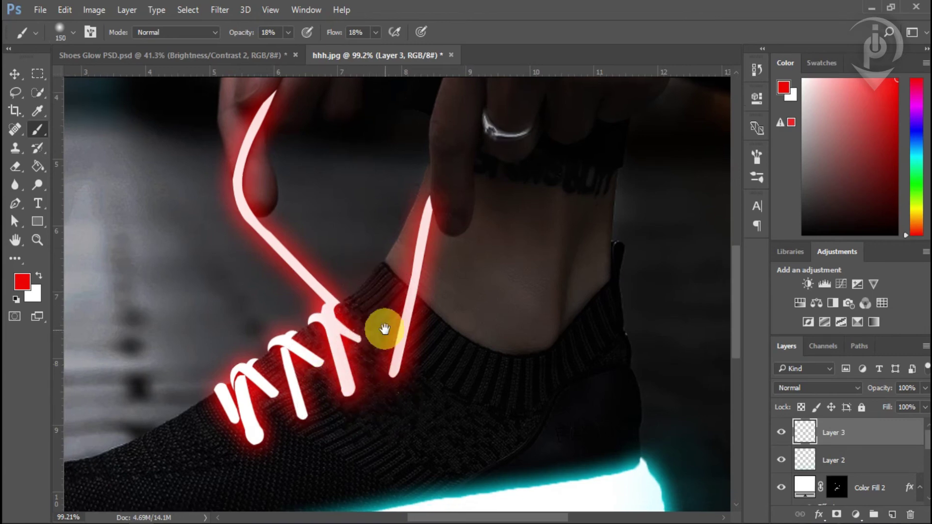
scroll(407, 318, down, 2)
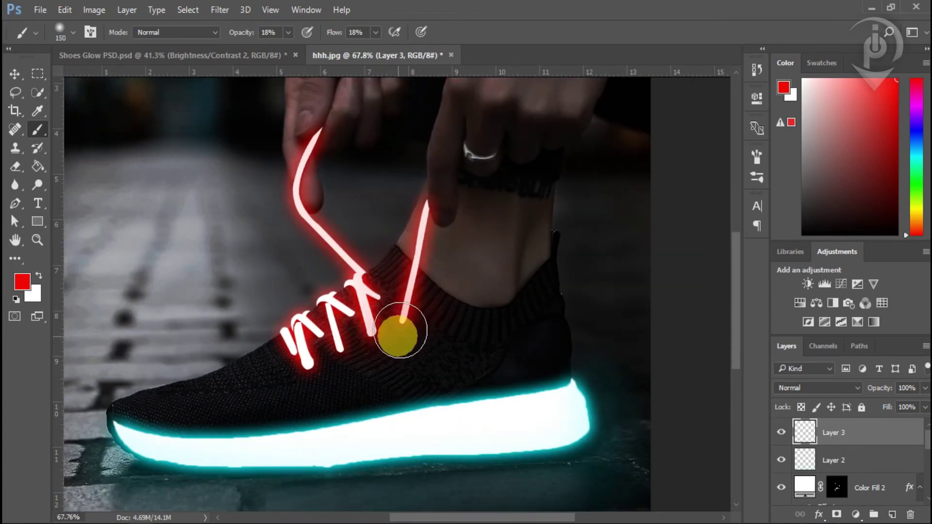
mouse_move(284, 348)
mouse_down()
mouse_move(363, 374)
mouse_move(287, 354)
mouse_move(321, 369)
mouse_move(460, 319)
mouse_move(453, 323)
mouse_move(469, 328)
mouse_move(381, 273)
mouse_move(318, 340)
mouse_move(263, 346)
mouse_move(275, 358)
mouse_move(237, 382)
mouse_move(296, 362)
mouse_move(241, 374)
mouse_move(297, 368)
mouse_move(265, 381)
mouse_move(340, 371)
mouse_move(455, 335)
mouse_move(440, 327)
mouse_move(524, 331)
mouse_move(431, 322)
mouse_move(387, 408)
mouse_move(431, 360)
mouse_move(462, 358)
mouse_move(458, 370)
mouse_move(419, 338)
mouse_move(392, 271)
mouse_up()
key(ctrl+alt+z)
key(ctrl+alt+z)
scroll(390, 301, up, 2)
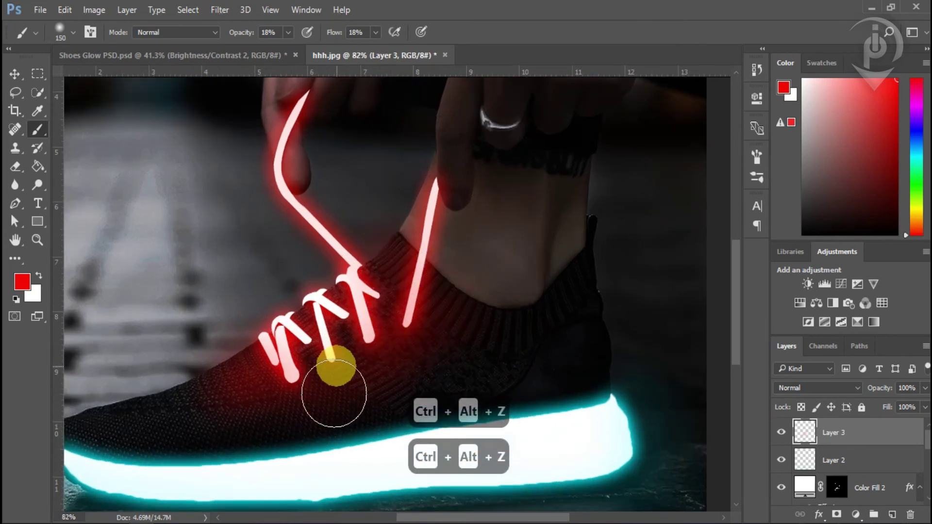
Compare the shoe with the painted red lace glow on Layer 3 hidden and shown.
scroll(383, 359, down, 3)
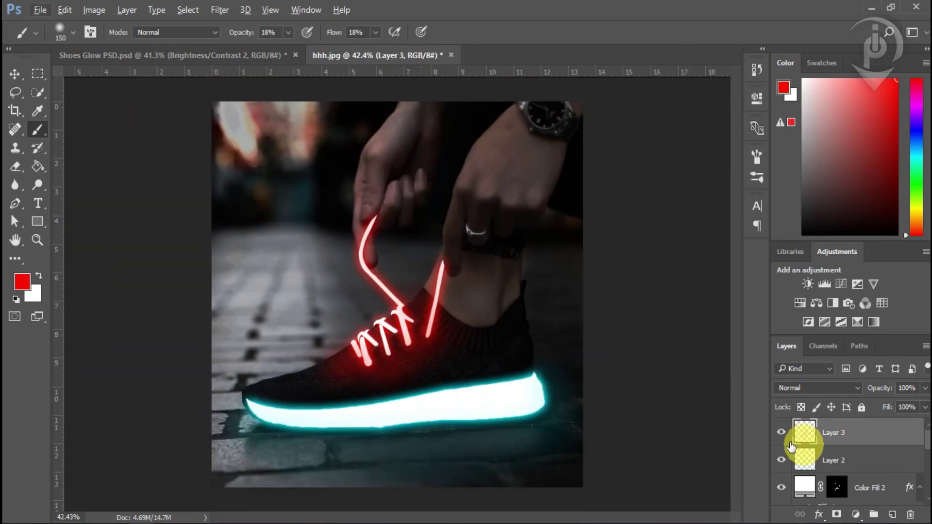
click(781, 432)
click(781, 433)
scroll(470, 380, up, 3)
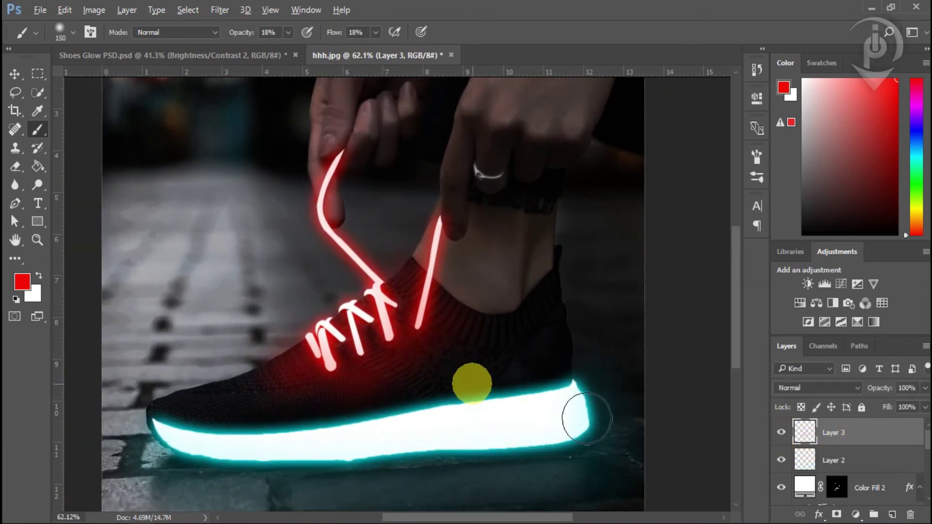
click(781, 433)
click(781, 432)
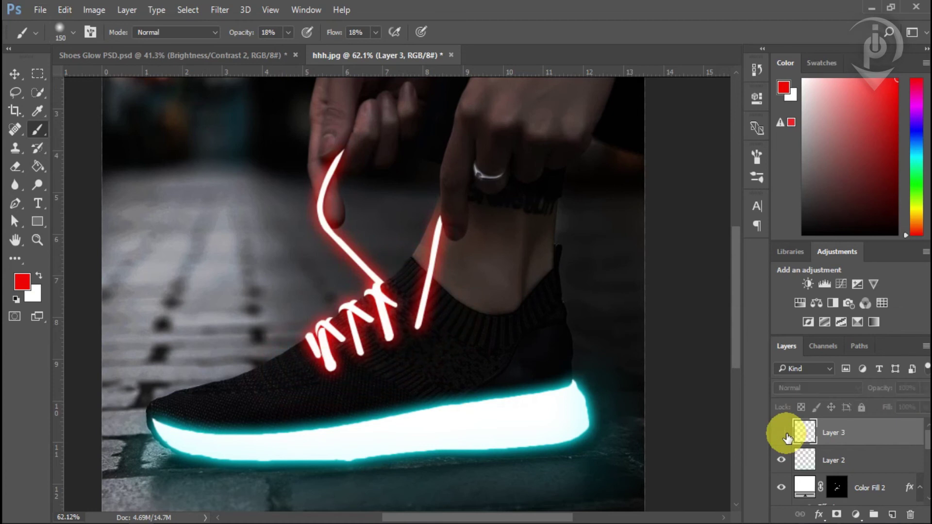
click(781, 432)
scroll(433, 272, up, 2)
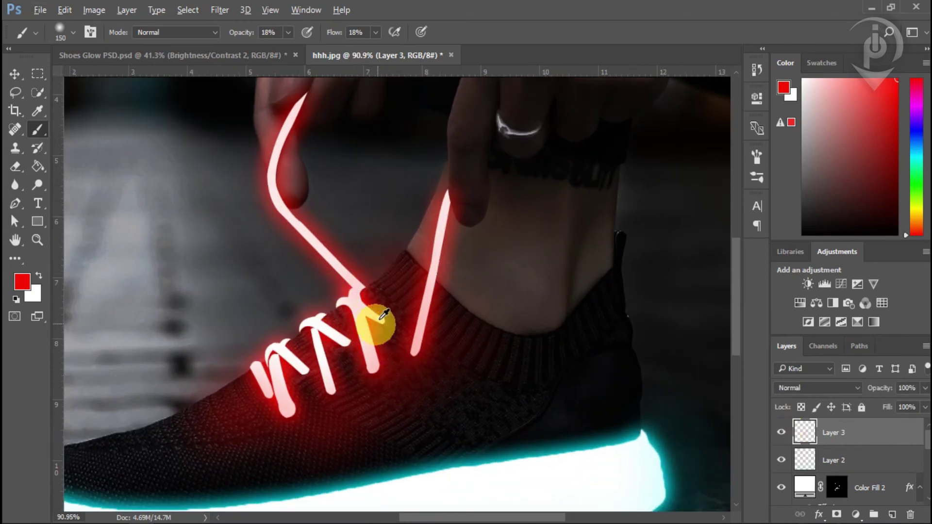
scroll(377, 318, down, 3)
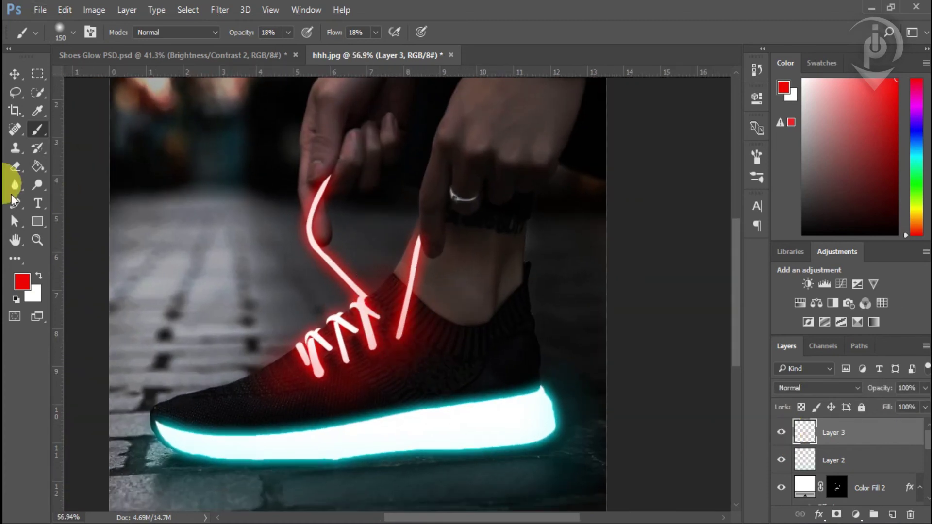
Soften the red glow on the shoe upper with a 250 px Eraser at 15% opacity and 12% flow, and check Layer 3's effect.
right_click(19, 164)
click(68, 163)
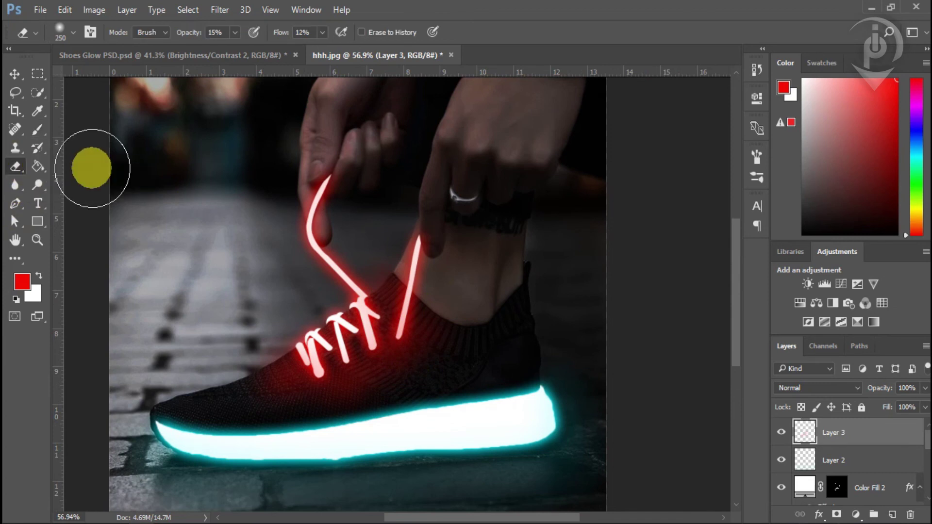
mouse_move(251, 360)
mouse_down()
mouse_move(311, 339)
mouse_move(263, 371)
mouse_move(208, 382)
mouse_move(402, 364)
mouse_move(401, 337)
mouse_move(436, 374)
mouse_move(373, 347)
mouse_move(288, 367)
mouse_move(444, 242)
mouse_move(439, 299)
mouse_move(347, 325)
mouse_move(401, 322)
mouse_move(322, 370)
mouse_move(272, 360)
mouse_move(277, 373)
mouse_move(140, 344)
mouse_move(364, 437)
mouse_up()
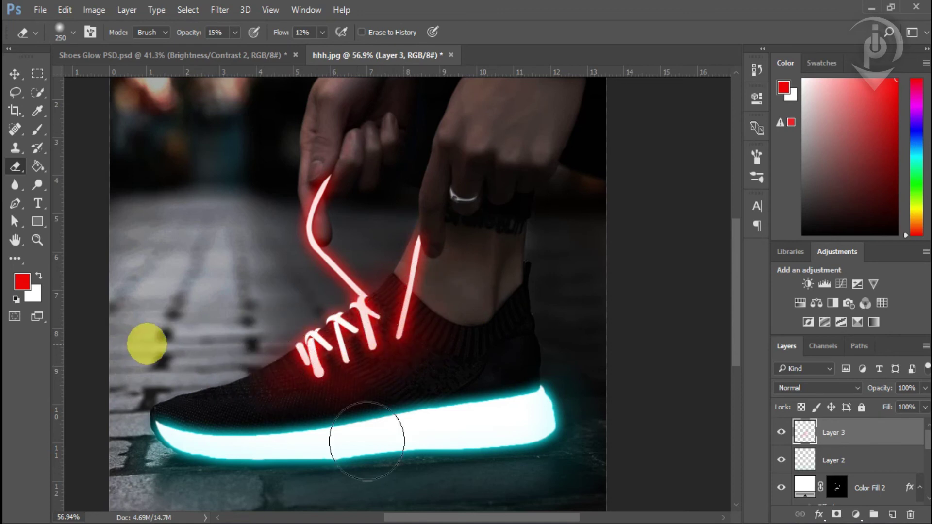
click(781, 433)
click(781, 435)
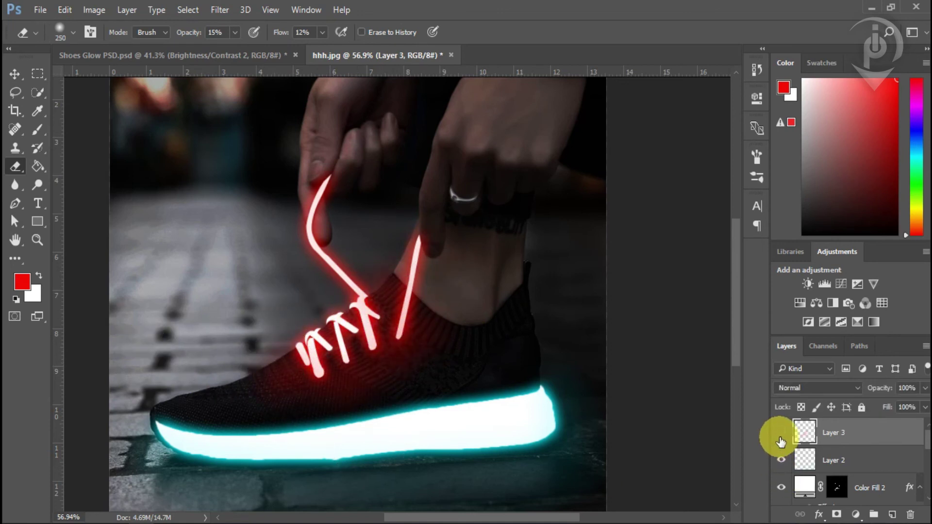
click(781, 434)
click(781, 435)
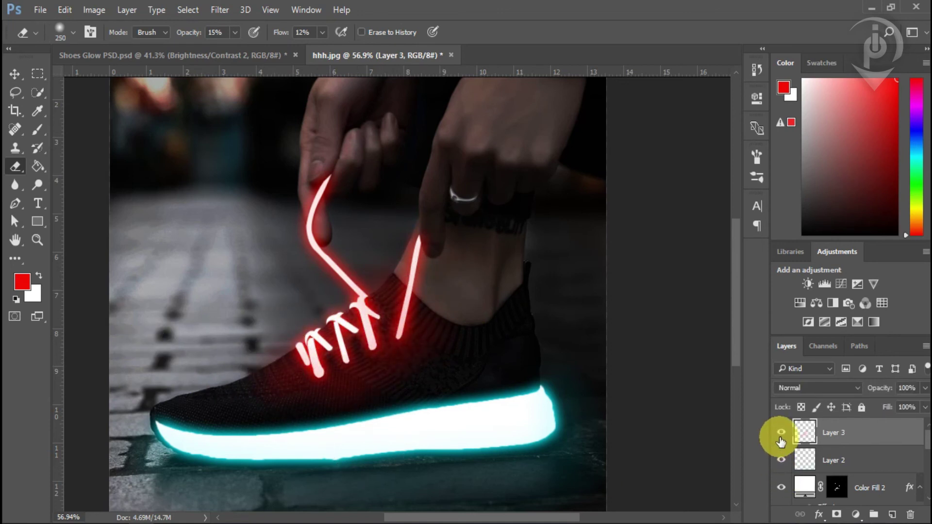
Extend the red glow across the shoe's side below the laces with a 250 px Brush, undoing the excess stroke.
right_click(42, 135)
click(106, 131)
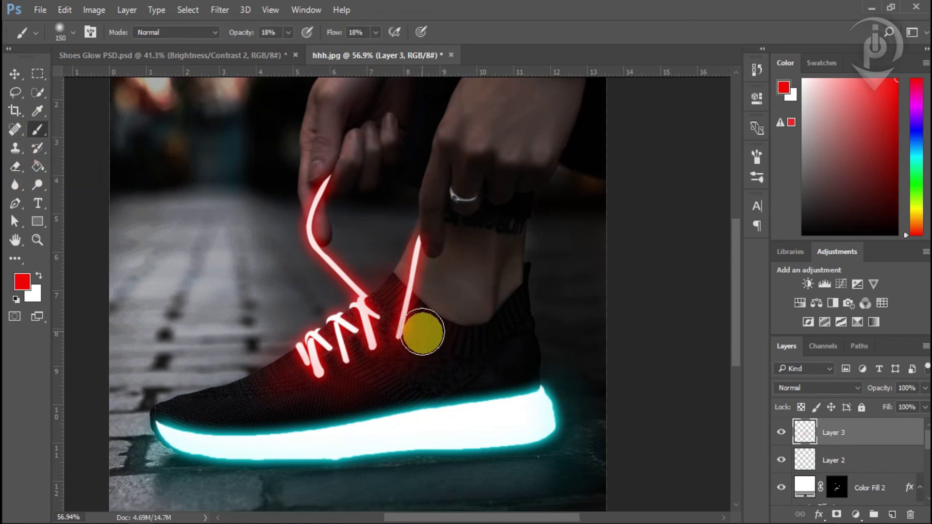
key(bracketright)
key(bracketright)
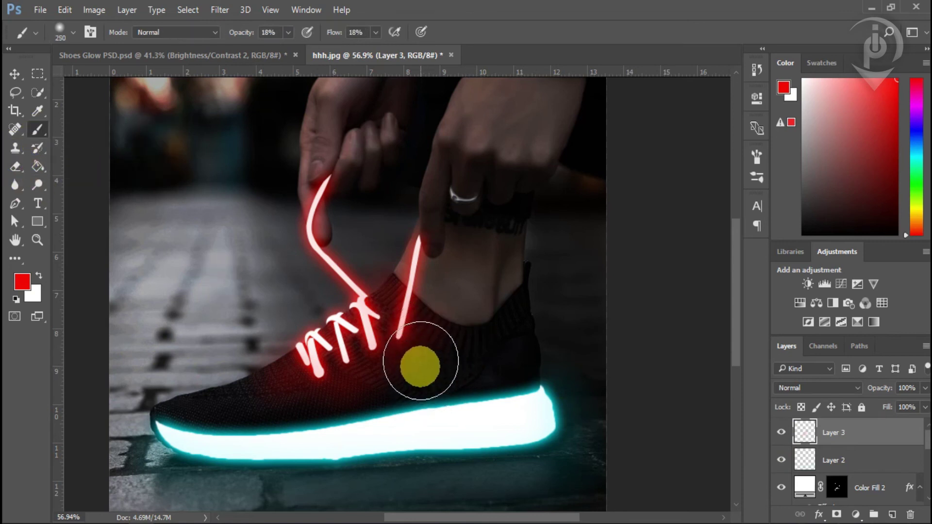
mouse_move(421, 361)
mouse_down()
mouse_move(359, 362)
mouse_move(380, 325)
mouse_move(379, 298)
mouse_move(307, 357)
mouse_move(285, 343)
mouse_move(268, 377)
mouse_move(367, 399)
mouse_move(454, 388)
mouse_move(400, 379)
mouse_move(364, 398)
mouse_move(312, 405)
mouse_move(361, 393)
mouse_move(258, 376)
mouse_move(453, 391)
mouse_up()
key(ctrl+alt+z)
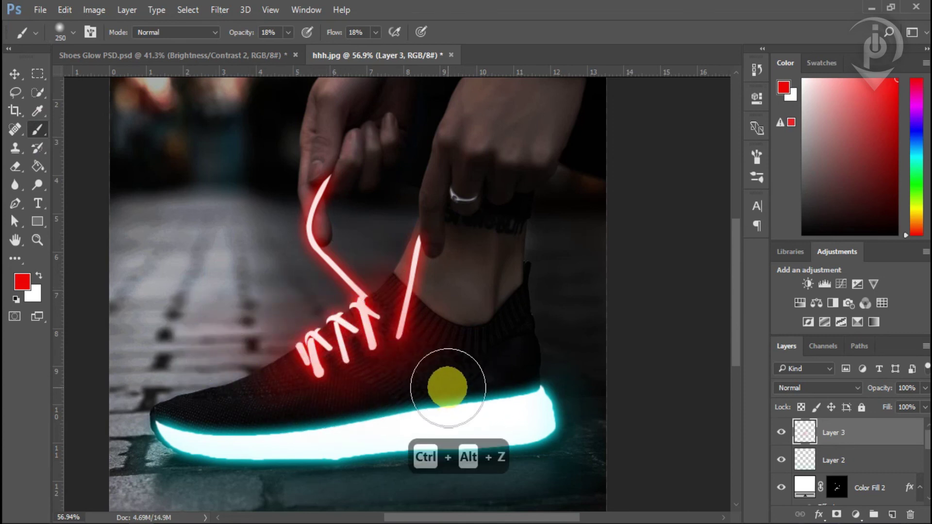
click(17, 75)
scroll(396, 304, down, 5)
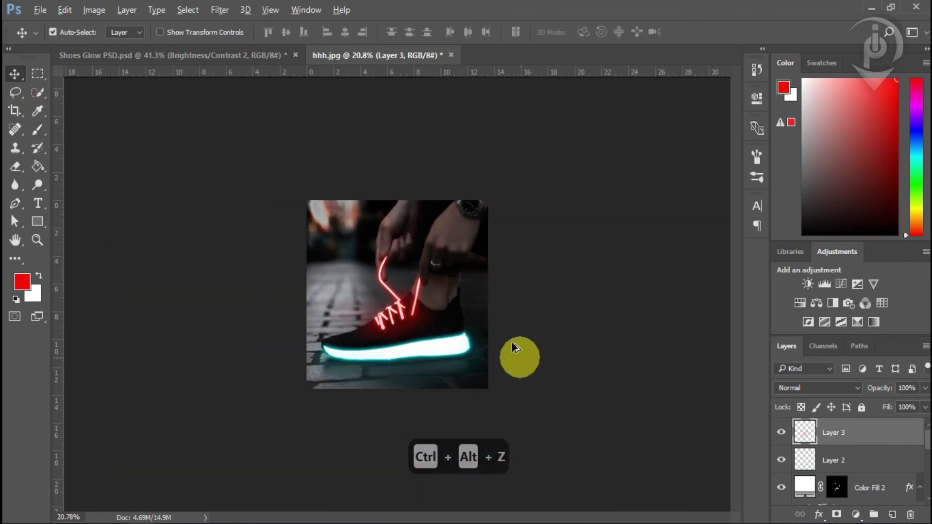
scroll(516, 352, up, 4)
scroll(510, 345, up, 1)
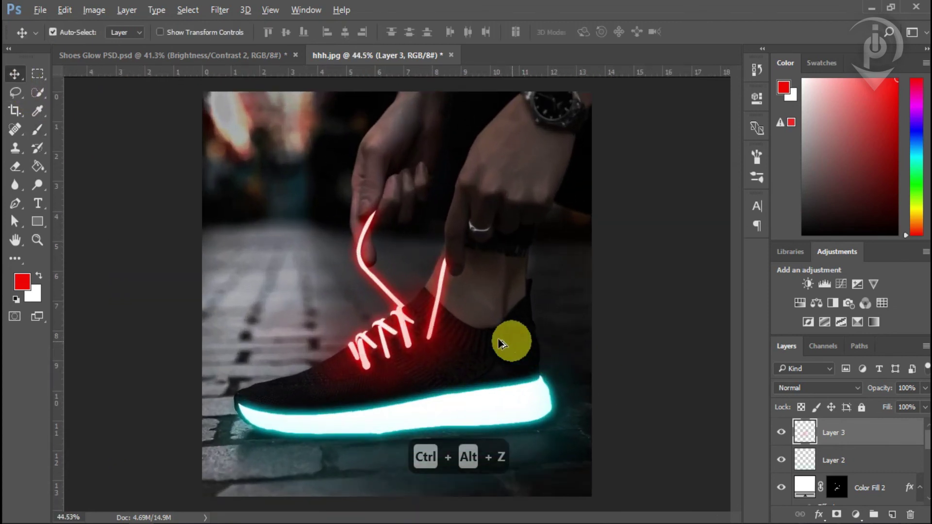
Soften the red glow around the laces and ankle collar with a 125 px Eraser and review the whole image.
click(15, 166)
scroll(412, 305, up, 3)
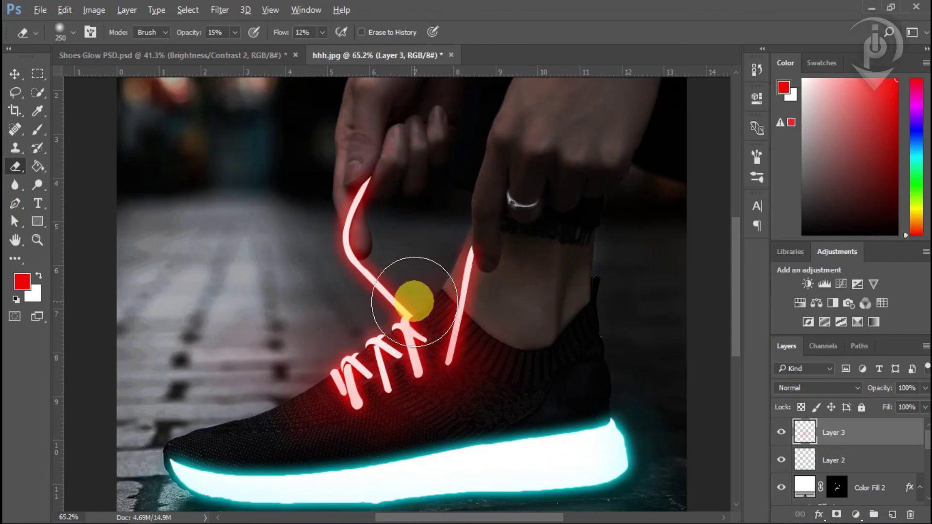
key(bracketleft)
key(bracketleft)
key(bracketleft)
key(bracketleft)
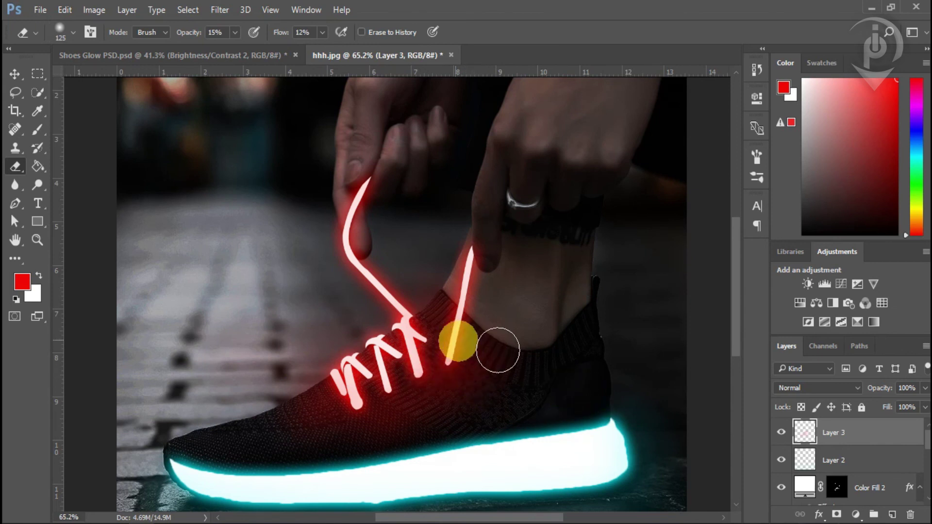
click(15, 74)
scroll(505, 336, down, 5)
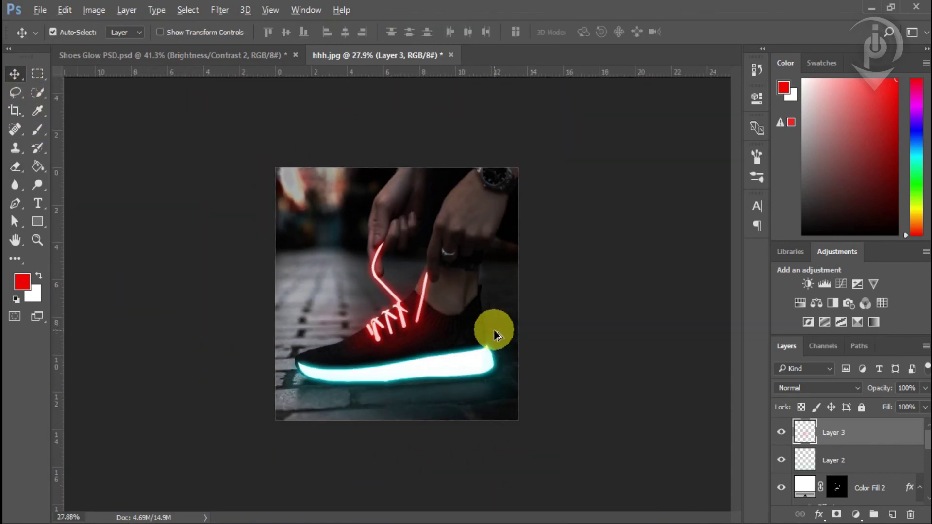
Stamp all visible layers into a new merged layer above Layer 3.
scroll(493, 326, up, 3)
scroll(496, 378, down, 2)
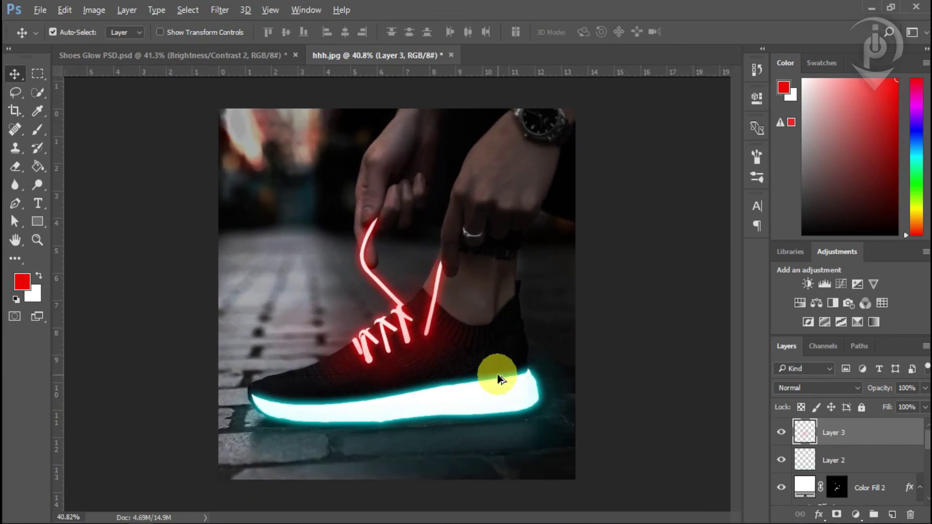
scroll(483, 304, up, 2)
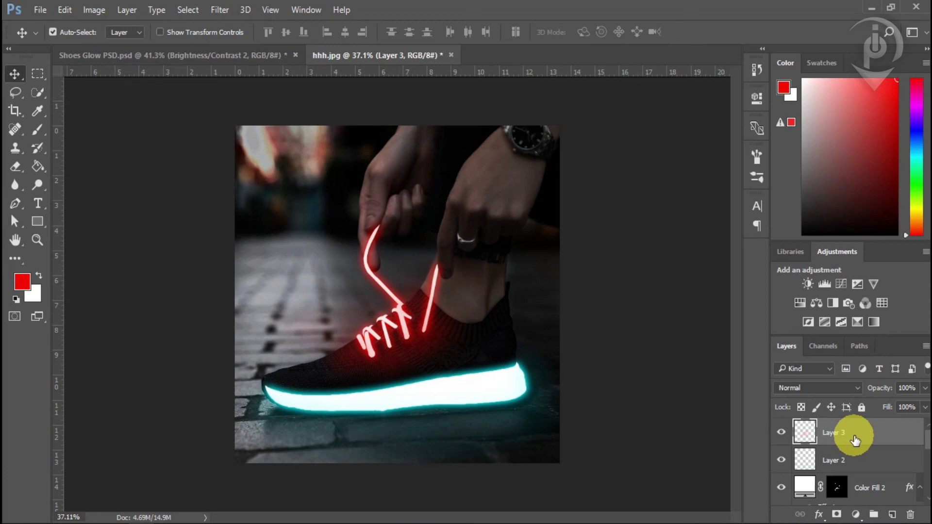
key(ctrl+alt+shift+e)
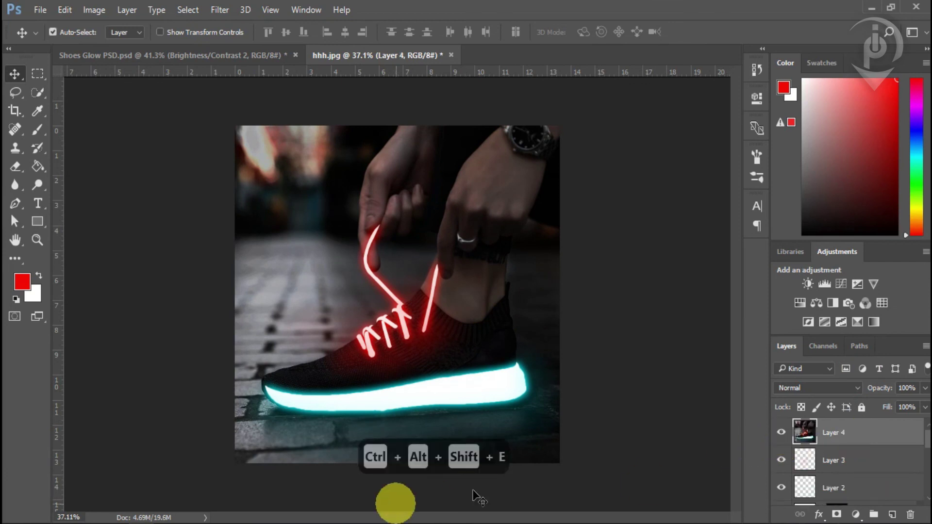
click(783, 433)
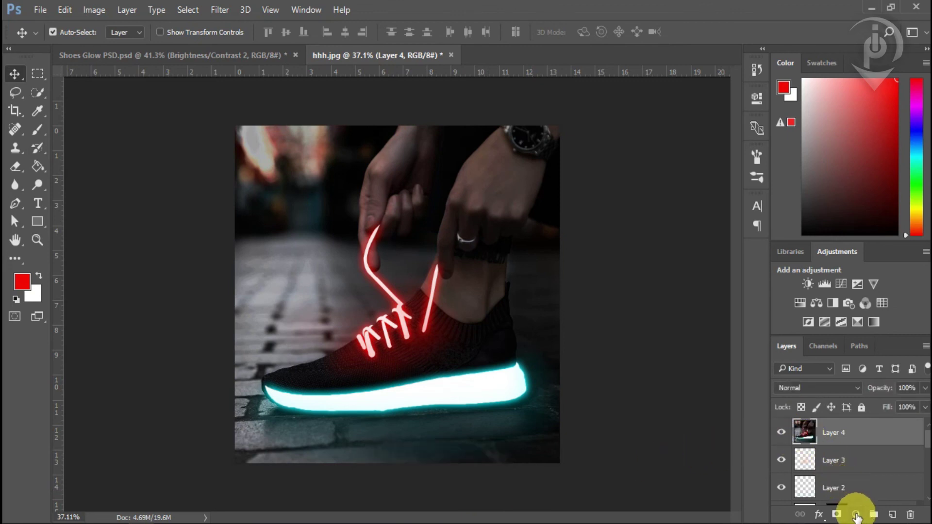
Add a Brightness/Contrast adjustment layer above the merged Layer 4 with brightness -40 and contrast 19.
click(856, 515)
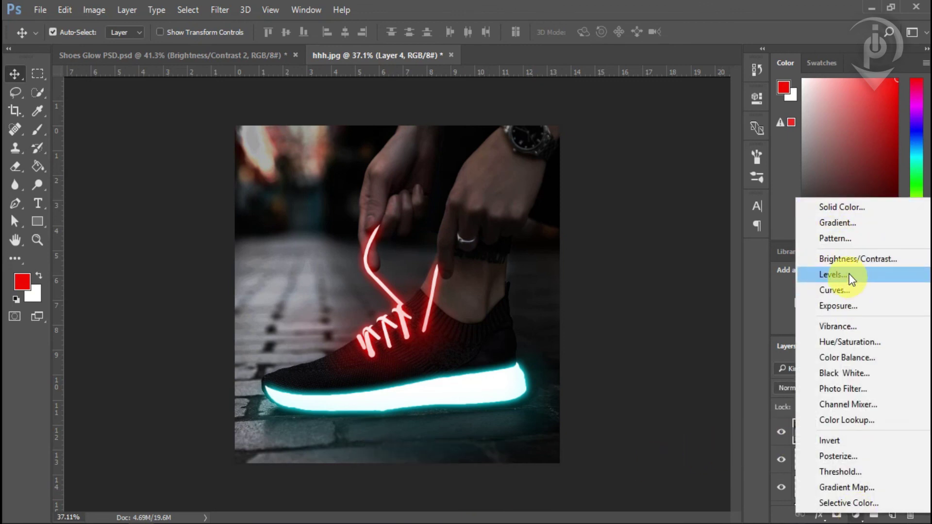
click(847, 259)
scroll(384, 350, up, 2)
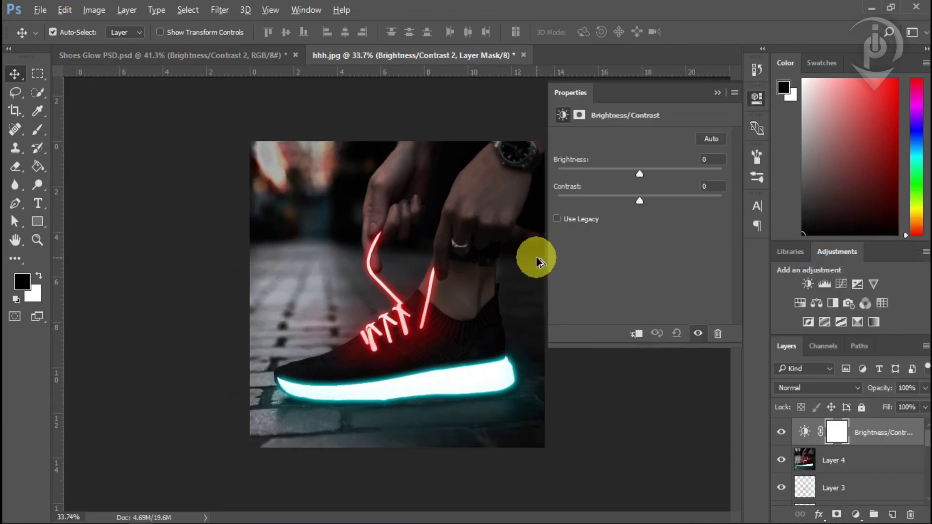
mouse_move(634, 171)
mouse_down()
mouse_move(607, 172)
mouse_move(619, 172)
mouse_up()
drag(640, 200, 656, 200)
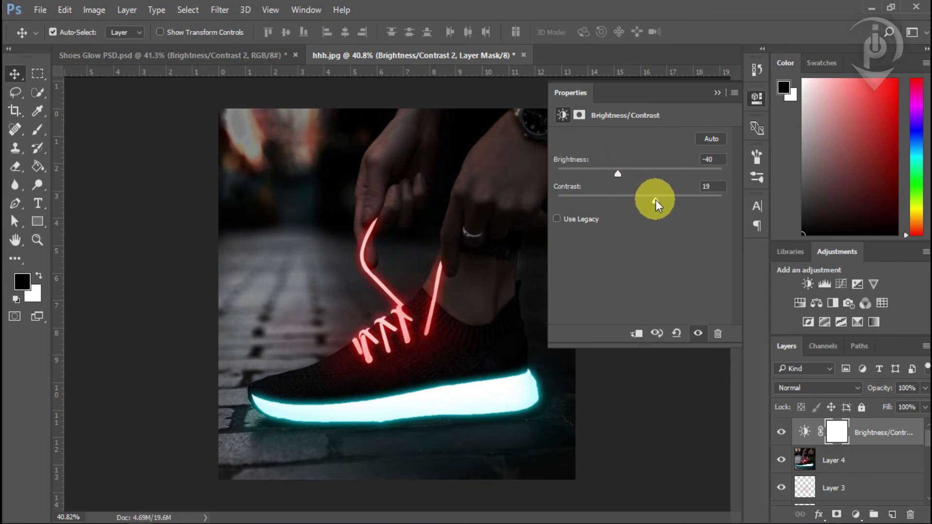
click(659, 338)
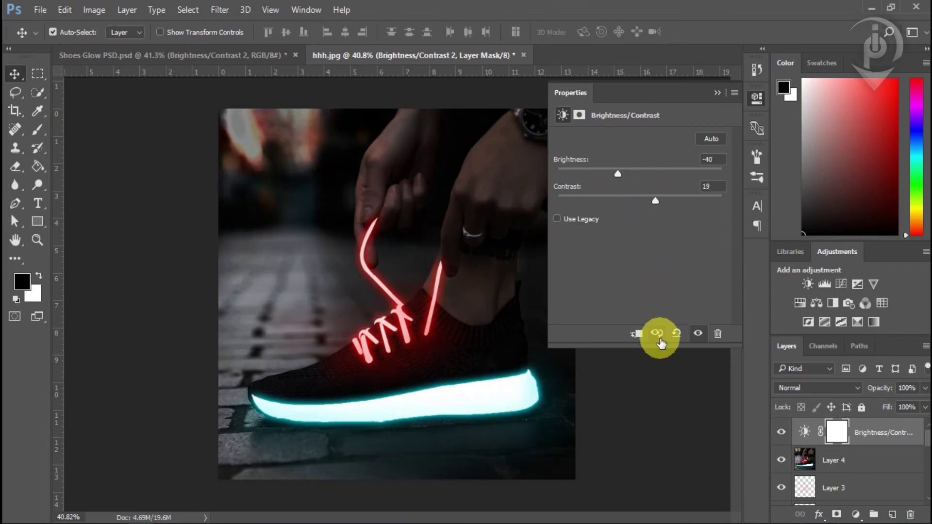
Refine the new adjustment to brightness -35 and contrast 18, and compare it with the previous state.
drag(617, 171, 619, 172)
drag(651, 200, 656, 200)
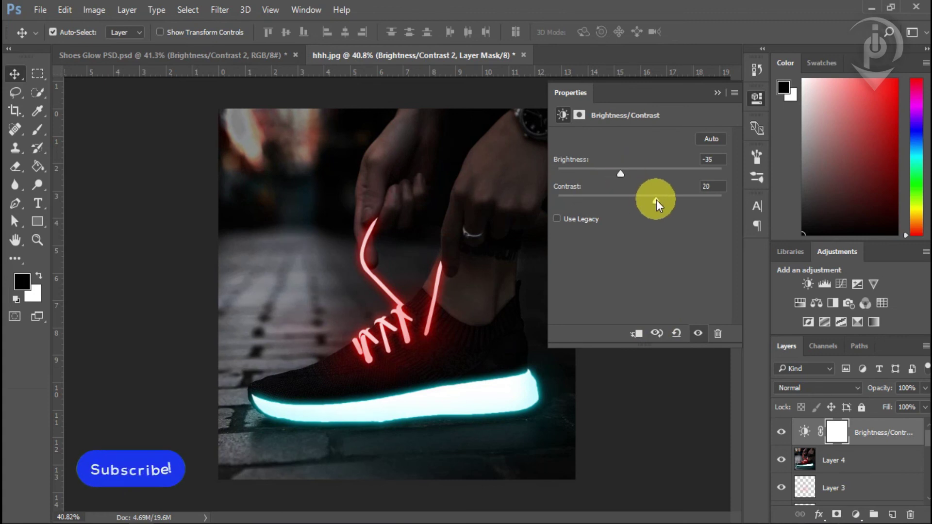
click(657, 335)
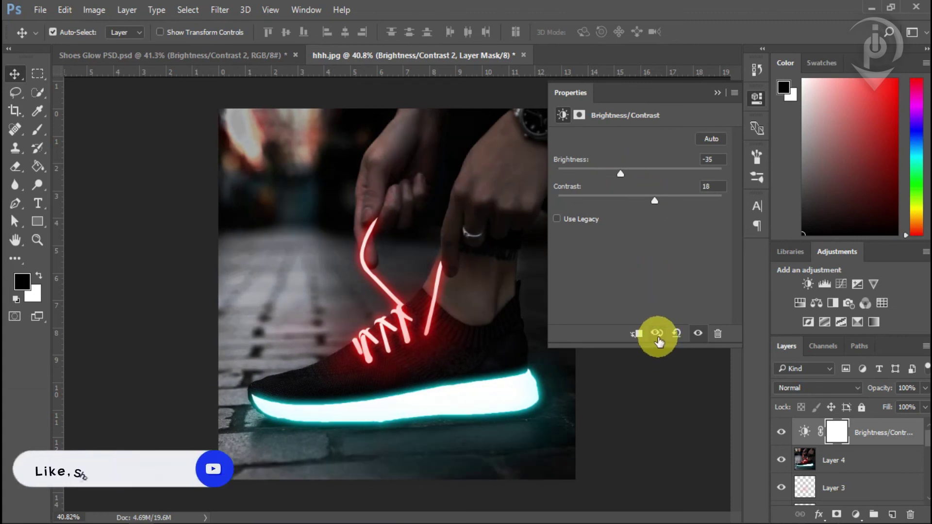
click(657, 334)
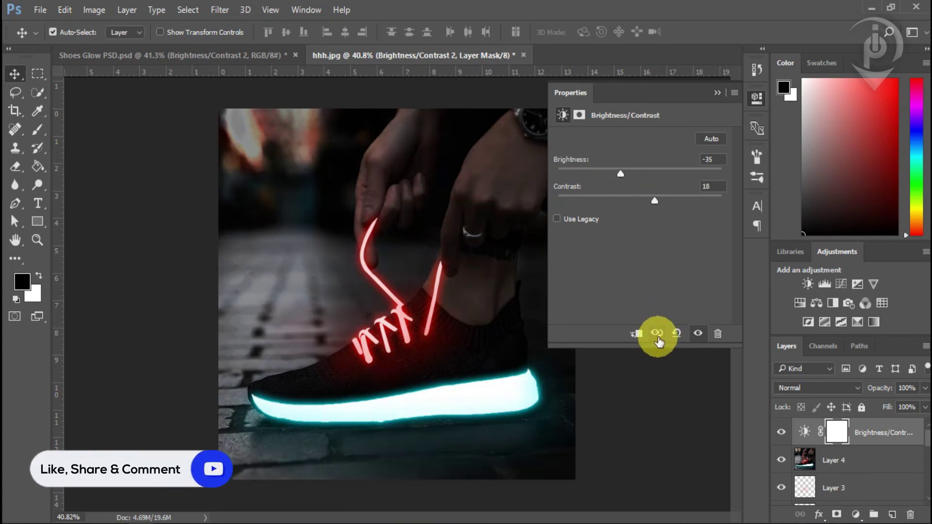
click(657, 334)
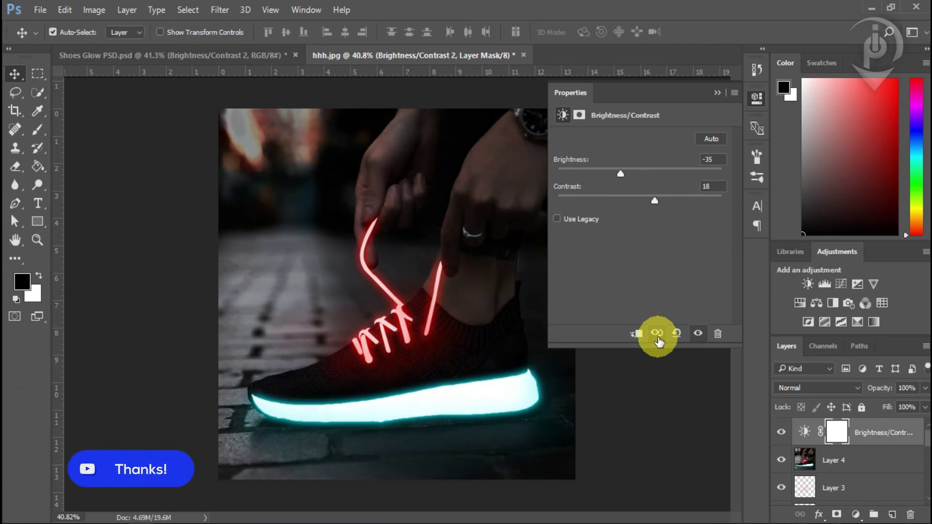
click(717, 94)
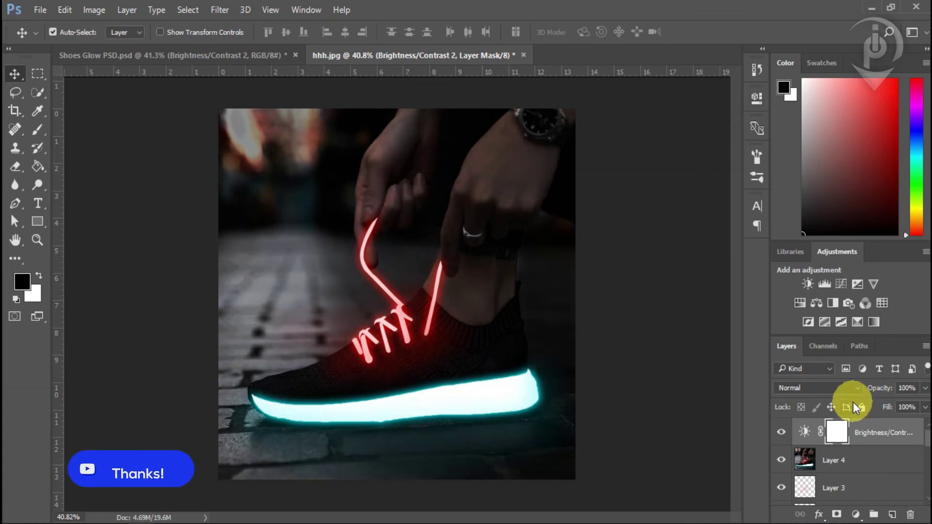
Compare the whole image with the top Brightness/Contrast adjustment layer hidden and shown.
click(870, 461)
click(871, 443)
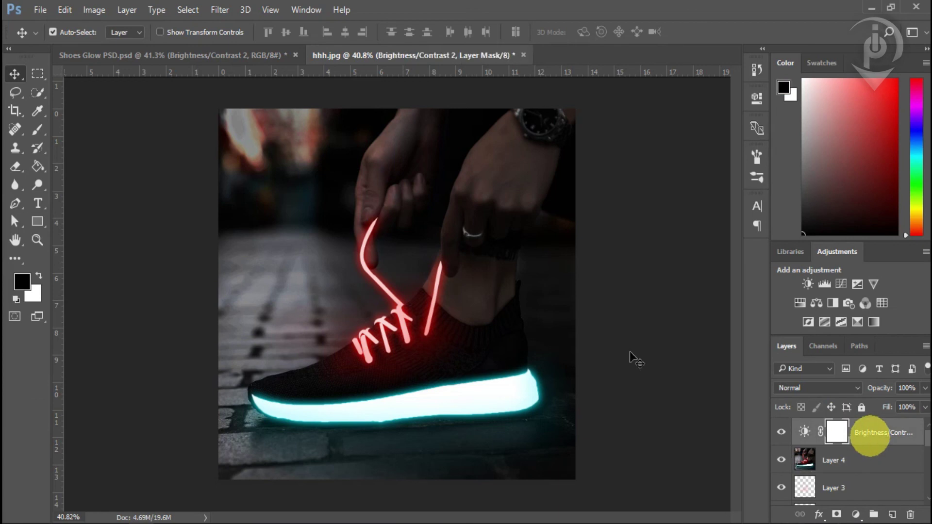
scroll(461, 294, down, 3)
scroll(462, 264, up, 3)
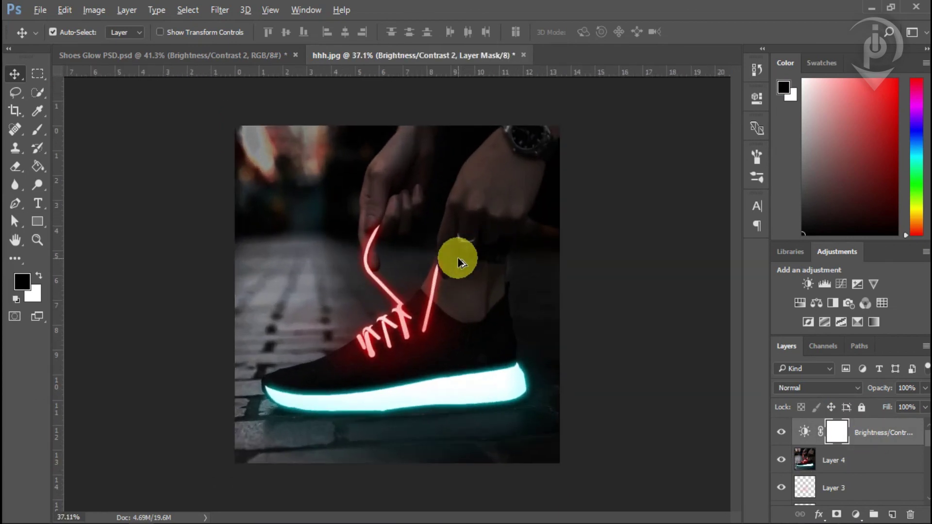
click(781, 431)
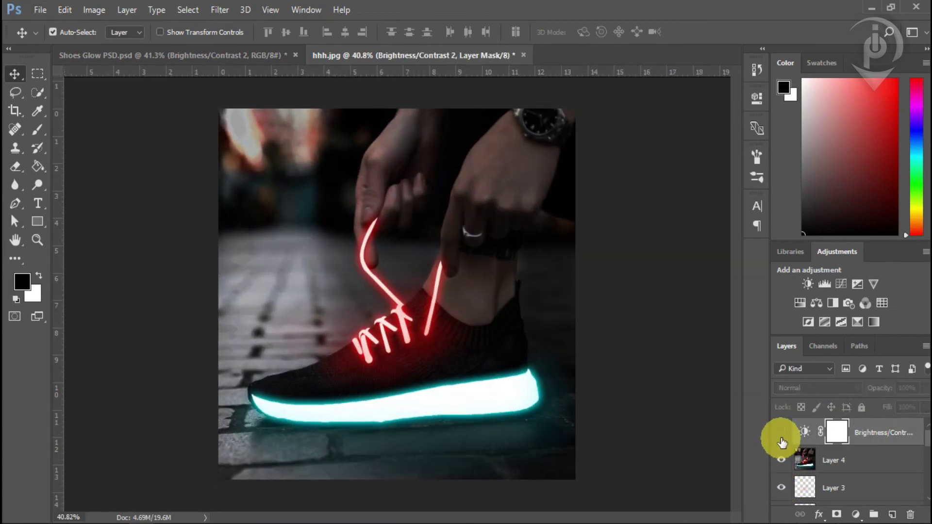
click(782, 439)
click(782, 439)
click(782, 440)
Examine the finished red lace glow and cyan sole glow in the whole image and close up.
scroll(433, 301, down, 1)
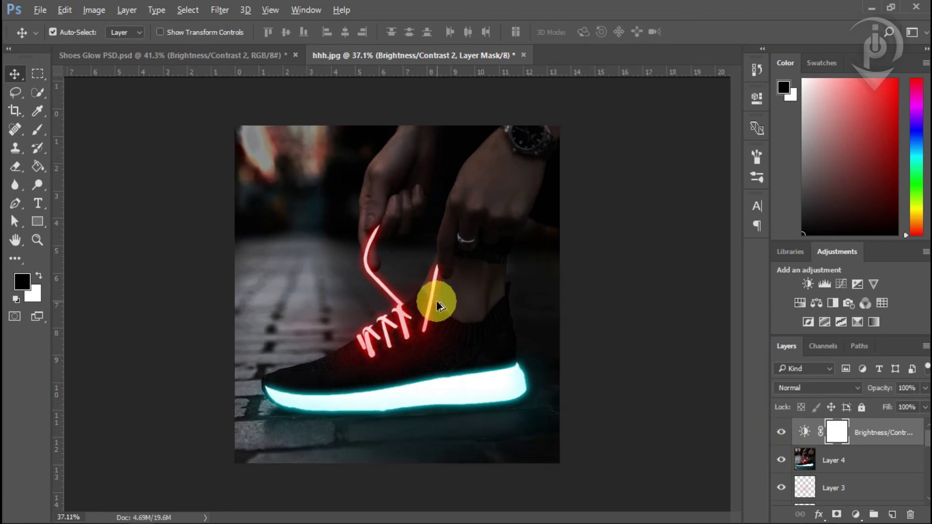
scroll(516, 302, up, 2)
scroll(519, 305, down, 2)
scroll(518, 305, up, 1)
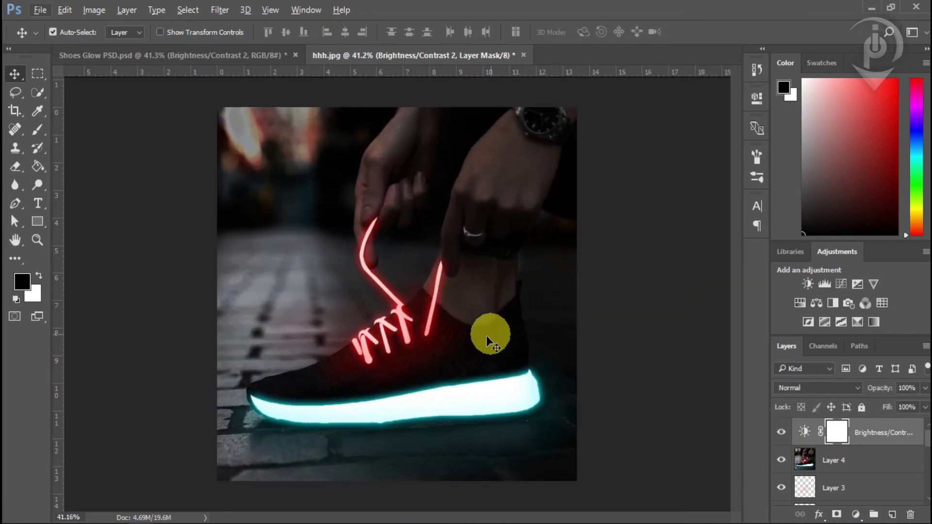
scroll(459, 401, up, 5)
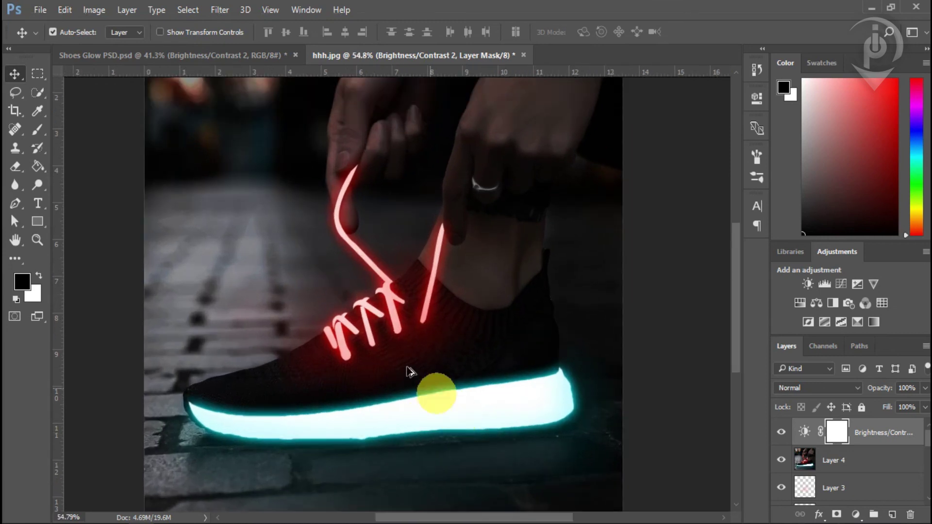
scroll(437, 360, up, 9)
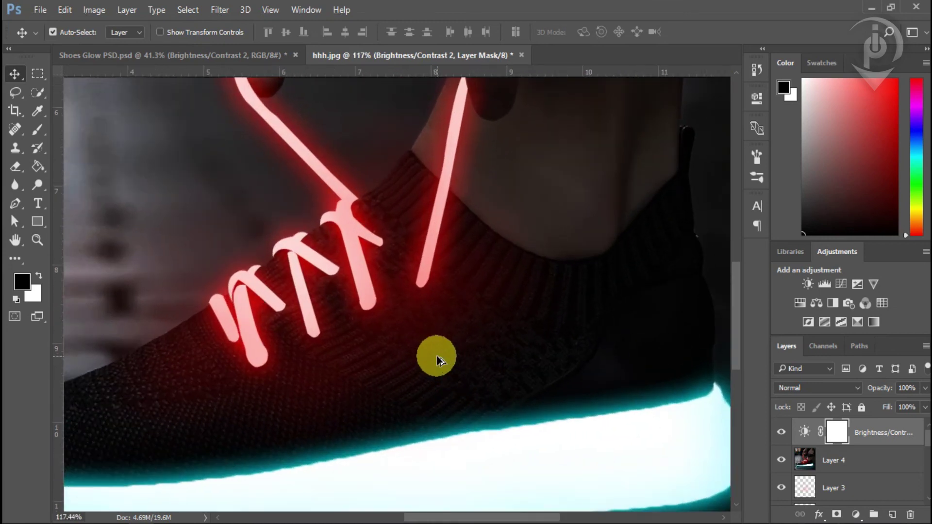
scroll(437, 359, down, 10)
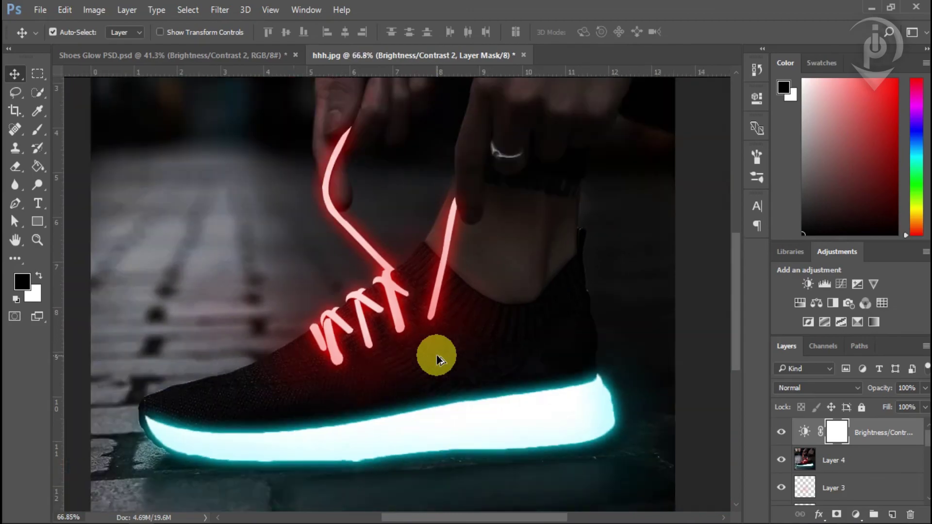